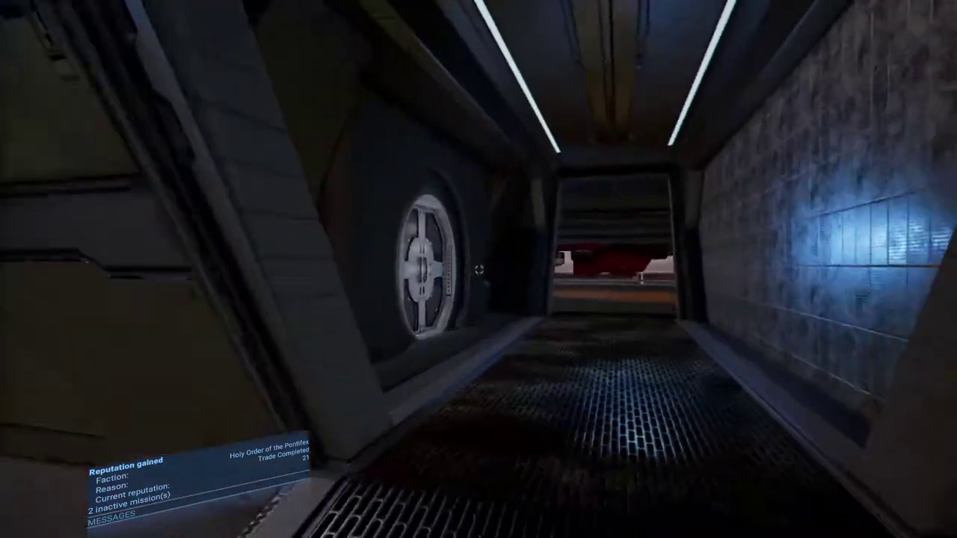
# Step: Walk through the transporter room to the bridge and sit in the pilot seat
pyautogui.press('w')
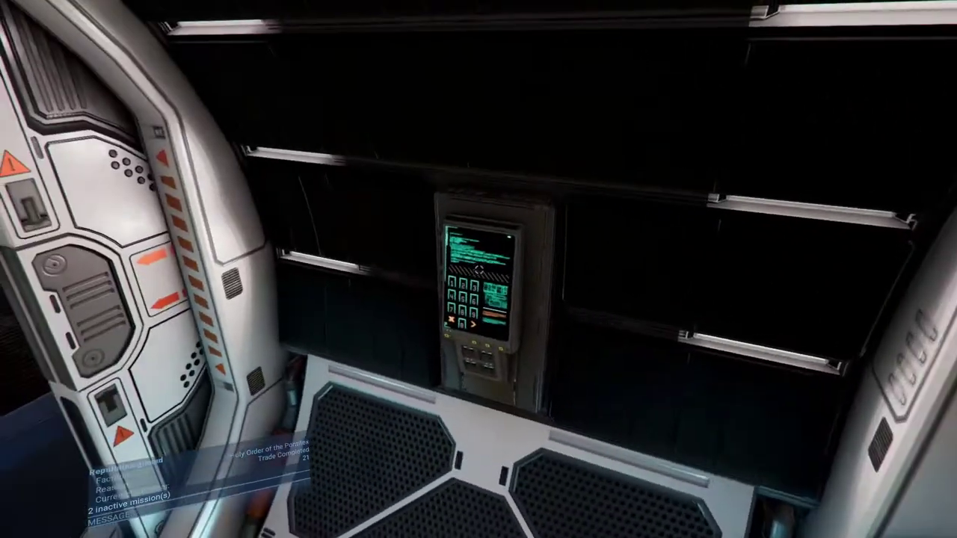
pyautogui.press('f')
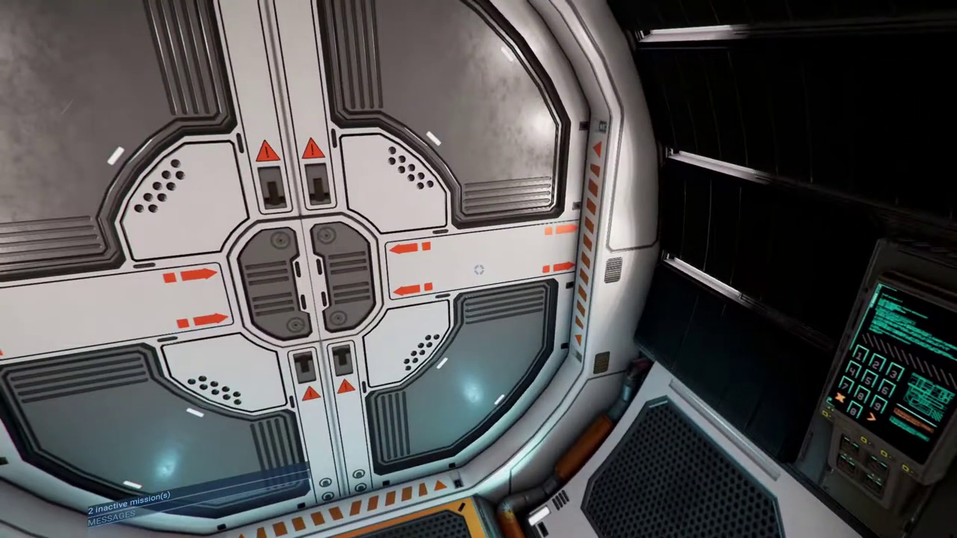
pyautogui.press('w')
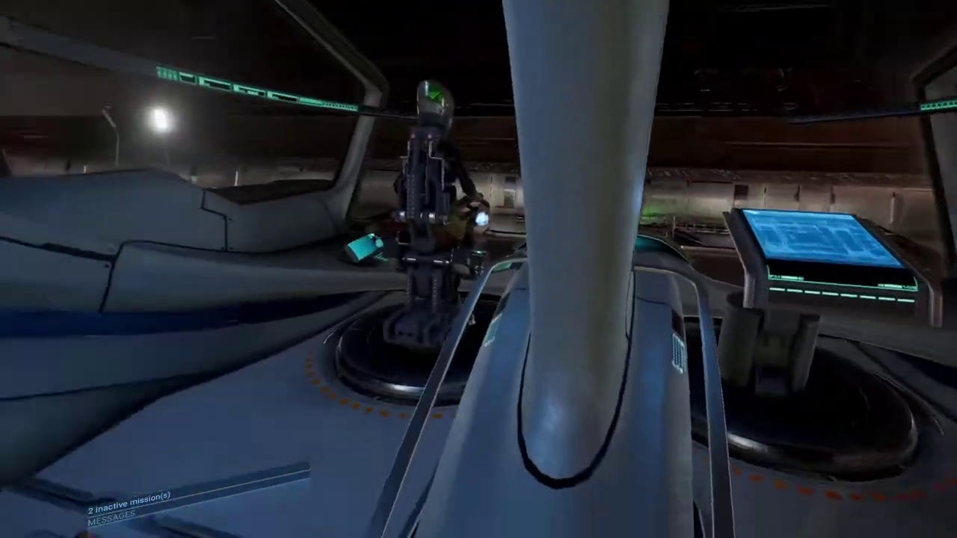
pyautogui.press('w')
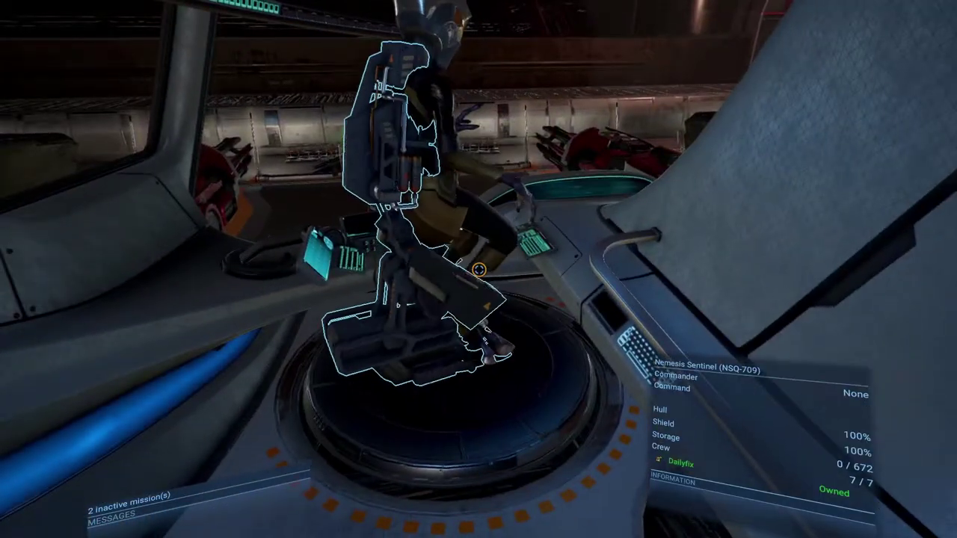
pyautogui.press('w')
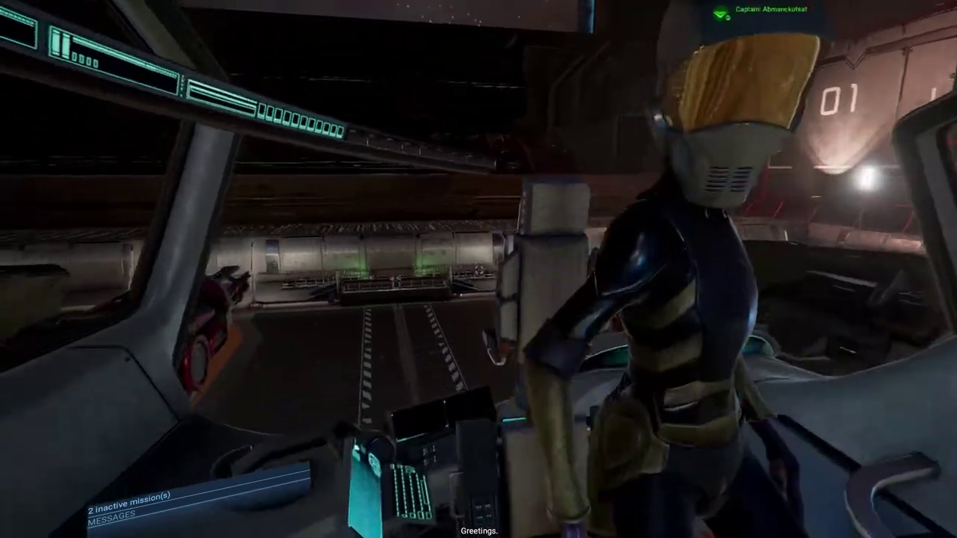
pyautogui.press('f')
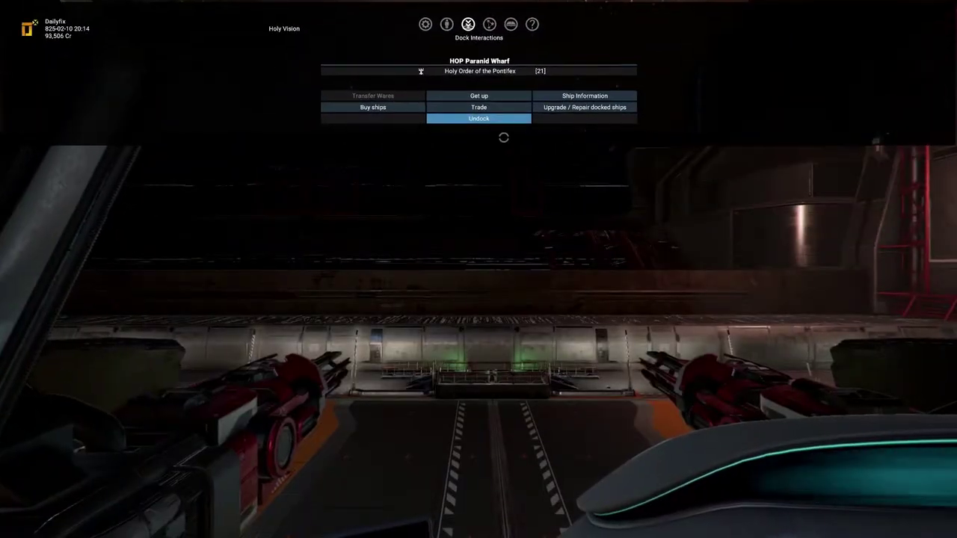
# Step: Put the Nemesis Sentinel on autopilot to Cardinal's Redress and reopen the map
pyautogui.click(479, 119)
pyautogui.press('m')
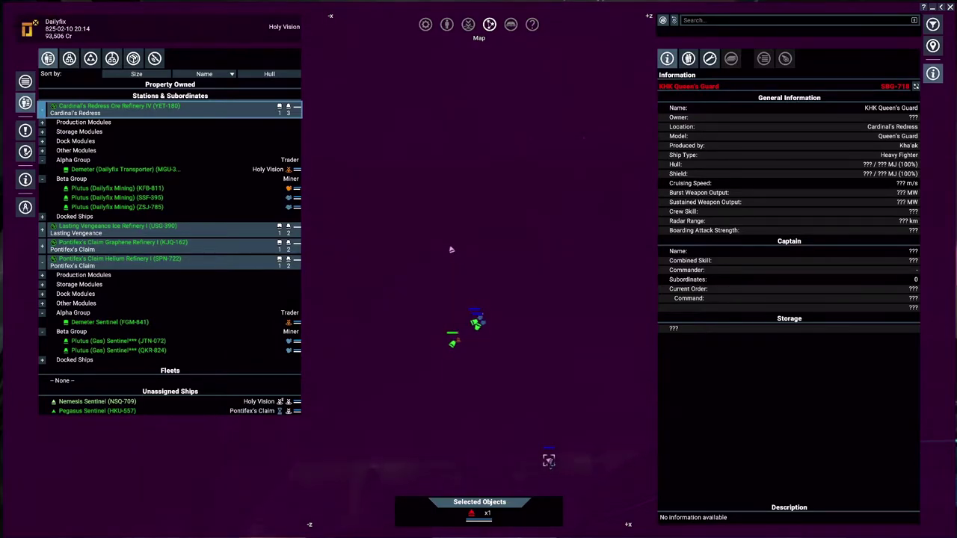
pyautogui.click(423, 175)
pyautogui.click(79, 402)
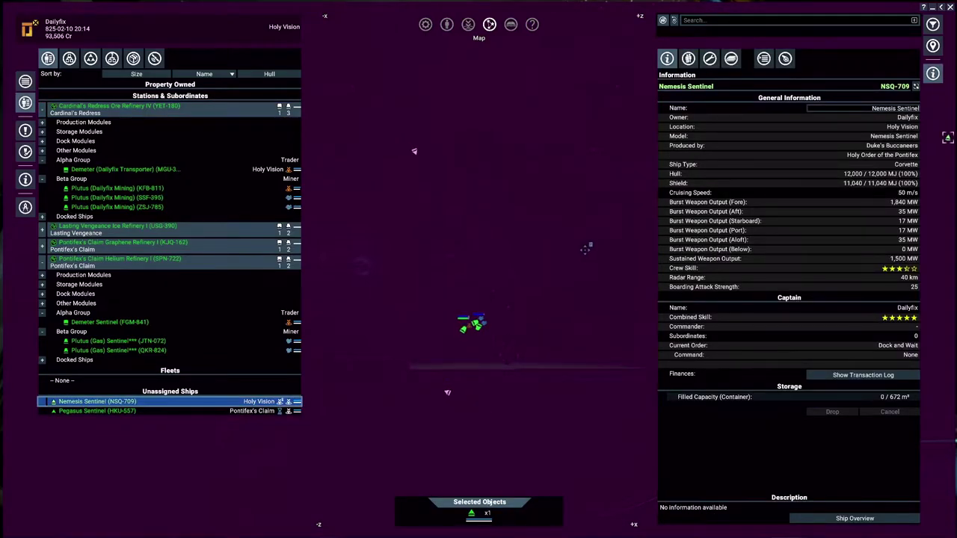
pyautogui.press('Escape')
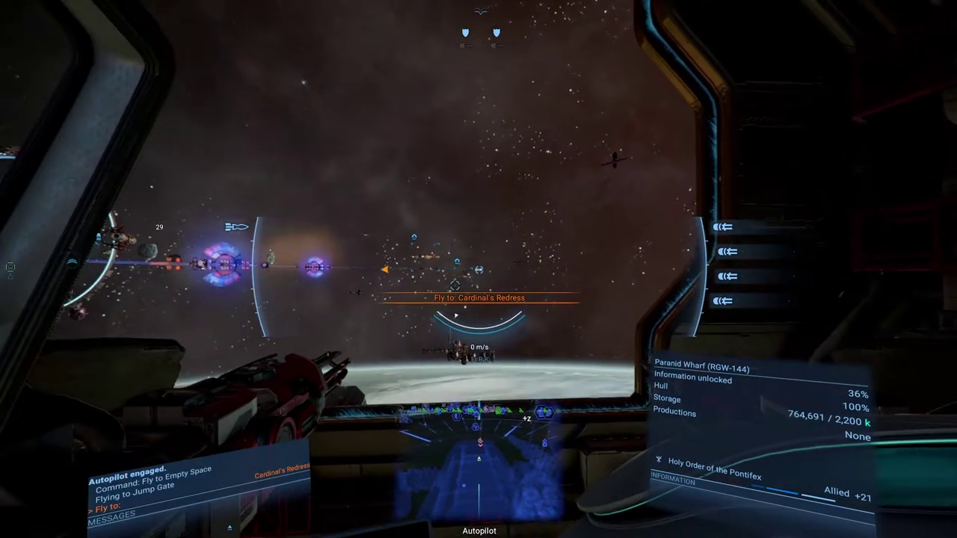
pyautogui.press('m')
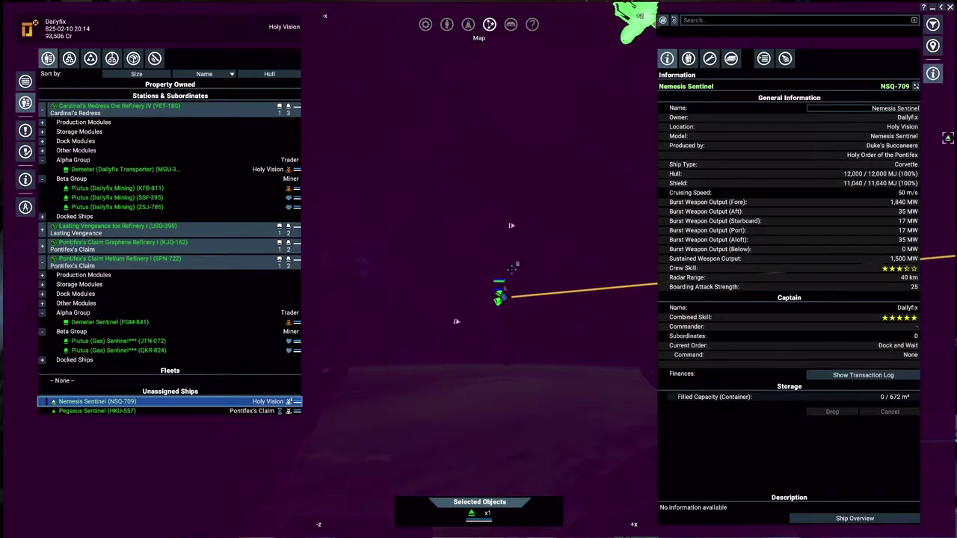
pyautogui.click(562, 311)
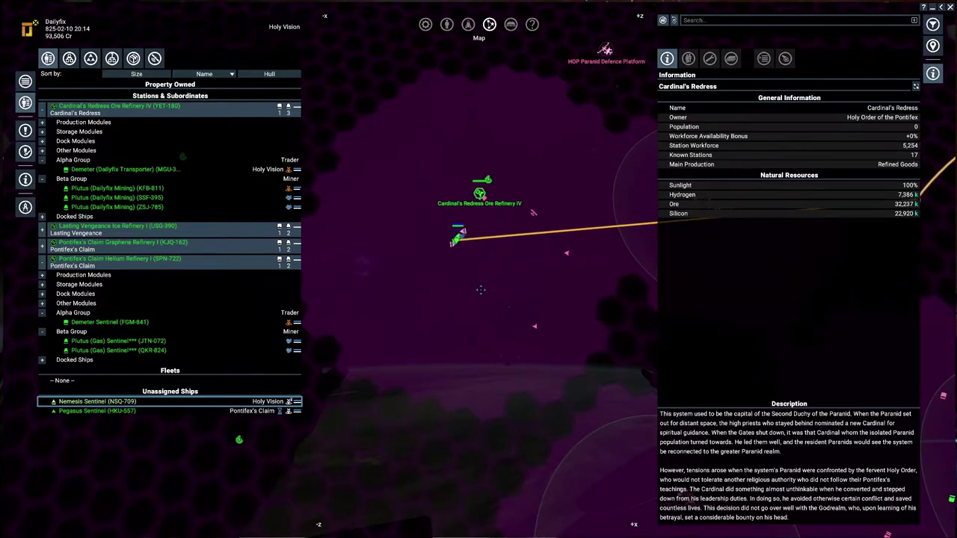
pyautogui.scroll(-5, 474, 294)
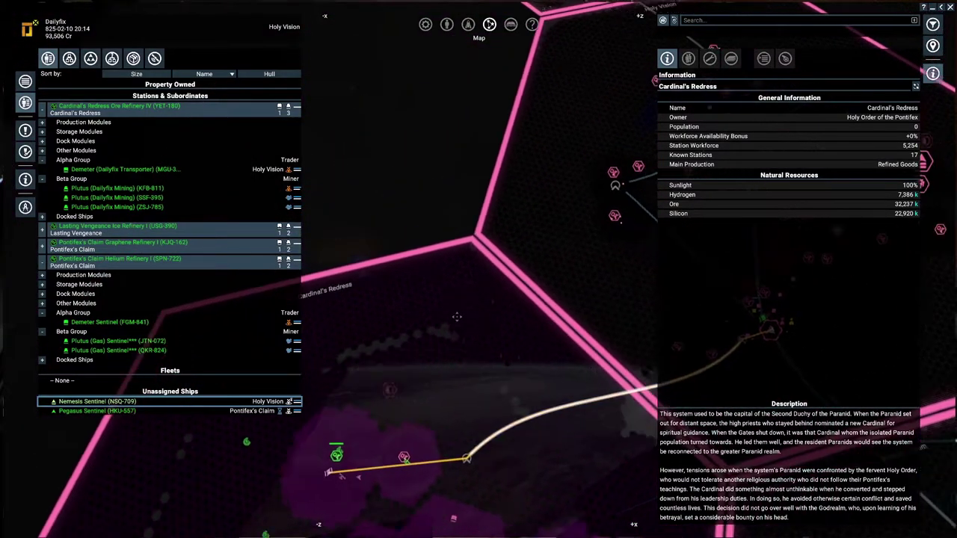
pyautogui.press('Down')
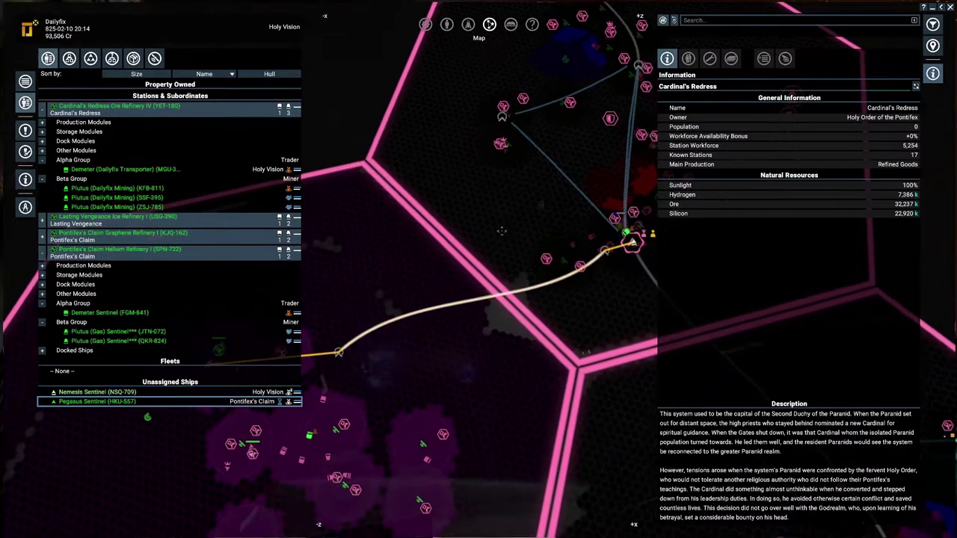
pyautogui.scroll(5, 486, 266)
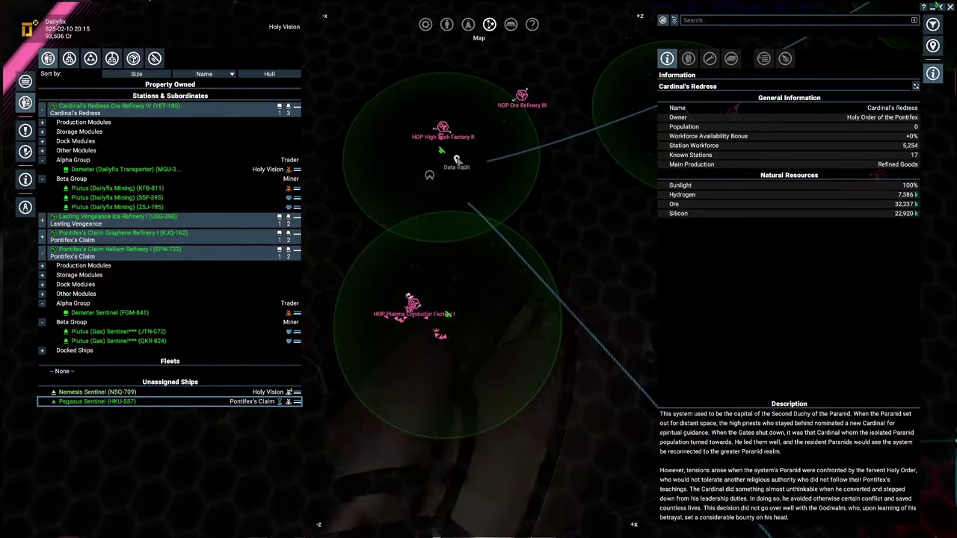
pyautogui.scroll(-3, 506, 280)
pyautogui.scroll(-3, 505, 280)
pyautogui.scroll(4, 449, 277)
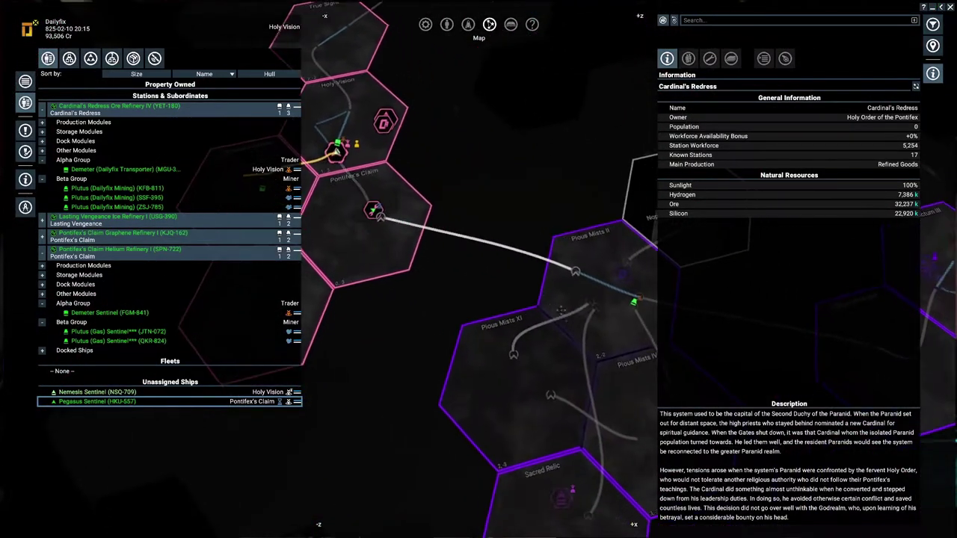
pyautogui.scroll(5, 449, 265)
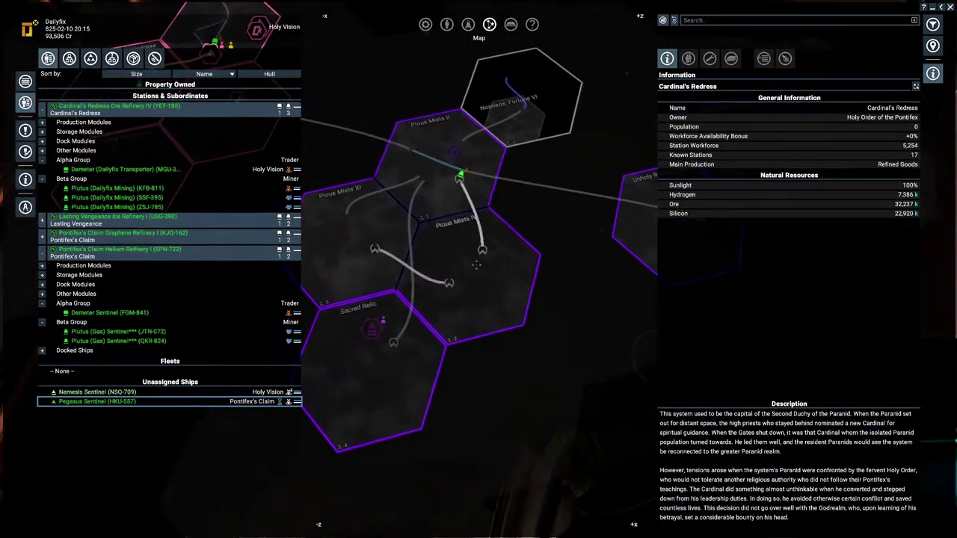
pyautogui.moveTo(454, 262)
pyautogui.mouseDown()
pyautogui.moveTo(594, 410)
pyautogui.moveTo(552, 248)
pyautogui.moveTo(326, 334)
pyautogui.mouseUp()
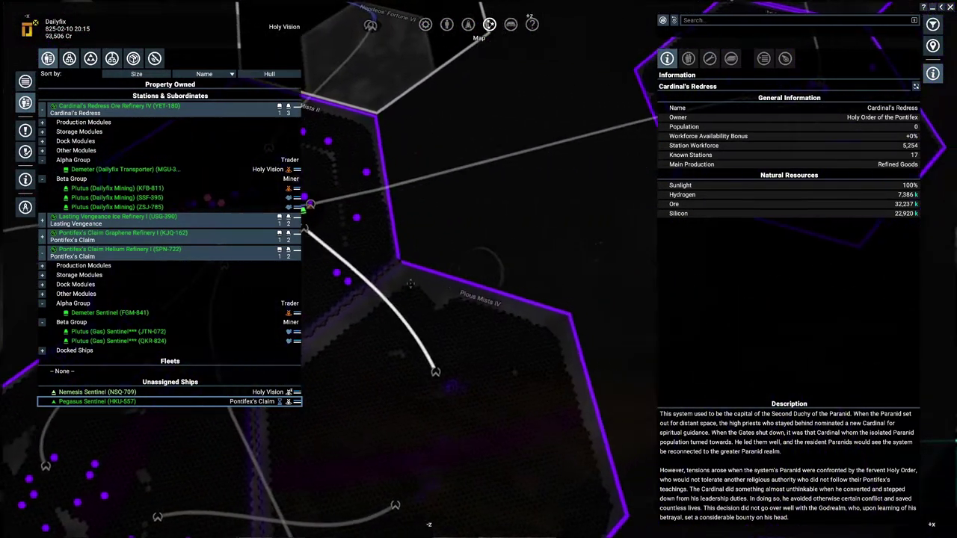
pyautogui.scroll(5, 327, 334)
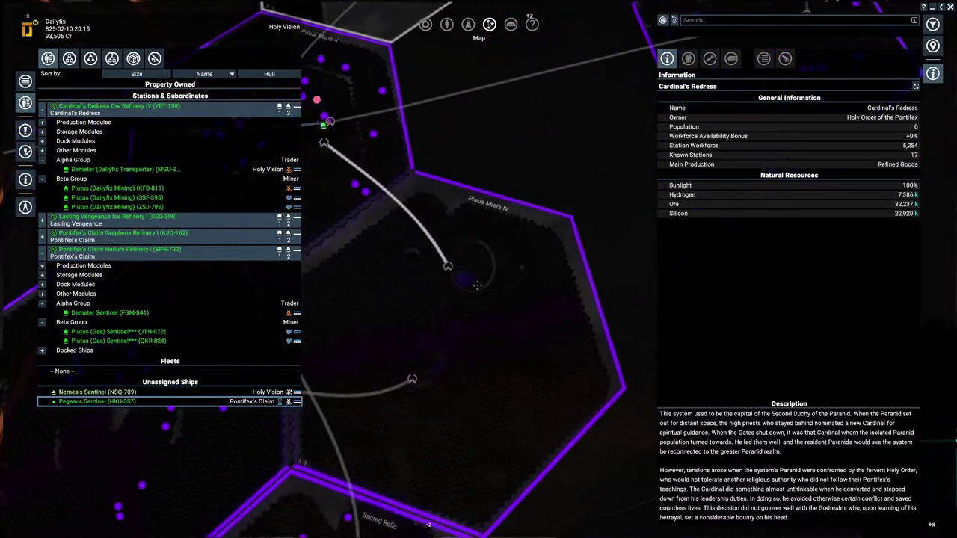
pyautogui.scroll(3, 465, 327)
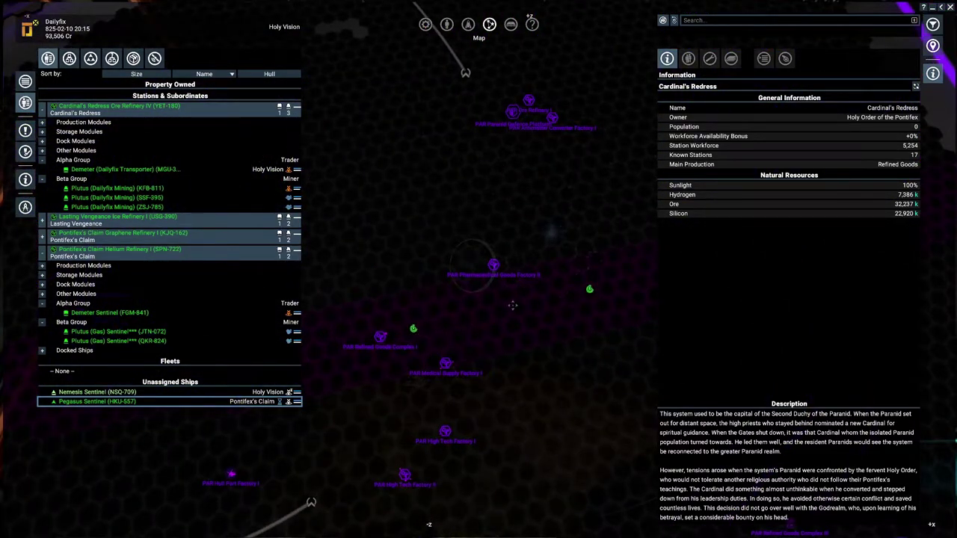
pyautogui.scroll(-5, 426, 284)
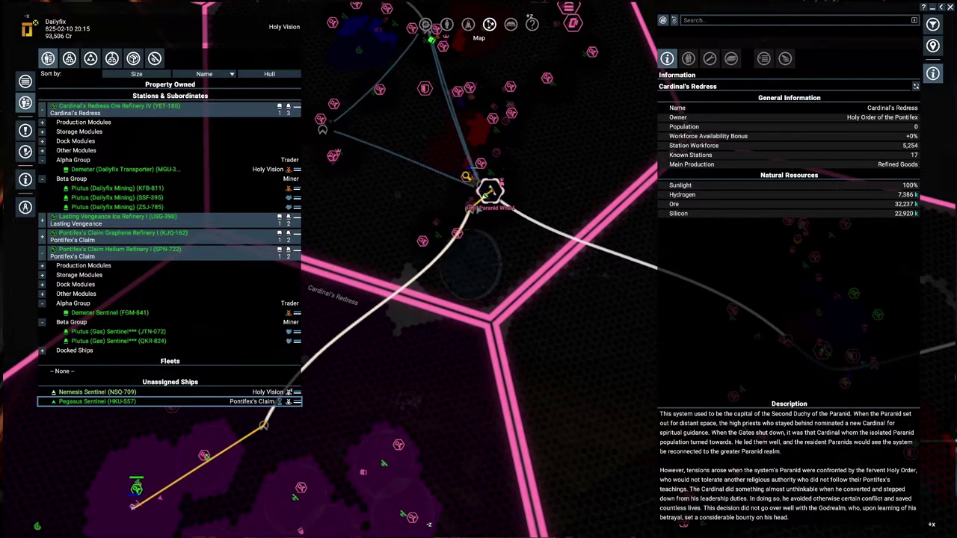
pyautogui.scroll(5, 410, 290)
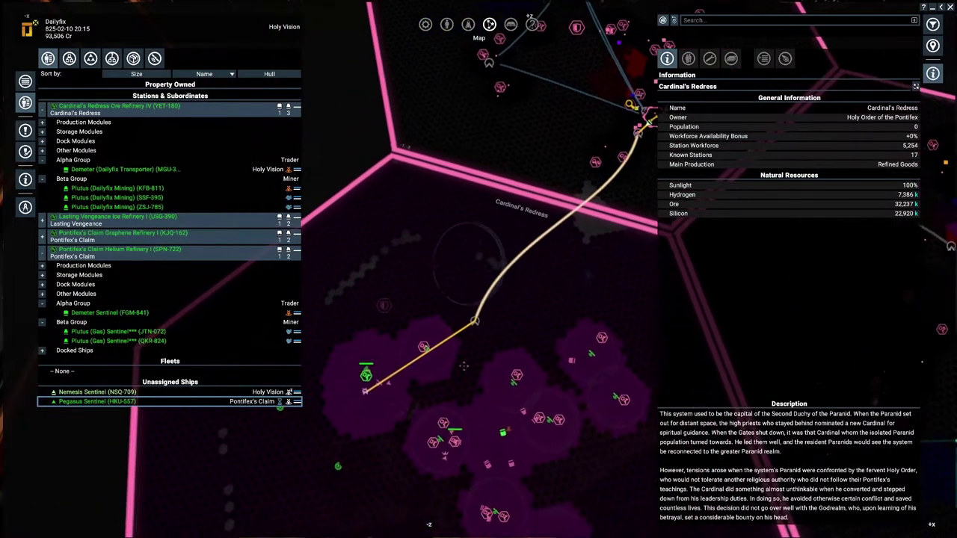
pyautogui.scroll(3, 430, 346)
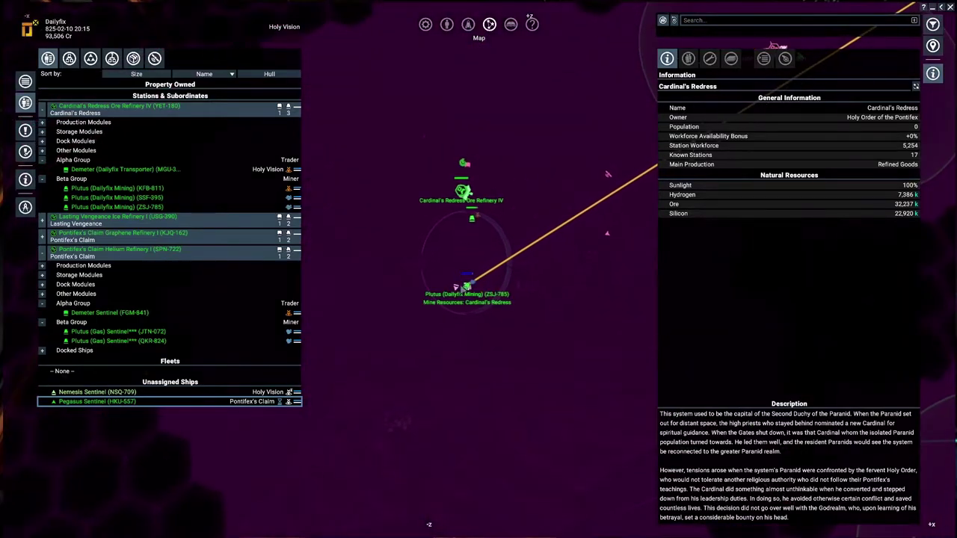
# Step: Inspect miners SSF-395 and ZSJ-785, then view Cardinal's Redress Ore Refinery IV's details
pyautogui.click(468, 286)
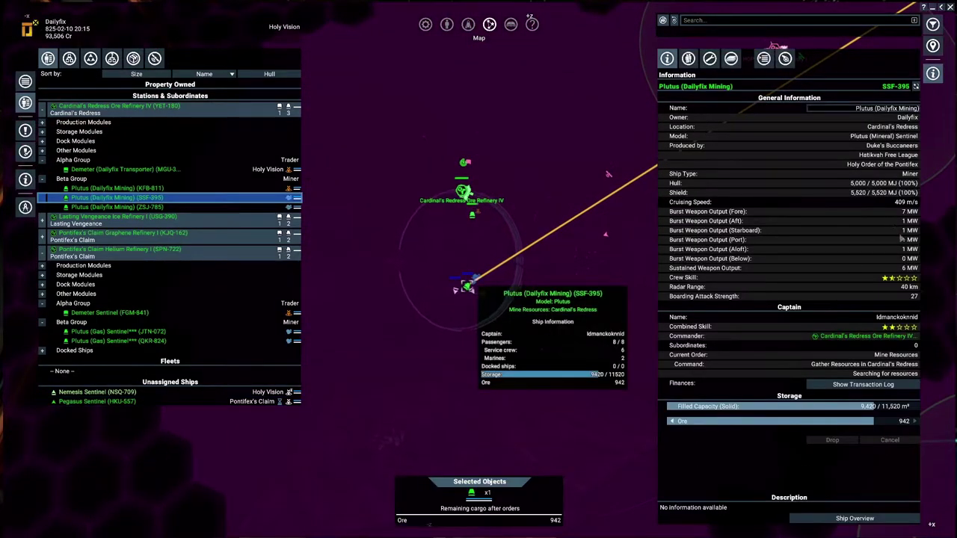
pyautogui.scroll(2, 454, 326)
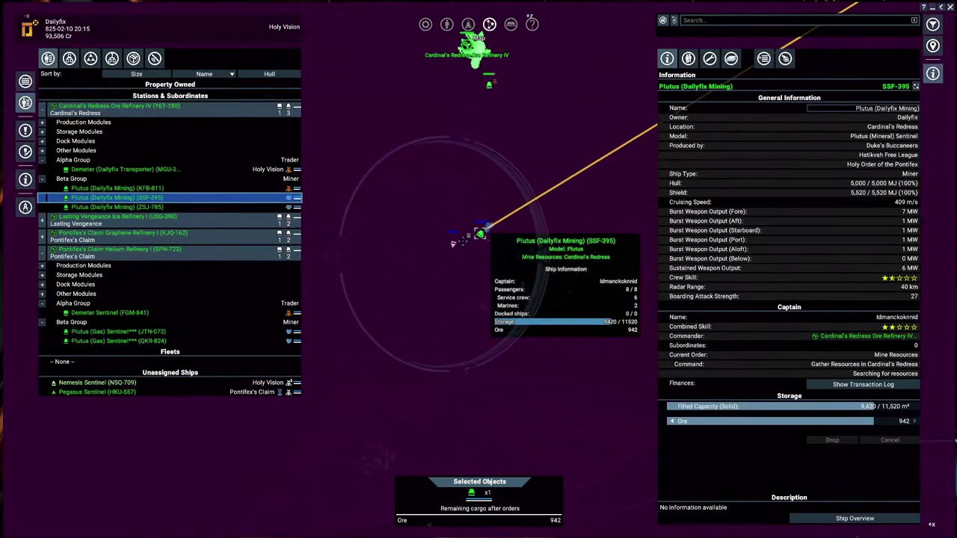
pyautogui.scroll(3, 419, 249)
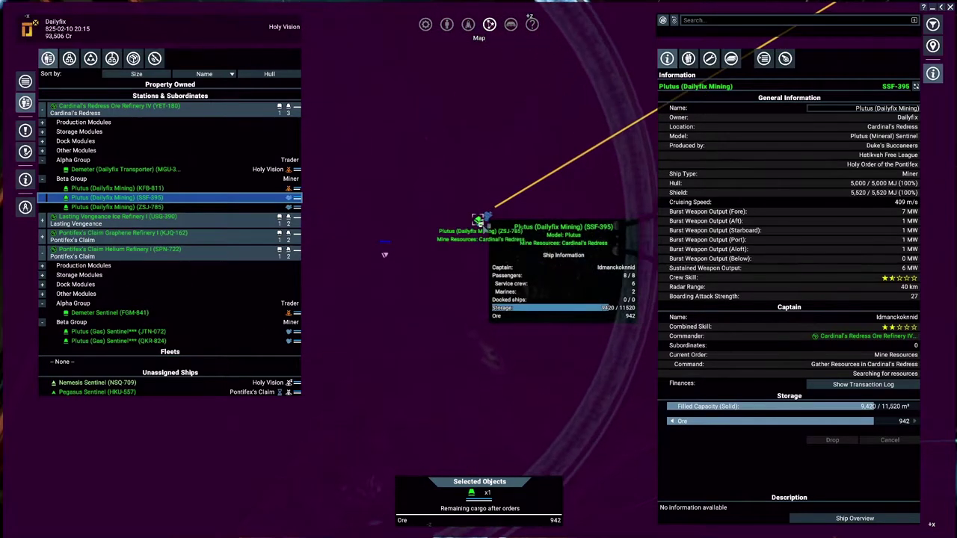
pyautogui.click(477, 222)
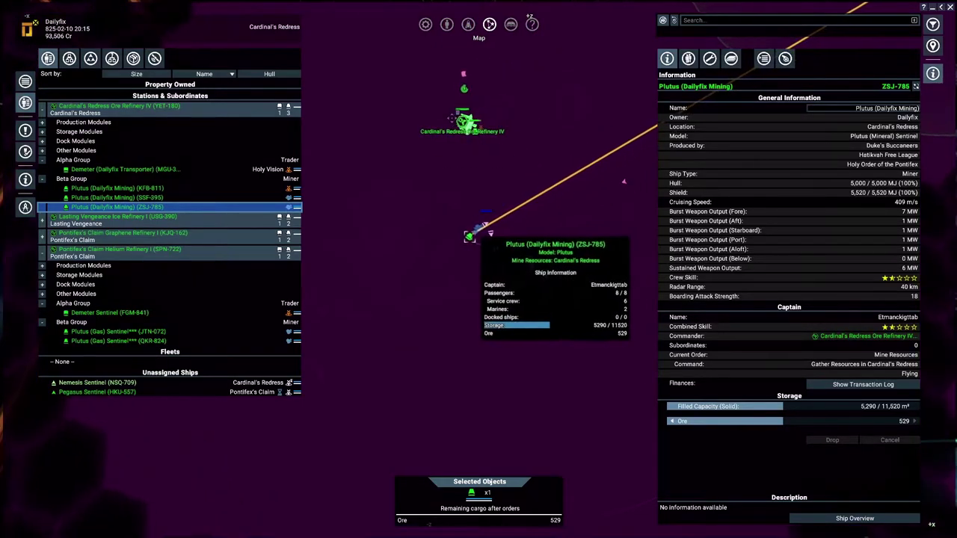
pyautogui.click(461, 123)
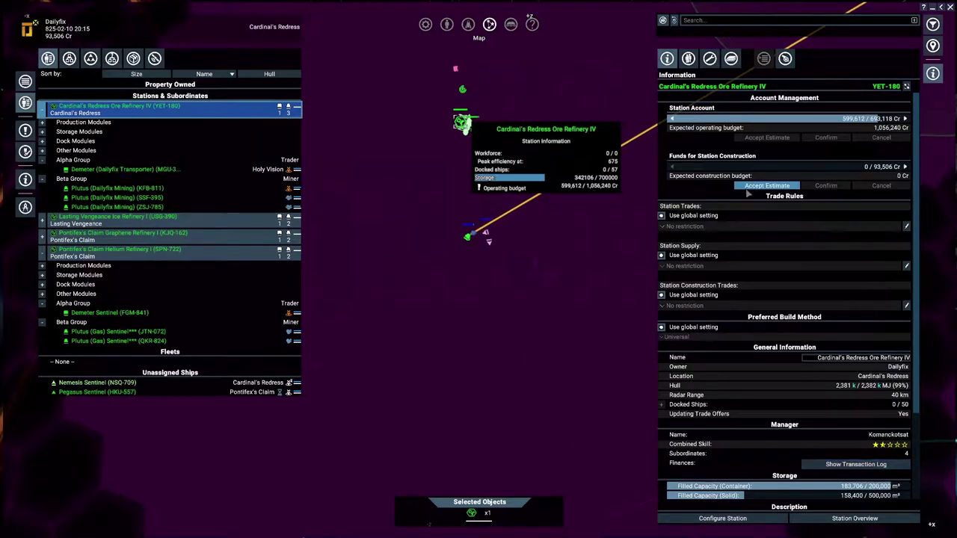
pyautogui.scroll(5, 591, 219)
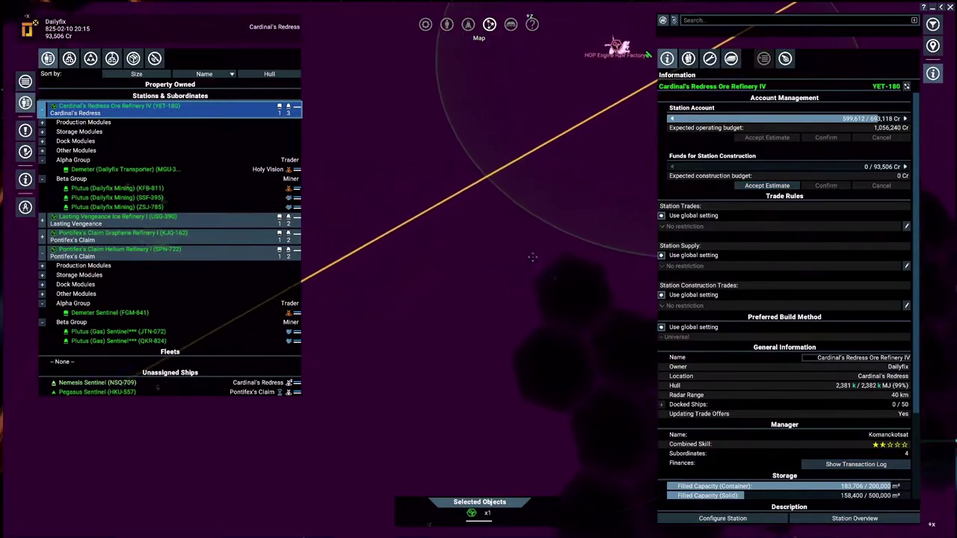
pyautogui.moveTo(539, 250); pyautogui.dragTo(534, 303)
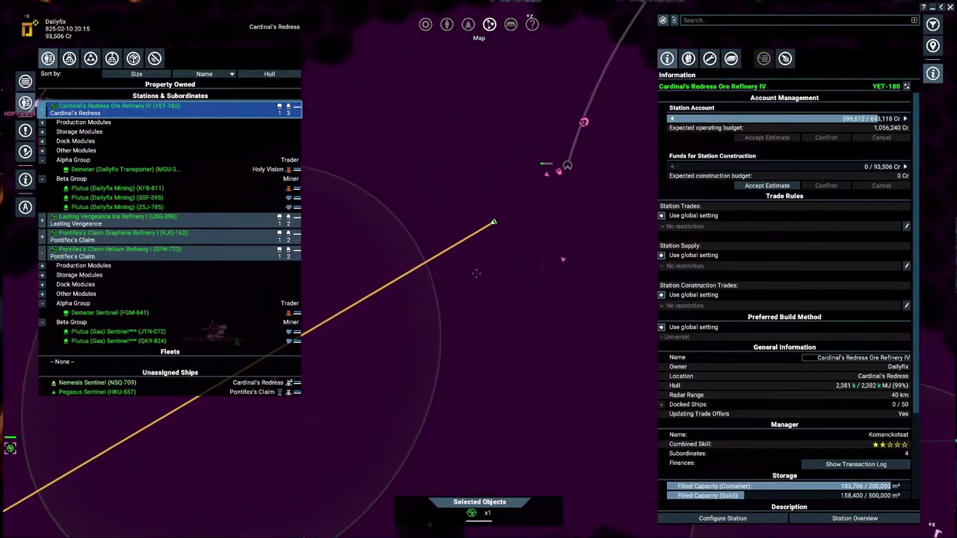
# Step: Target the Kha'ak Hive Guard, boost, and engage travel mode toward it
pyautogui.press('Escape')
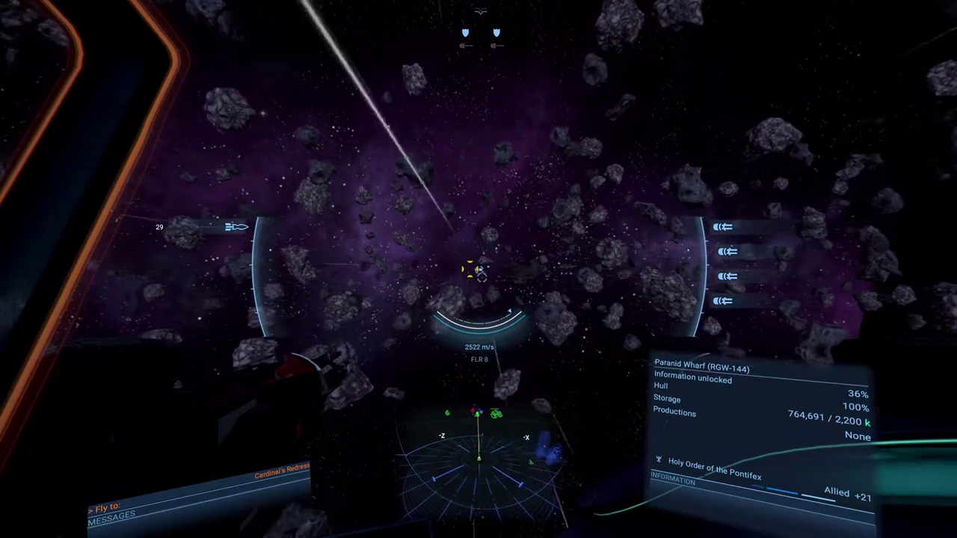
pyautogui.press('t')
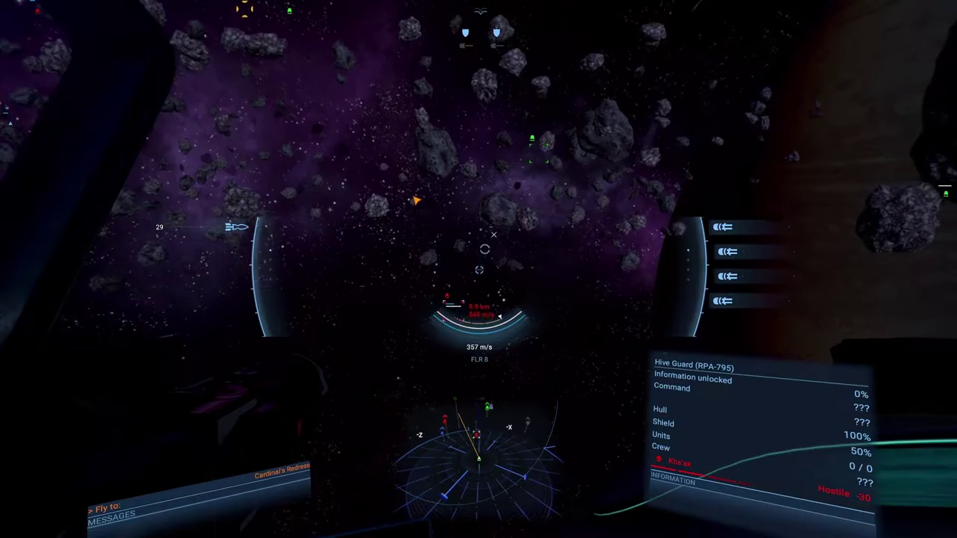
pyautogui.press('Tab')
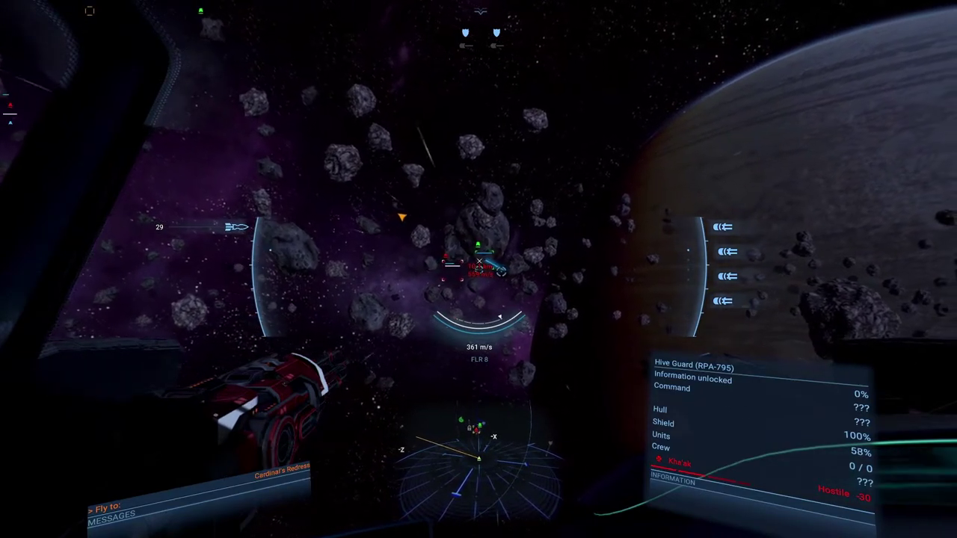
pyautogui.hotkey('shift', '1')
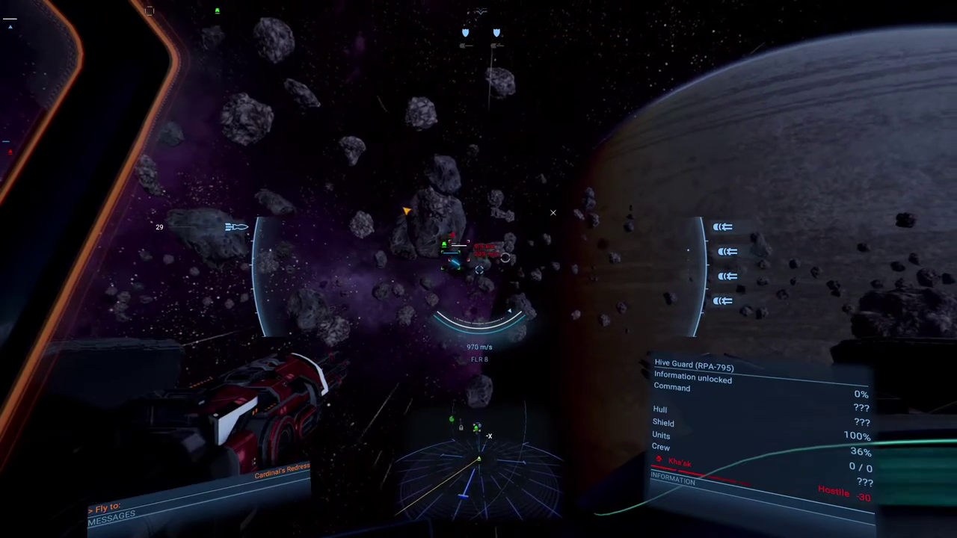
# Step: Leave travel mode and dogfight the Kha'ak fighters among the asteroids, then open the map
pyautogui.hotkey('shift', '1')
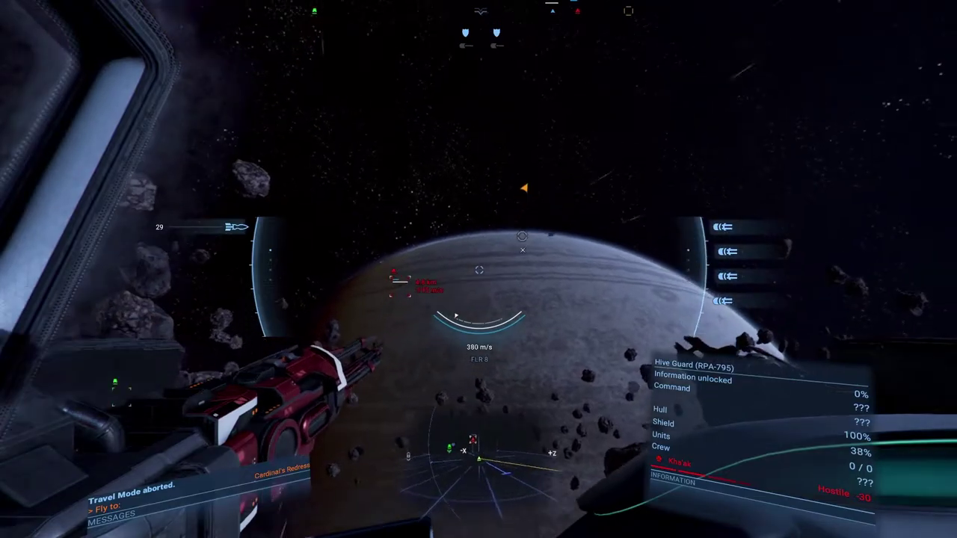
pyautogui.click(449, 288)
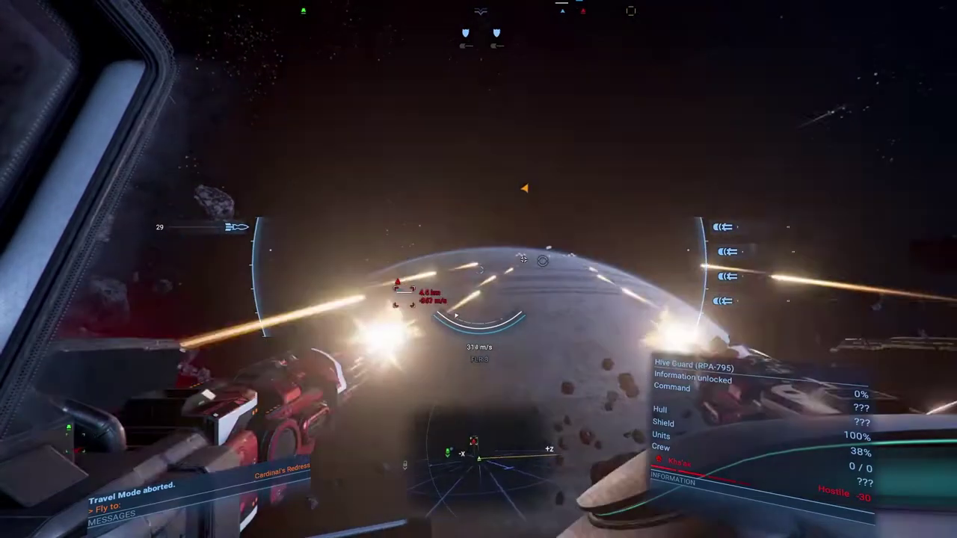
pyautogui.click(485, 281)
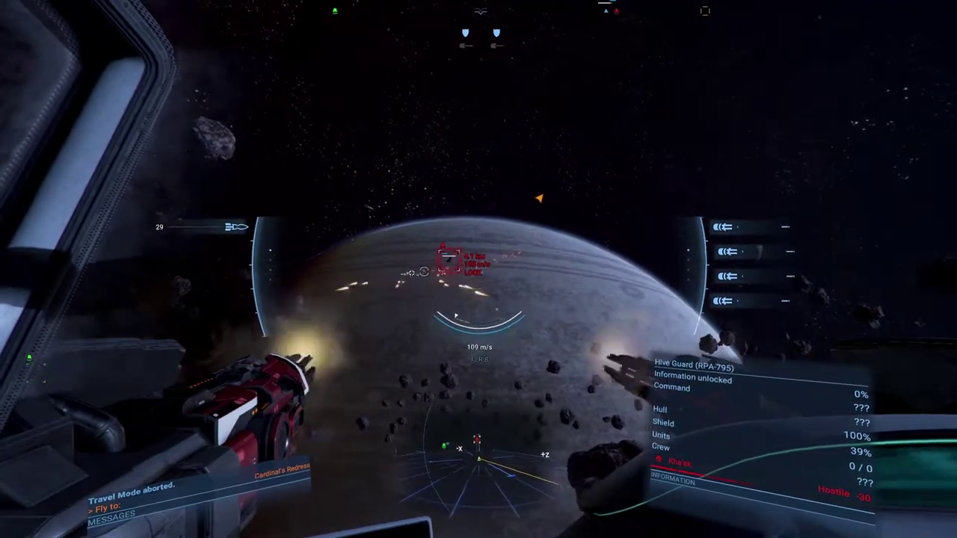
pyautogui.moveTo(410, 273); pyautogui.dragTo(411, 301)
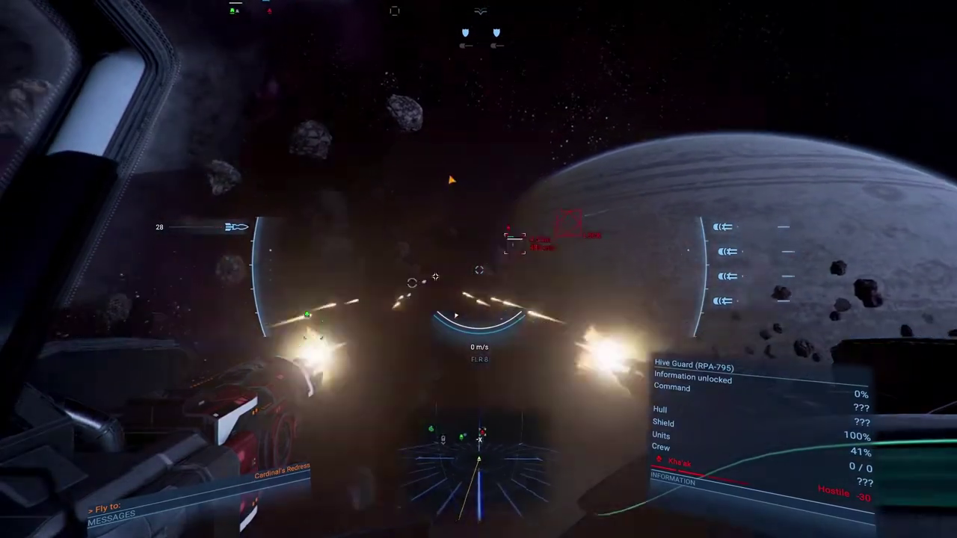
pyautogui.moveTo(411, 300); pyautogui.dragTo(448, 276)
pyautogui.press('w')
pyautogui.click(447, 276)
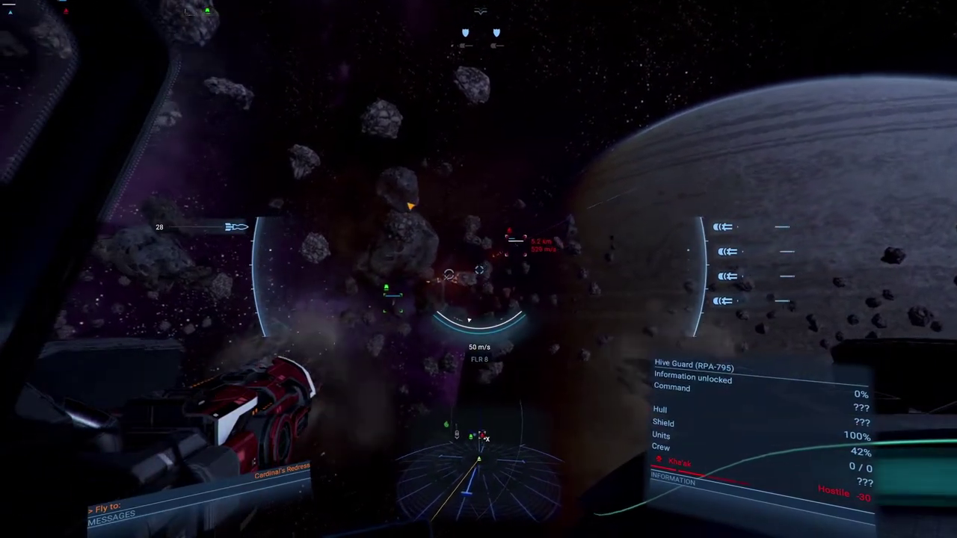
pyautogui.press('Tab')
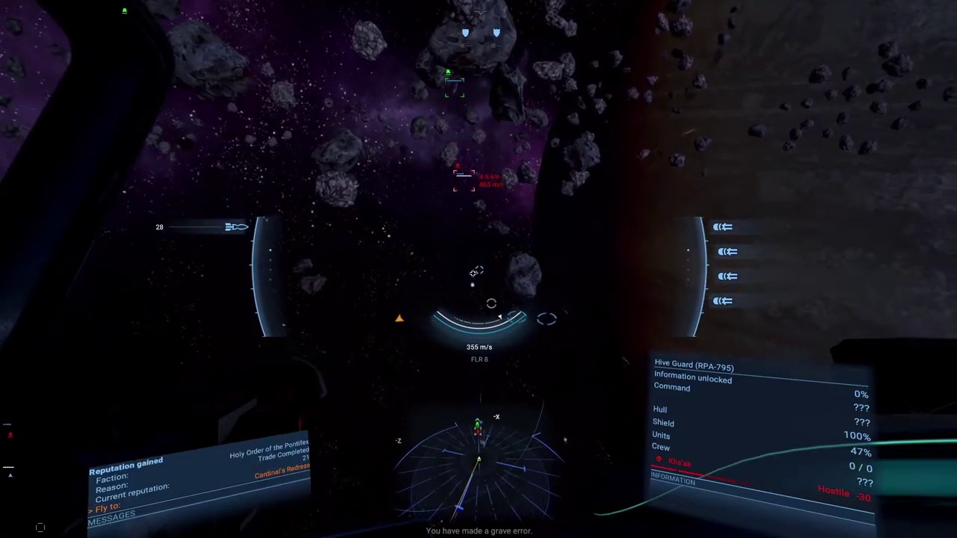
pyautogui.moveTo(474, 272)
pyautogui.mouseDown()
pyautogui.moveTo(496, 291)
pyautogui.moveTo(462, 193)
pyautogui.moveTo(467, 234)
pyautogui.moveTo(454, 167)
pyautogui.moveTo(406, 174)
pyautogui.moveTo(434, 187)
pyautogui.mouseUp()
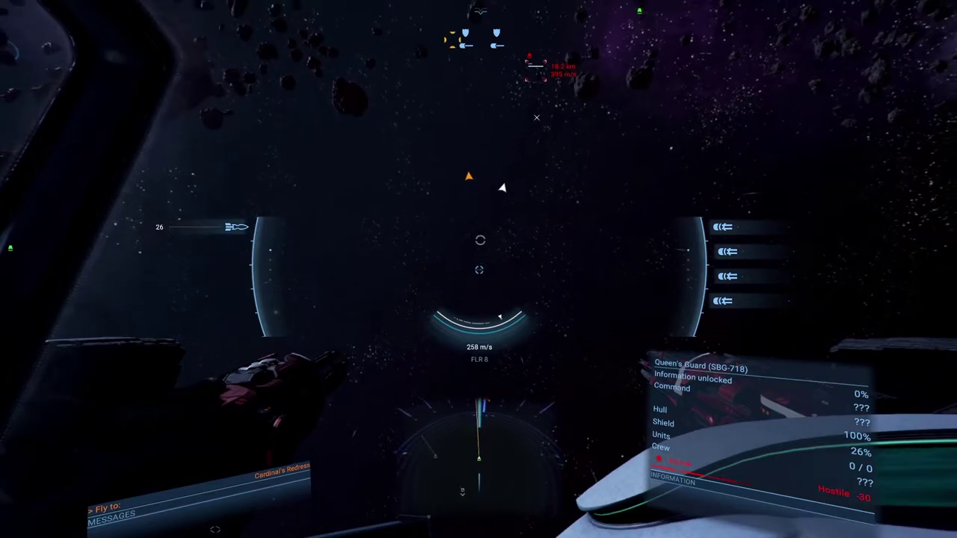
pyautogui.press('.')
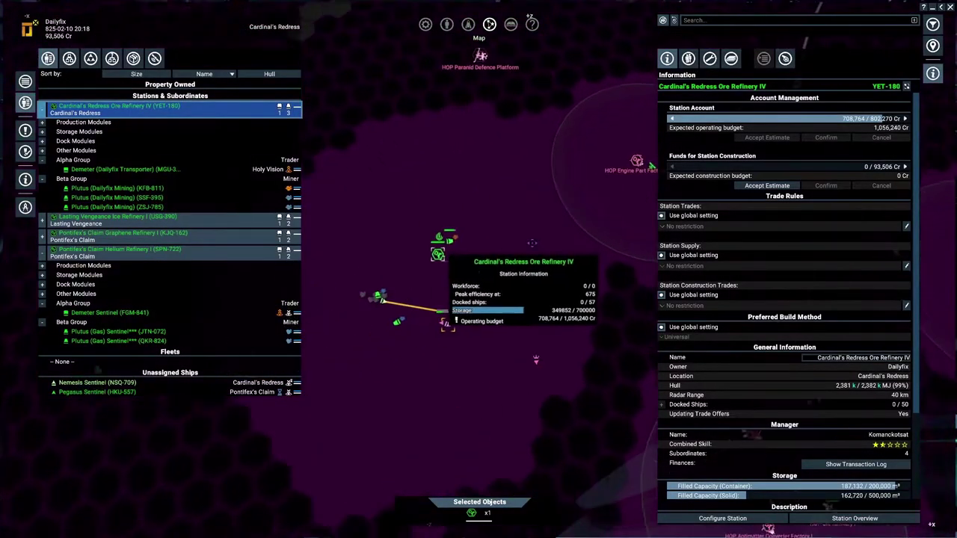
pyautogui.scroll(5, 449, 149)
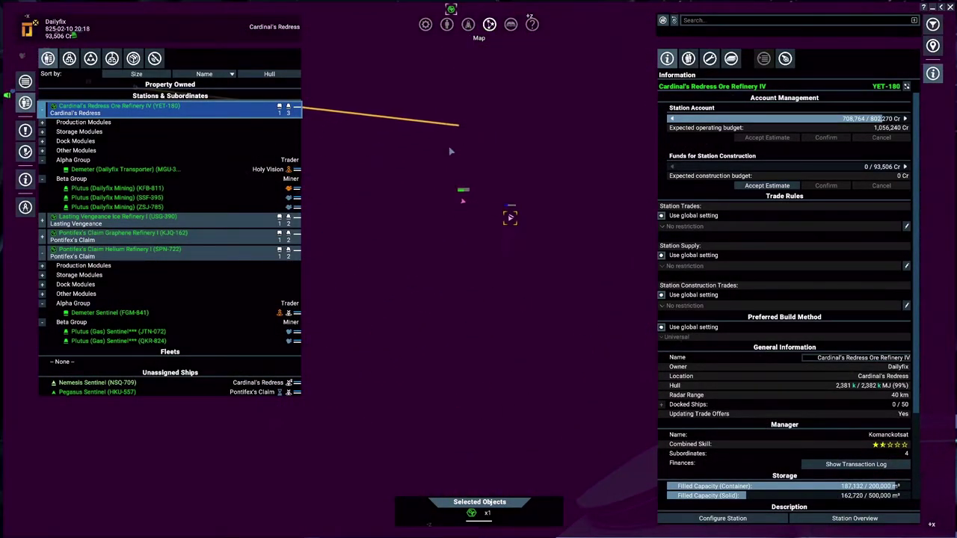
# Step: Rotate the map, select the hostile KHK Queen's Guard fighter, and resume flying
pyautogui.moveTo(449, 149)
pyautogui.mouseDown()
pyautogui.moveTo(578, 215)
pyautogui.moveTo(498, 268)
pyautogui.mouseUp()
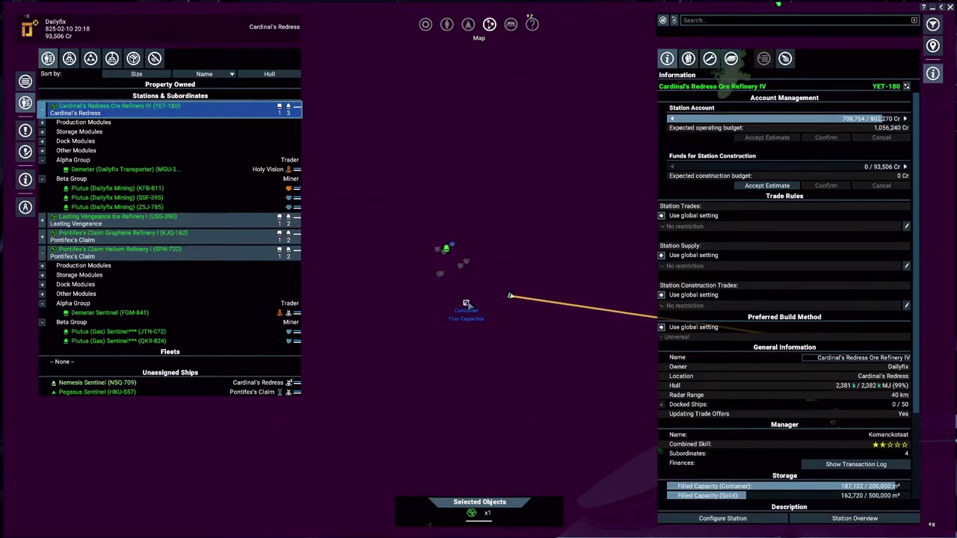
pyautogui.moveTo(501, 355); pyautogui.dragTo(460, 303)
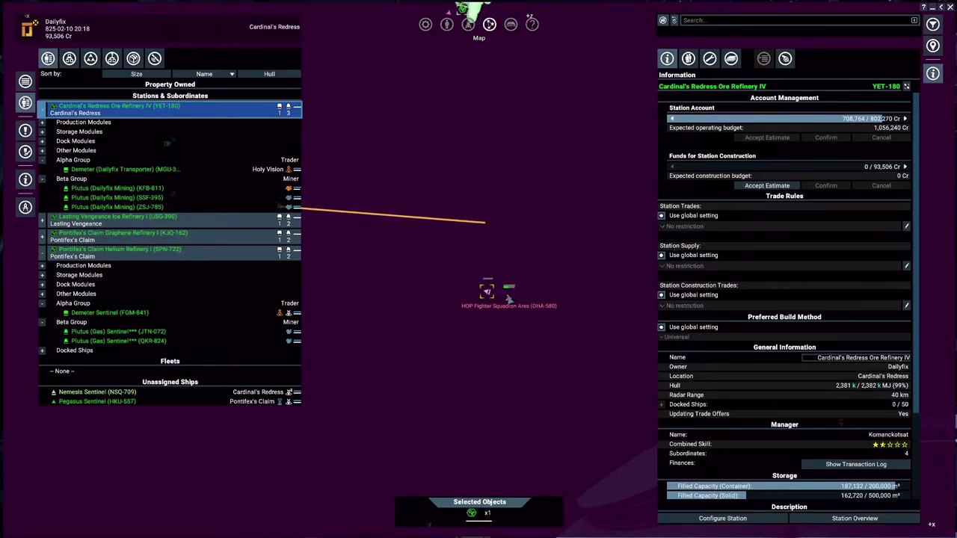
pyautogui.click(481, 290)
pyautogui.press('Escape')
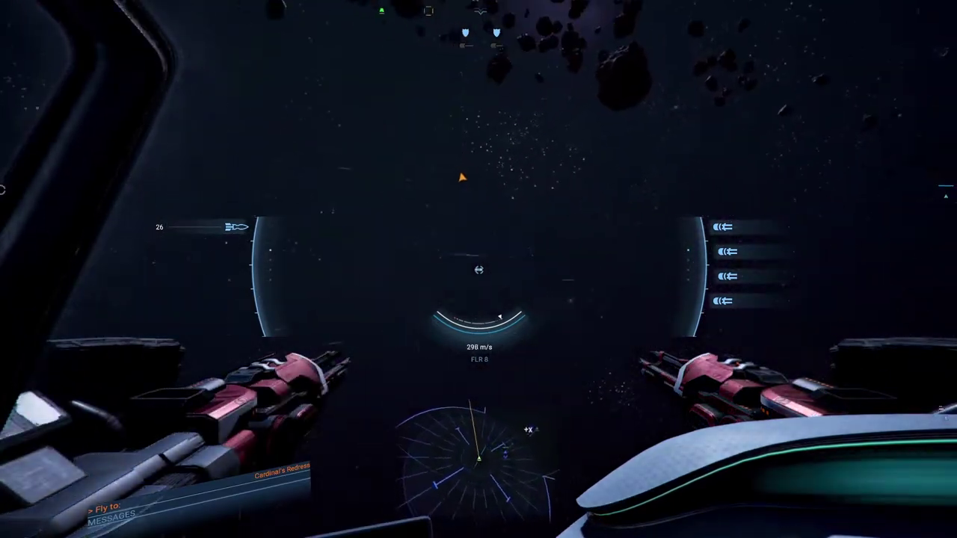
# Step: Order the Nemesis Sentinel to collect the container
pyautogui.press('o')
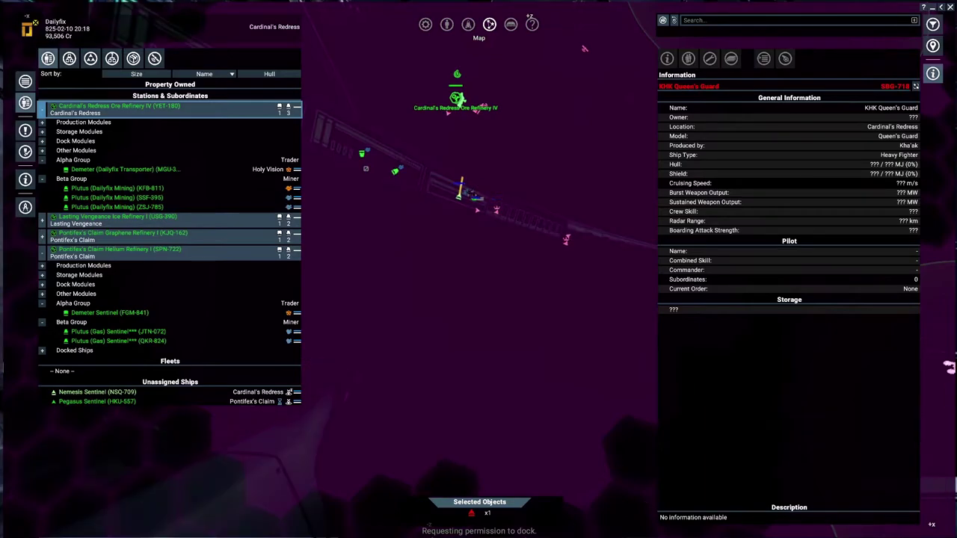
pyautogui.click(460, 193)
pyautogui.rightClick(365, 168)
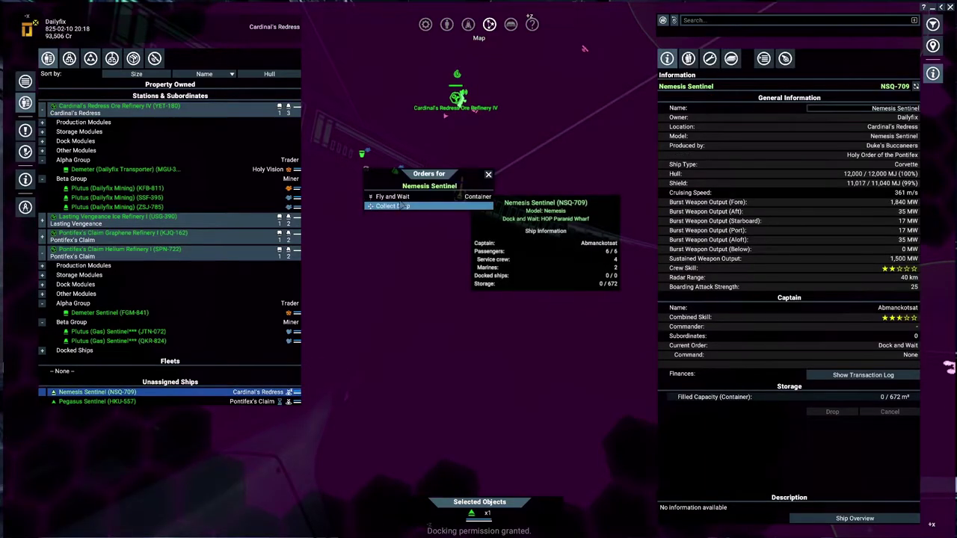
pyautogui.click(401, 207)
# Step: Remove the Sentinel's old Dock and Wait order and set it to Wait for Signal
pyautogui.rightClick(493, 177)
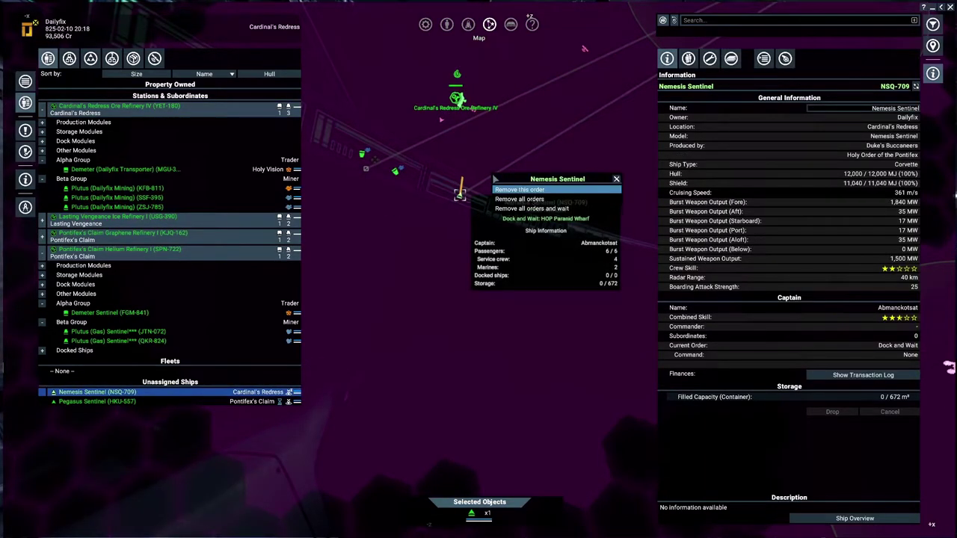
pyautogui.click(516, 193)
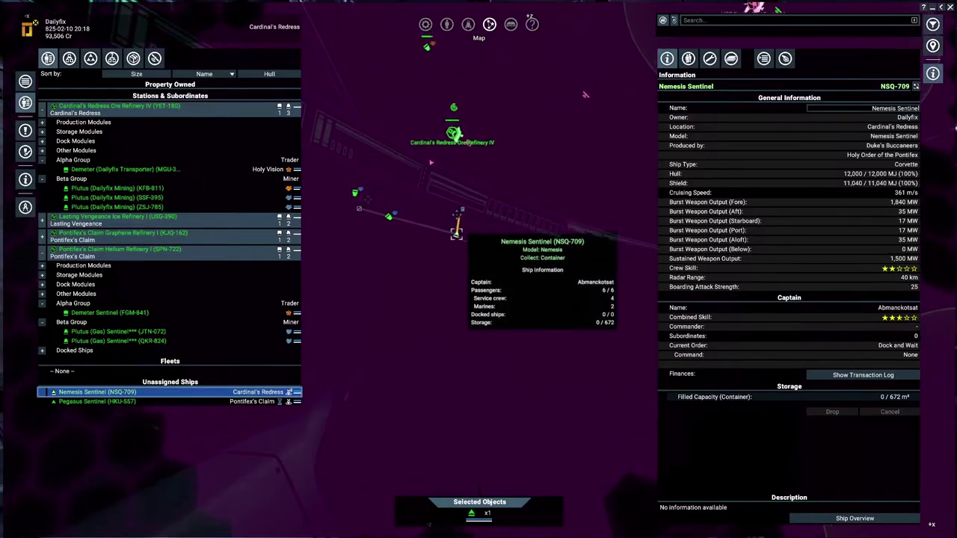
pyautogui.rightClick(455, 232)
pyautogui.click(458, 236)
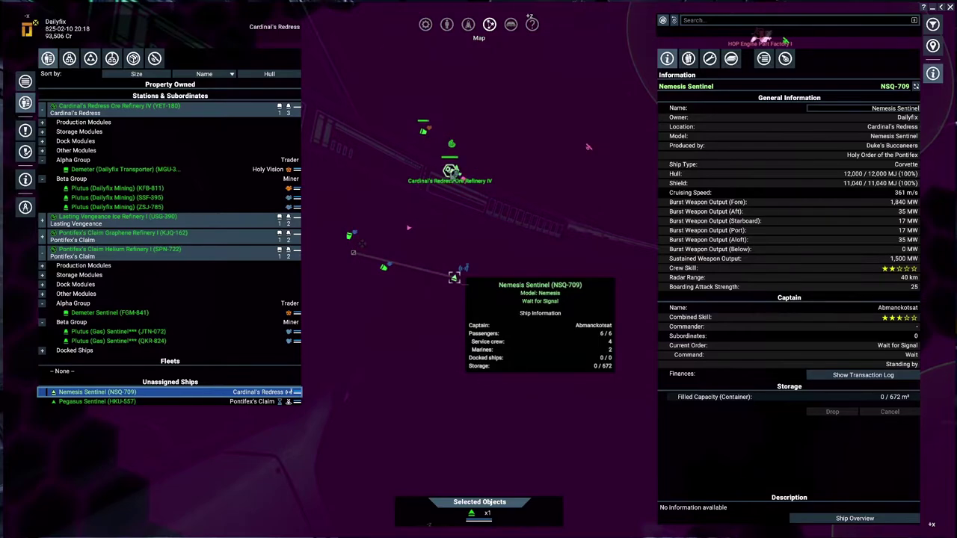
# Step: Check Ore Refinery IV's drone loadout, then return to its Information panel
pyautogui.click(451, 171)
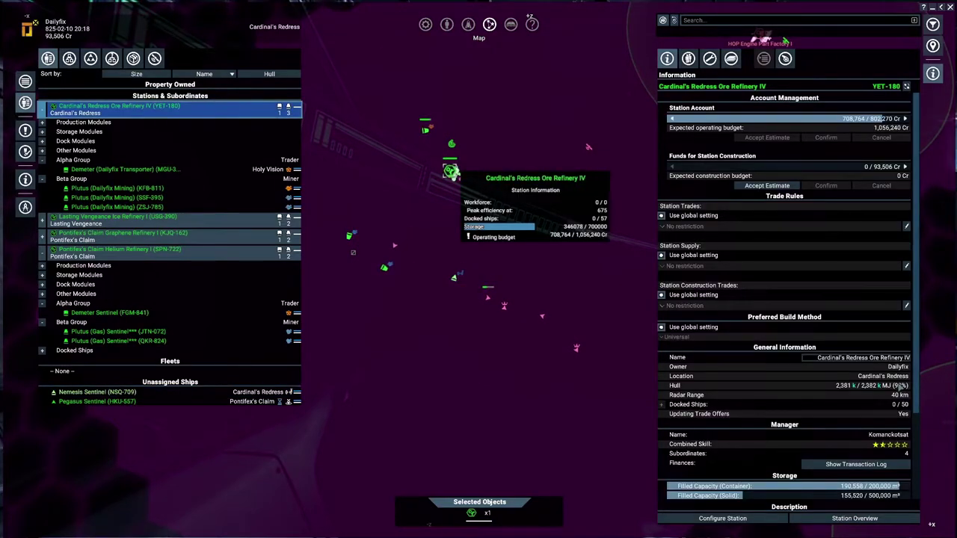
pyautogui.scroll(-3, 896, 395)
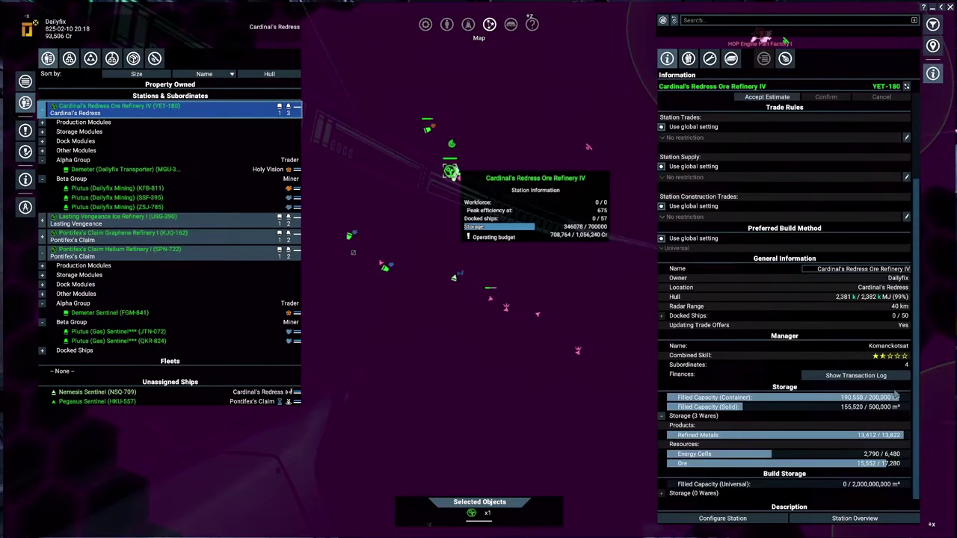
pyautogui.scroll(3, 761, 436)
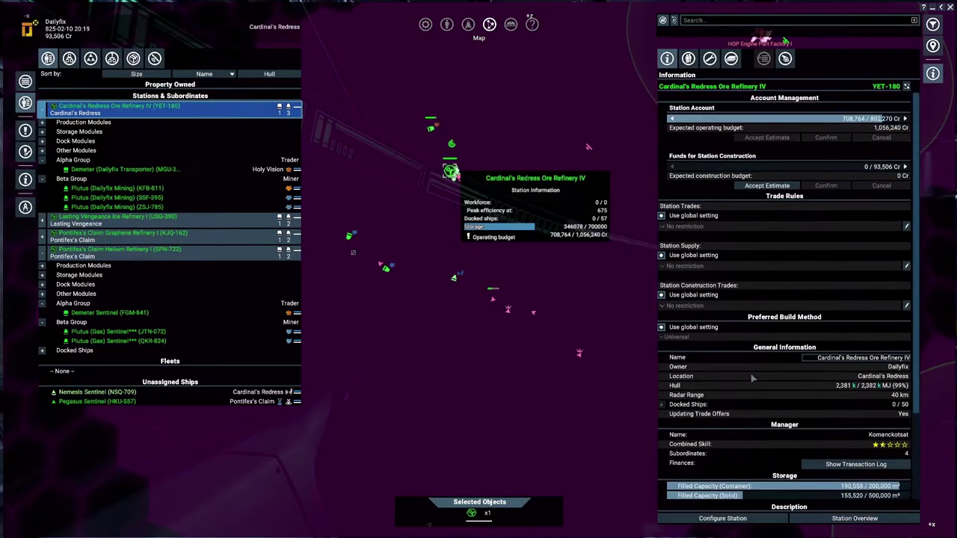
pyautogui.click(709, 58)
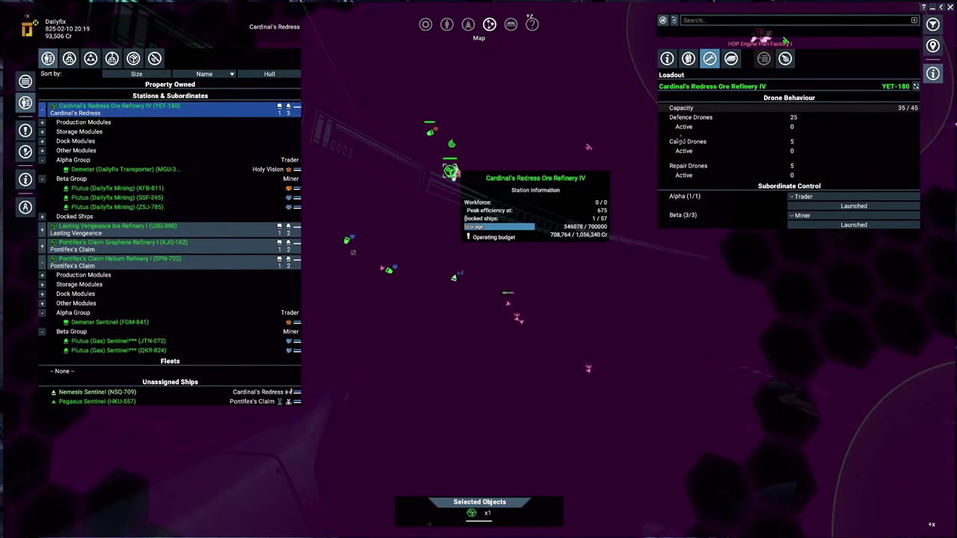
pyautogui.click(667, 60)
pyautogui.moveTo(451, 172); pyautogui.dragTo(518, 189)
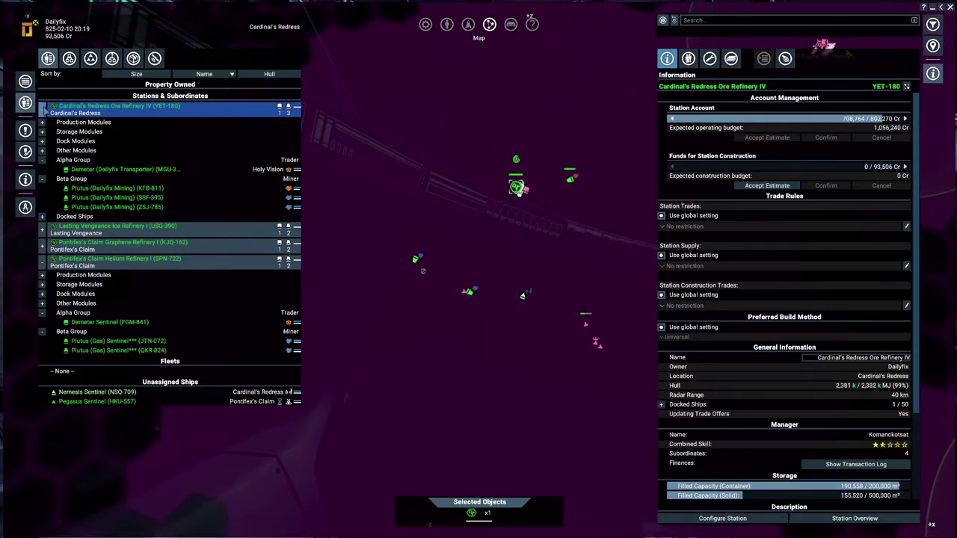
# Step: Review Lasting Vengeance Ice Refinery I's transaction log and account graph, then close it
pyautogui.click(130, 132)
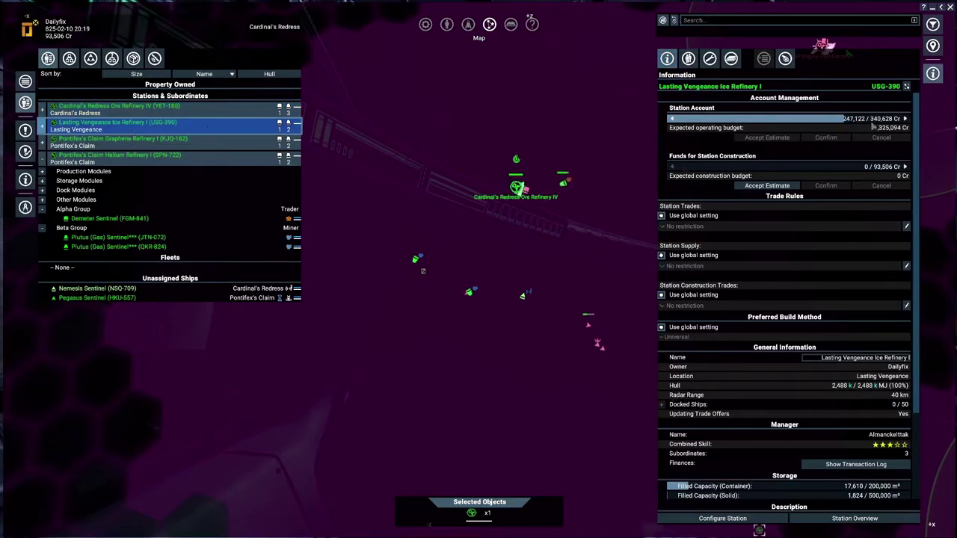
pyautogui.scroll(-3, 850, 449)
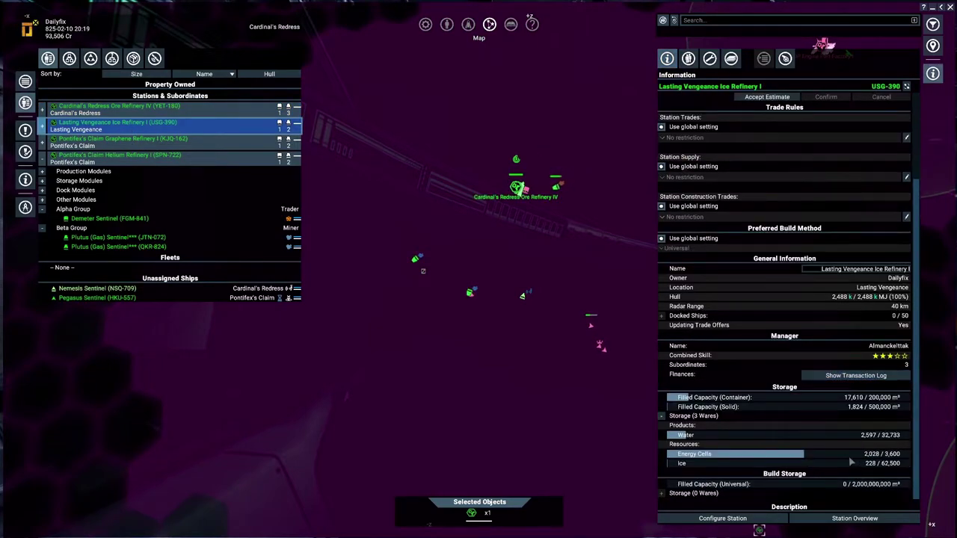
pyautogui.scroll(3, 839, 440)
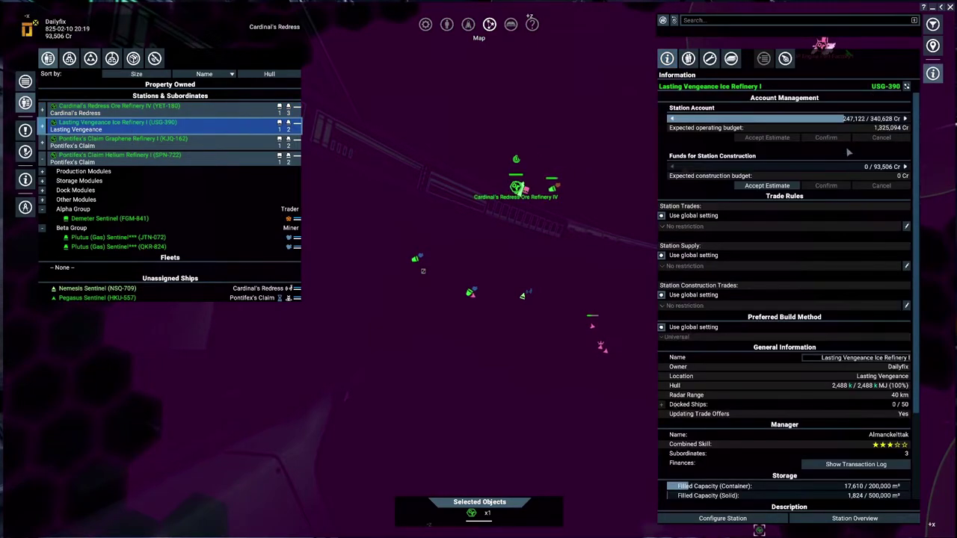
pyautogui.click(868, 464)
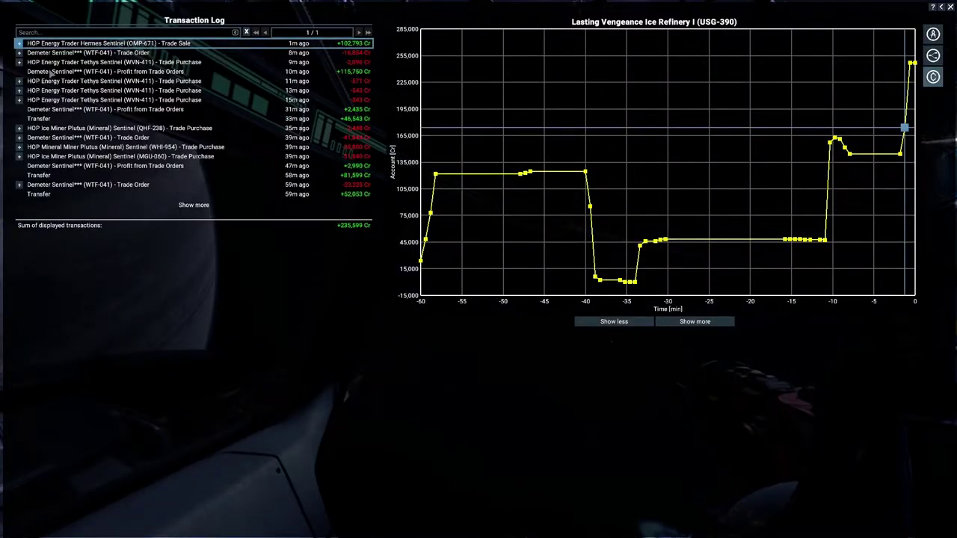
pyautogui.click(943, 9)
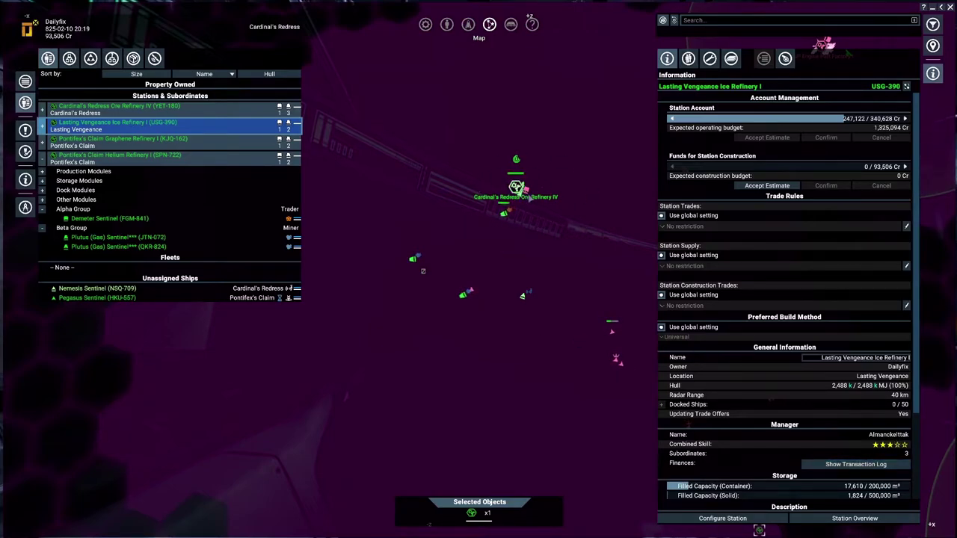
# Step: Accept the Graphene Refinery's 540,000 Cr estimate, then review the Helium Refinery's Superfluid Coolant storage
pyautogui.click(154, 146)
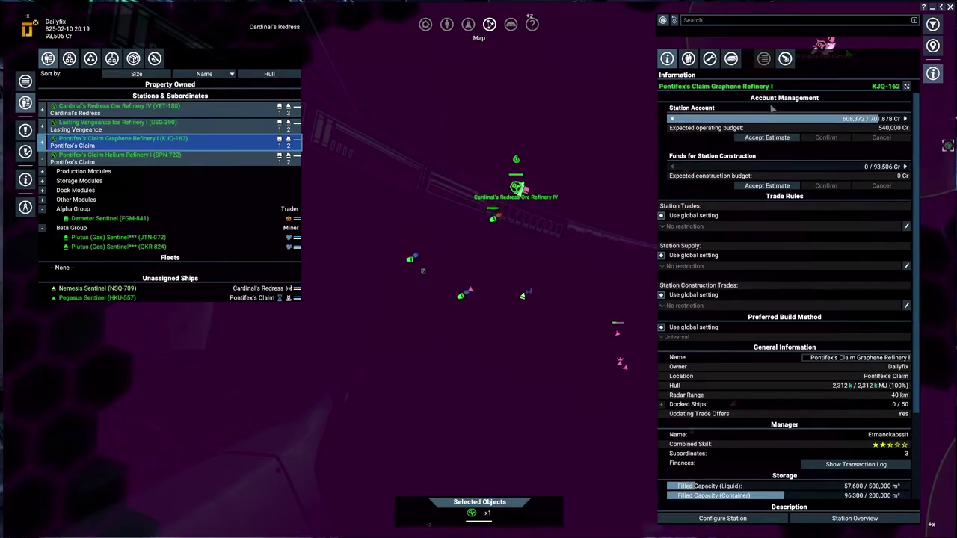
pyautogui.click(785, 137)
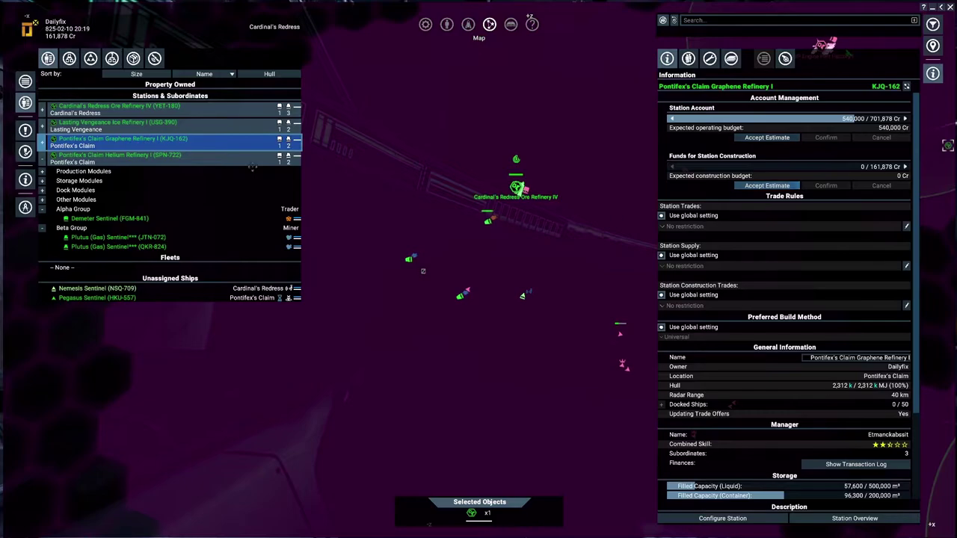
pyautogui.click(226, 162)
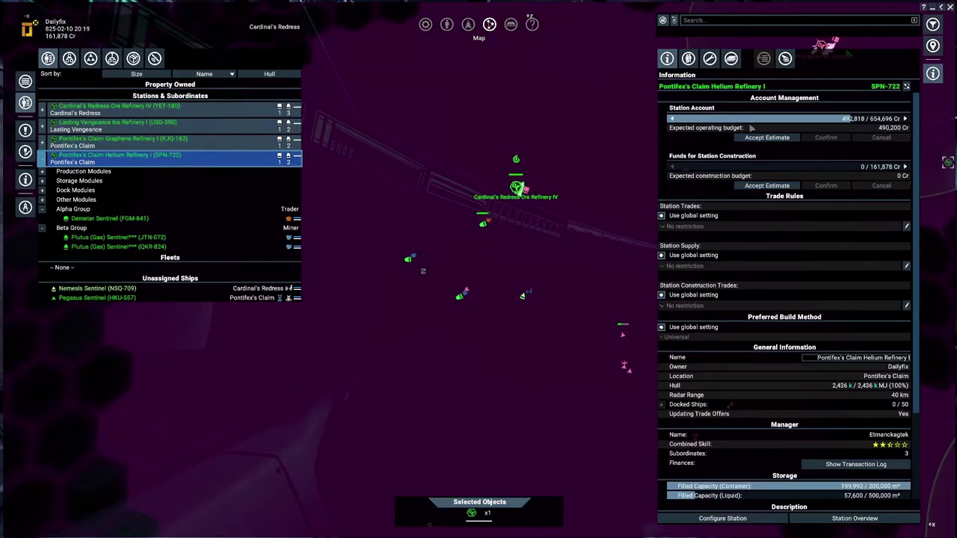
pyautogui.scroll(-3, 830, 314)
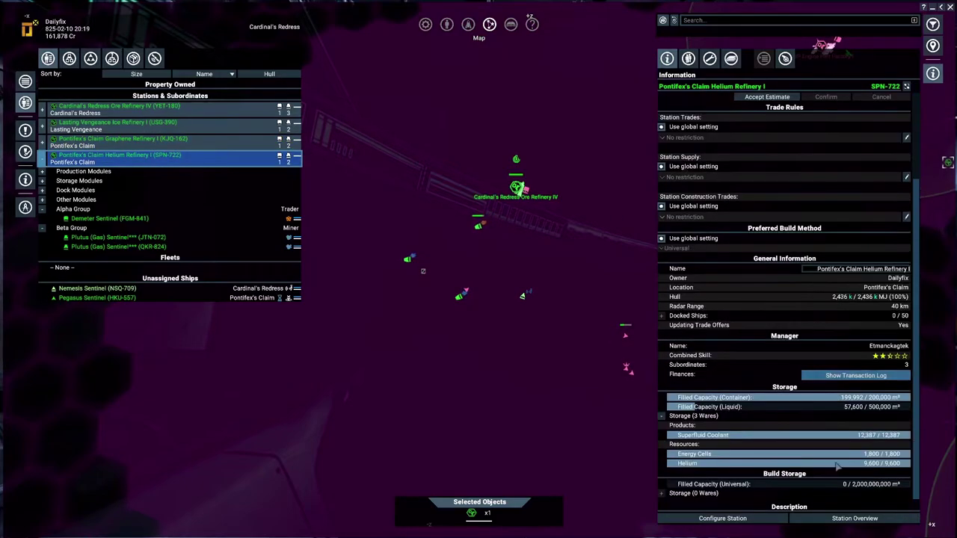
pyautogui.click(855, 518)
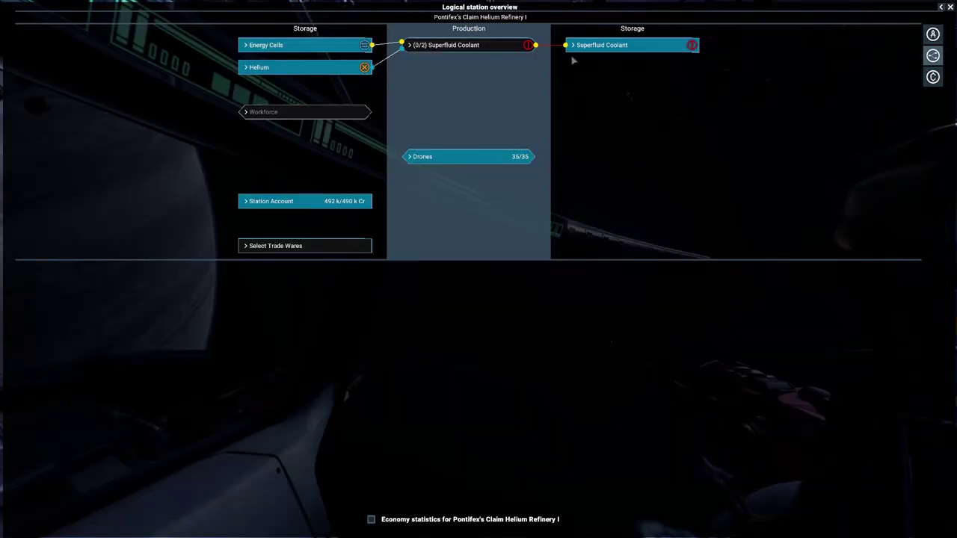
pyautogui.click(644, 47)
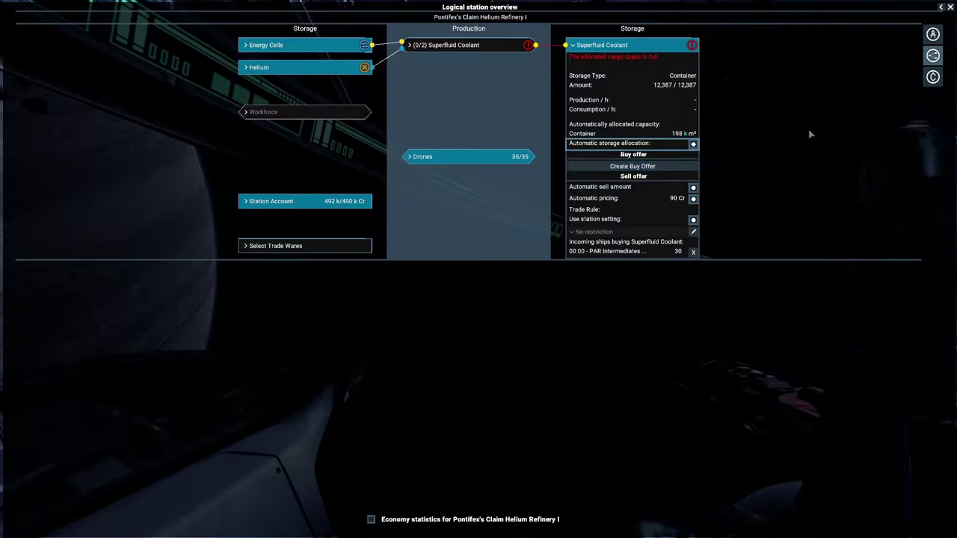
pyautogui.click(941, 7)
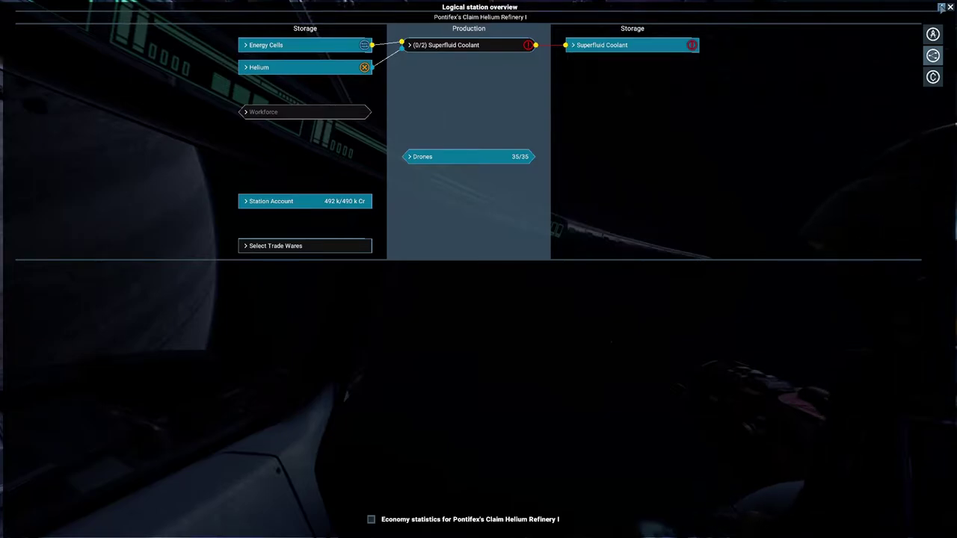
pyautogui.click(940, 7)
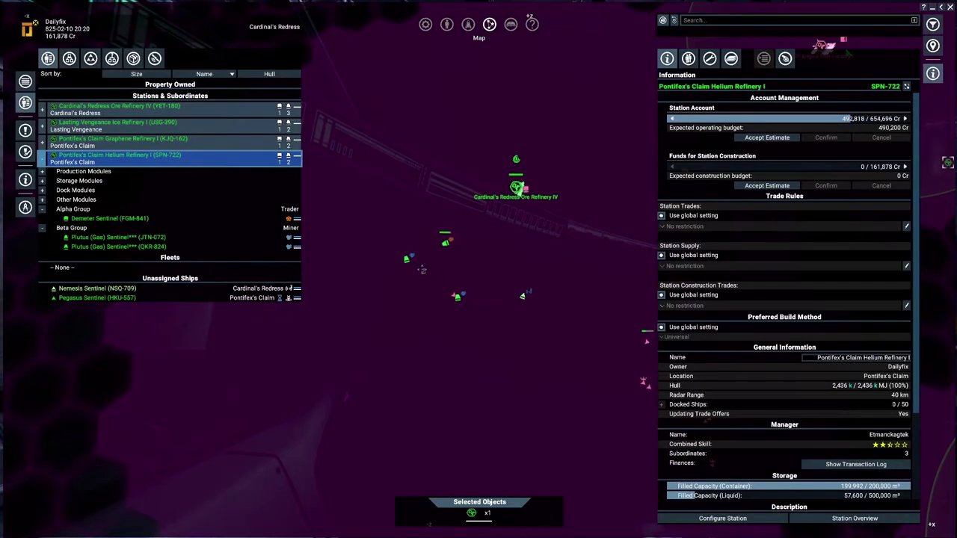
# Step: Delete the Nemesis Sentinel's Wait for Signal order, then check the Plutus (Gas) Sentinel's mining assignment
pyautogui.moveTo(435, 275); pyautogui.dragTo(589, 294)
pyautogui.click(580, 307)
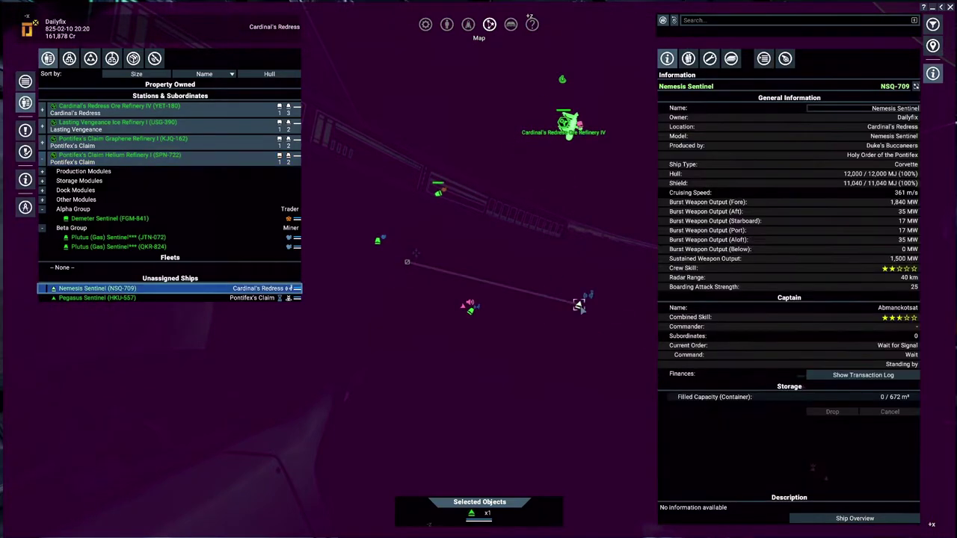
pyautogui.click(763, 58)
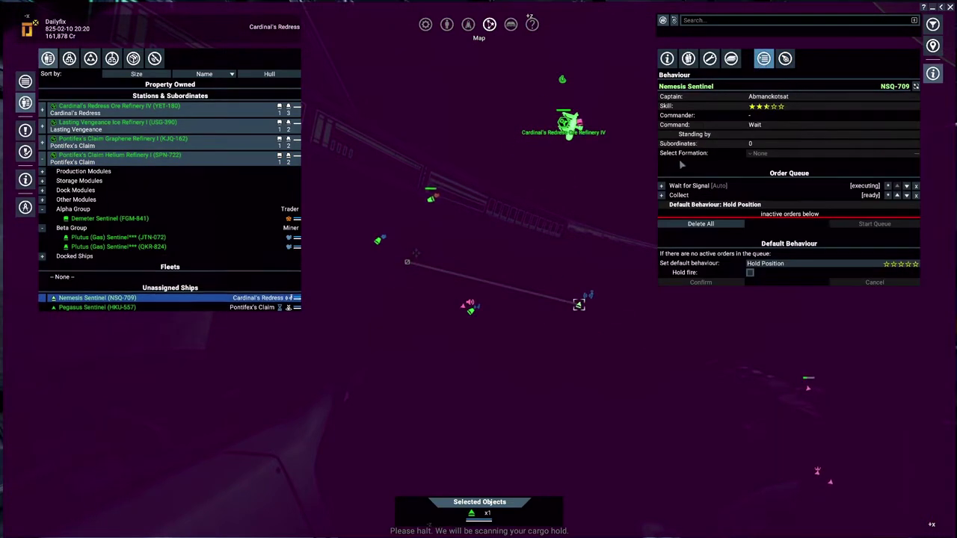
pyautogui.click(917, 186)
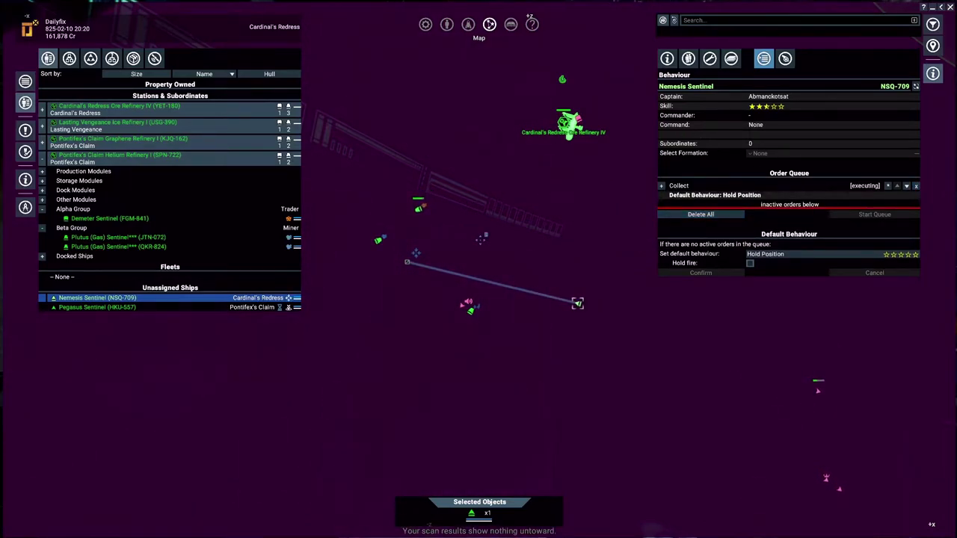
pyautogui.scroll(-2, 419, 160)
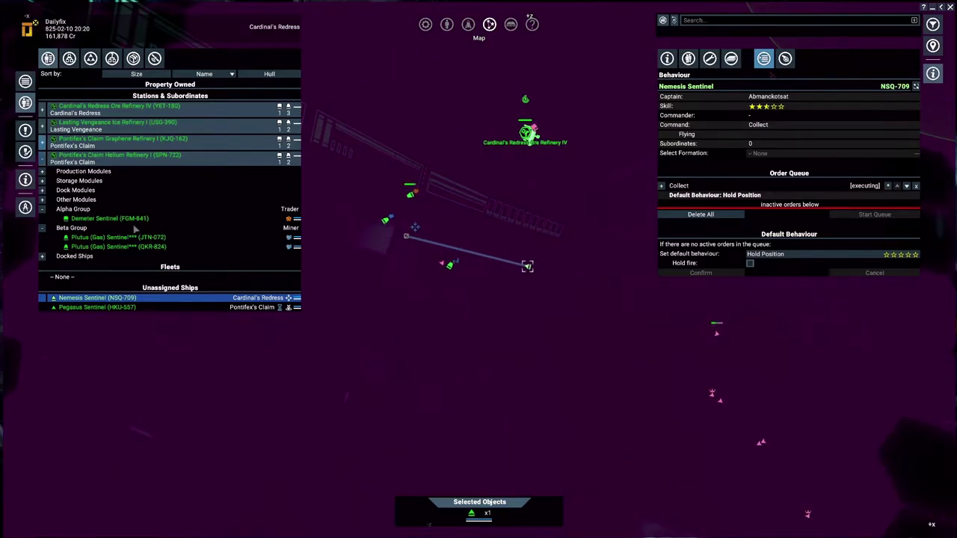
pyautogui.click(135, 238)
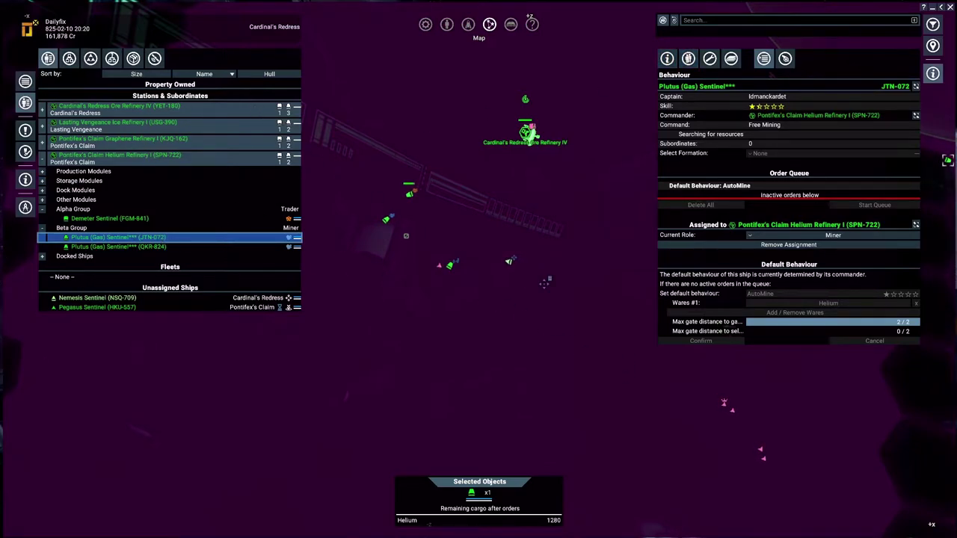
pyautogui.scroll(5, 546, 282)
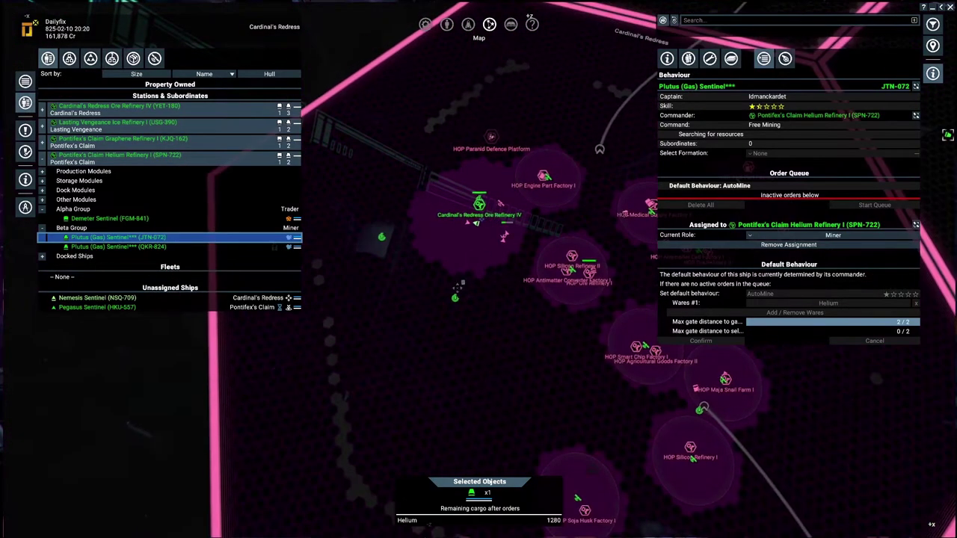
pyautogui.click(427, 287)
pyautogui.click(479, 204)
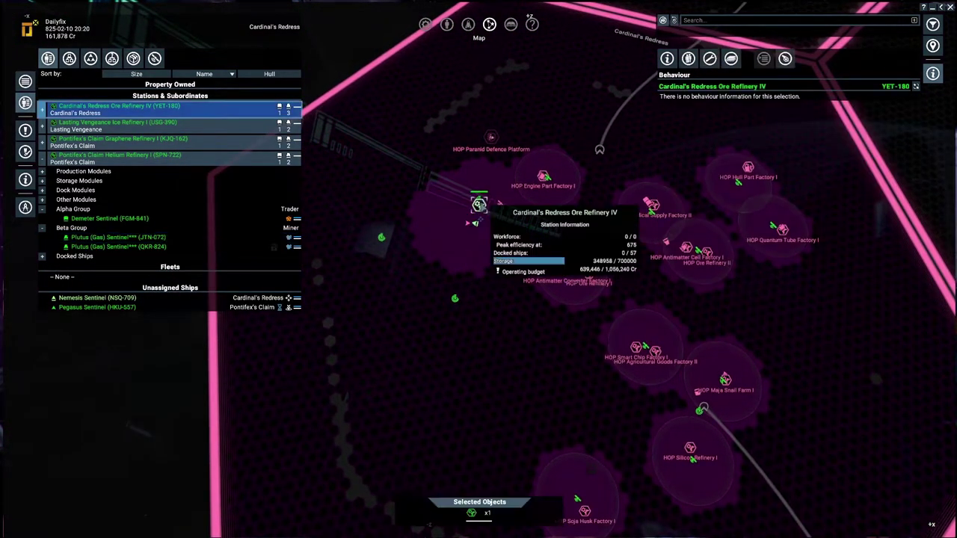
pyautogui.rightClick(480, 206)
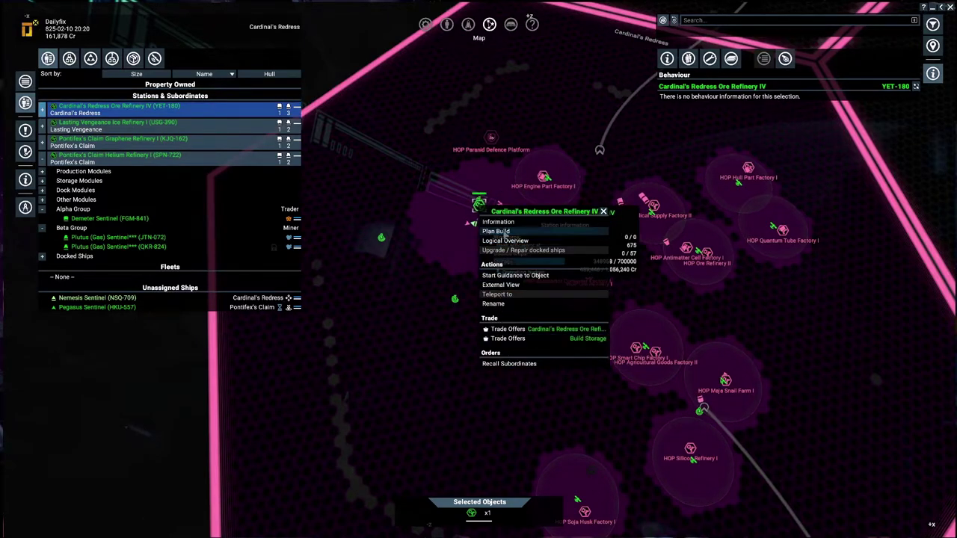
pyautogui.click(497, 232)
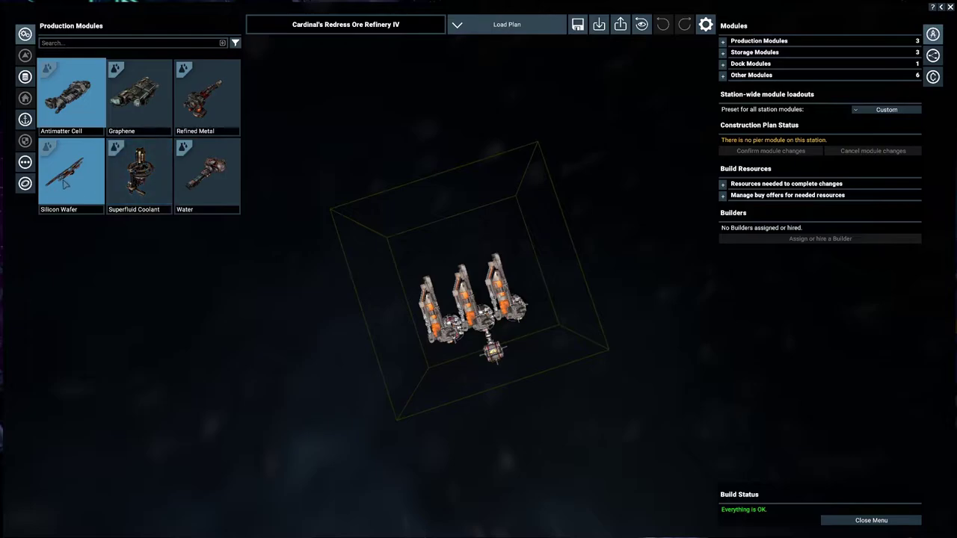
pyautogui.click(25, 76)
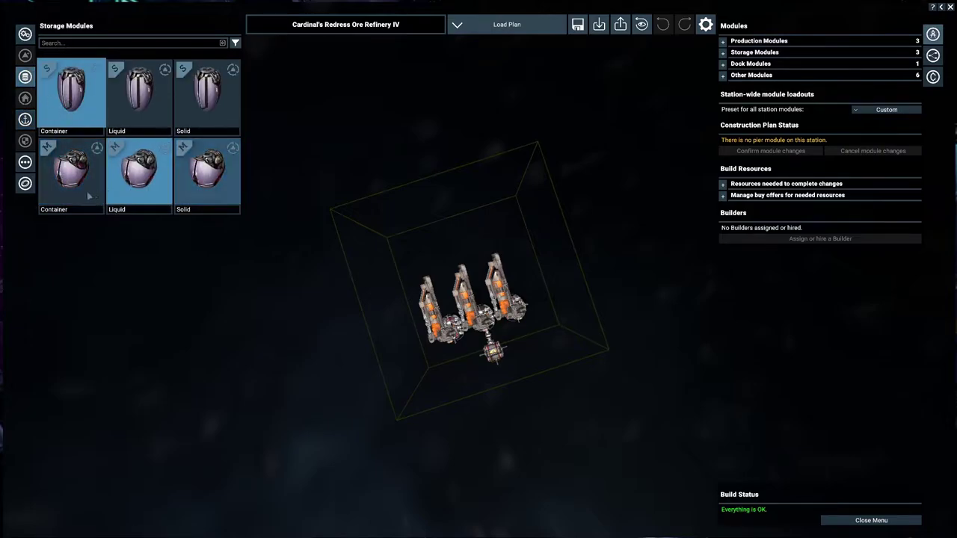
pyautogui.click(25, 118)
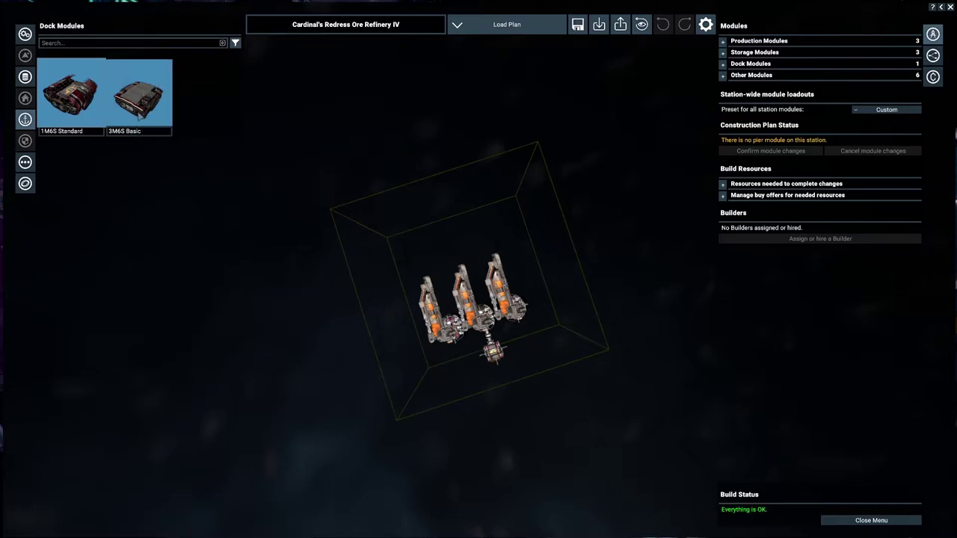
pyautogui.click(25, 161)
pyautogui.click(25, 119)
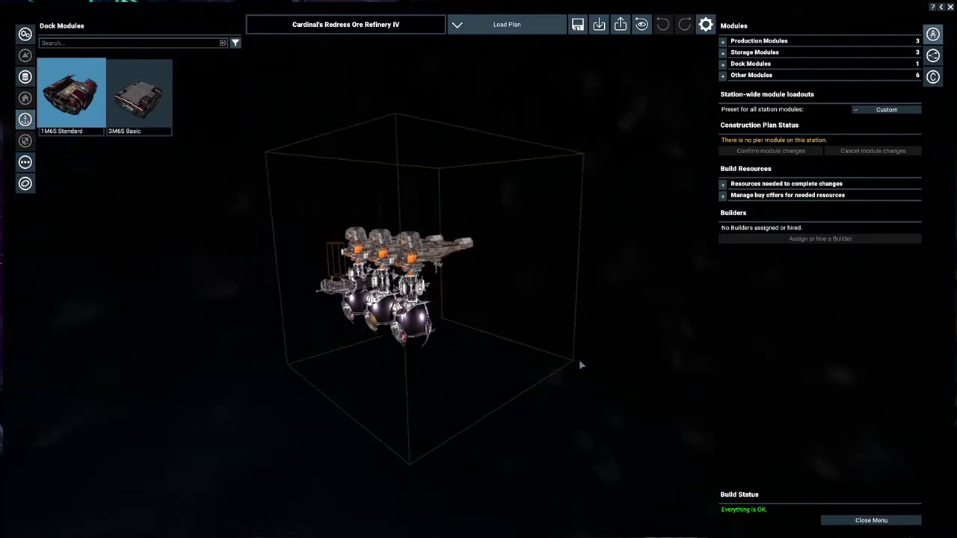
pyautogui.scroll(5, 684, 317)
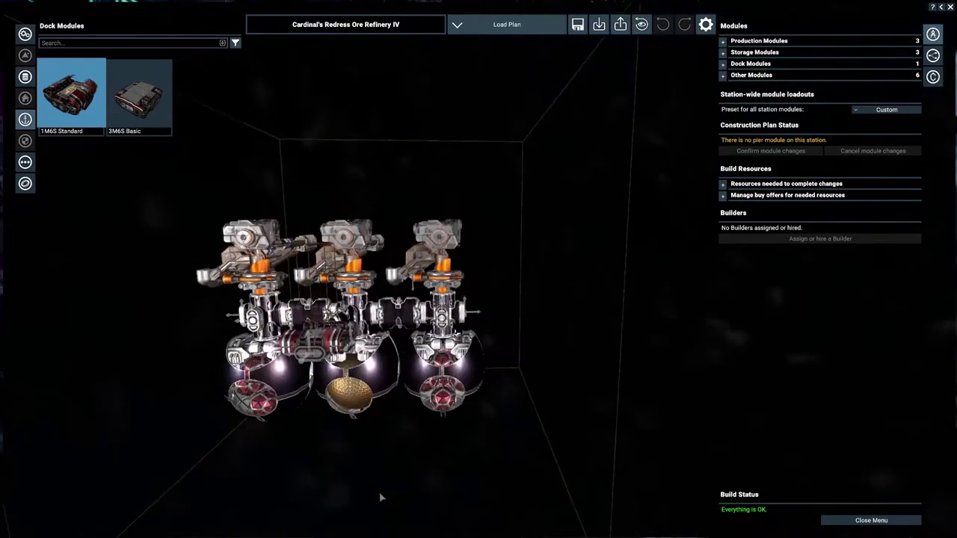
pyautogui.press('Escape')
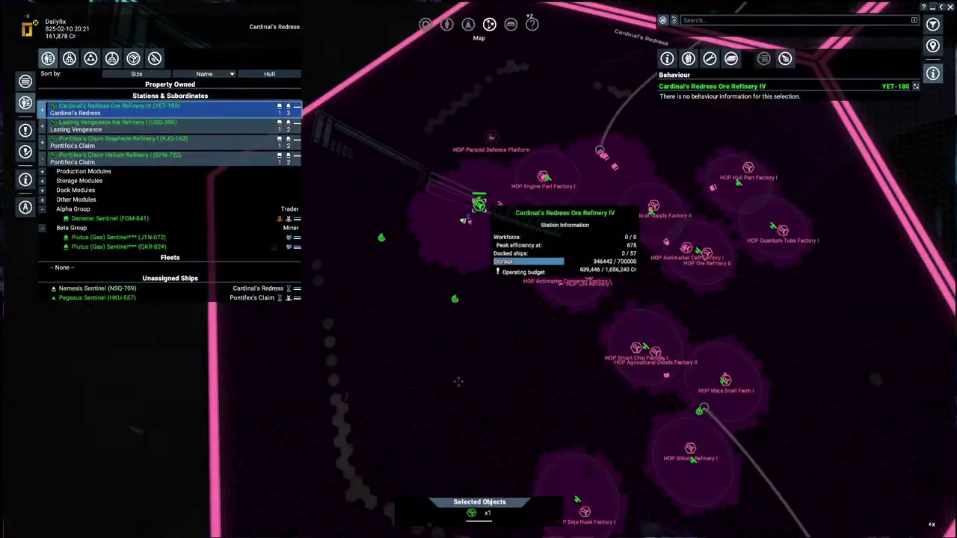
pyautogui.moveTo(855, 345); pyautogui.dragTo(467, 318)
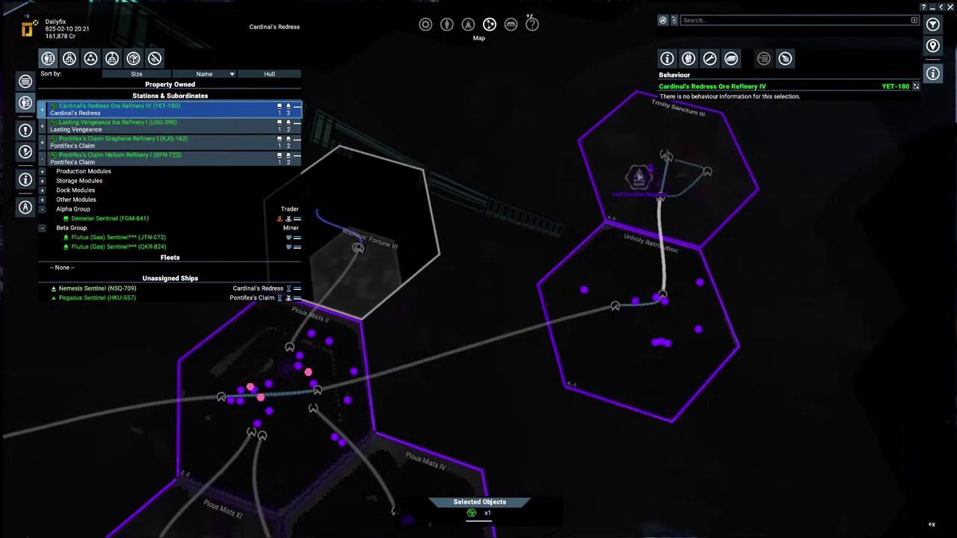
pyautogui.click(640, 178)
pyautogui.rightClick(640, 178)
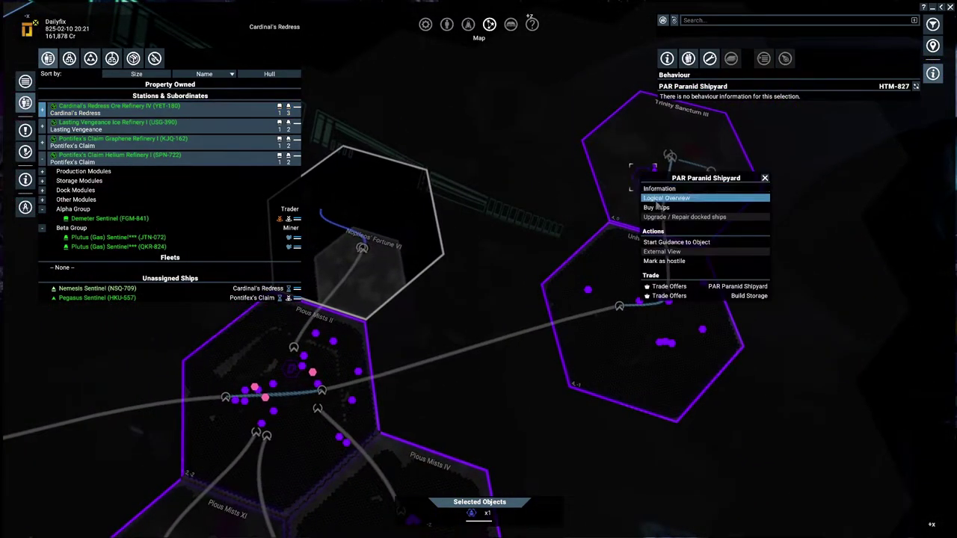
pyautogui.click(666, 209)
pyautogui.click(329, 27)
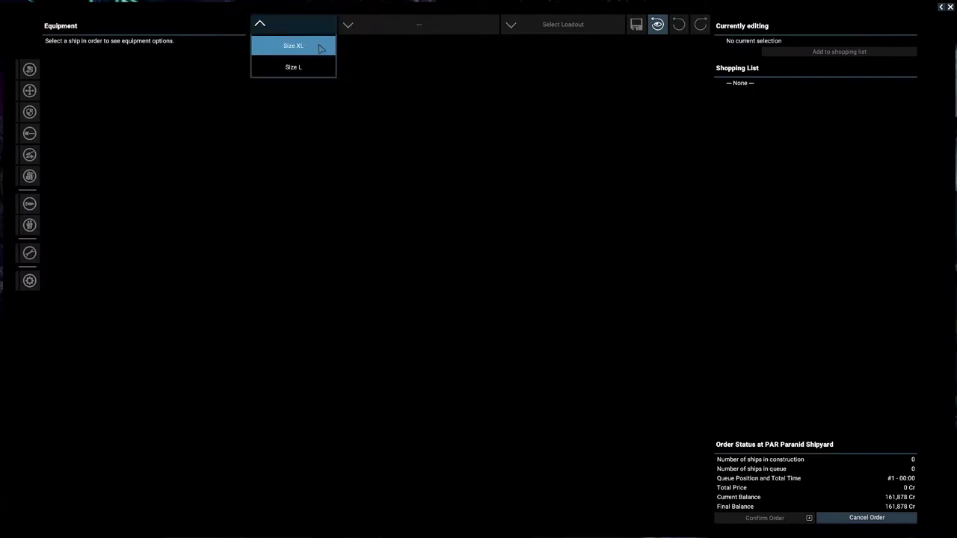
pyautogui.click(320, 48)
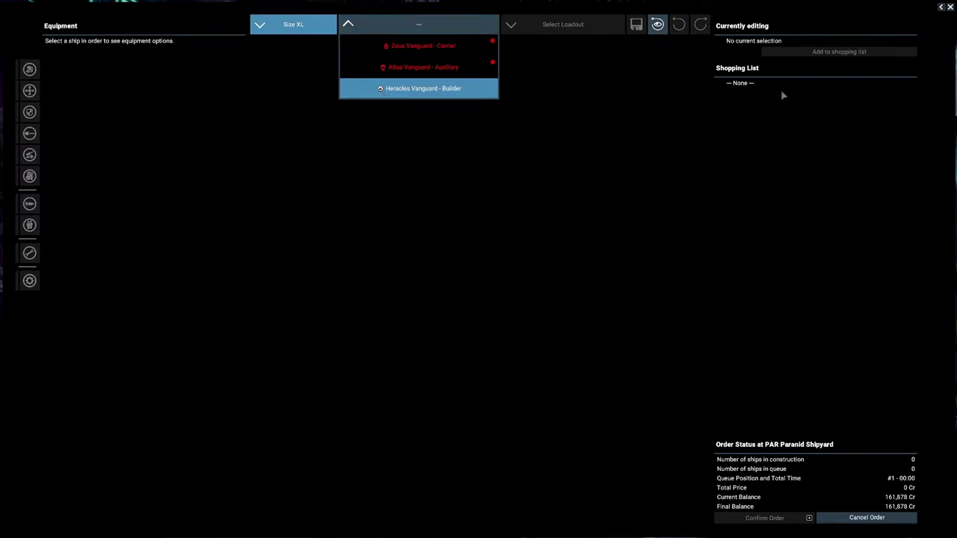
pyautogui.click(941, 7)
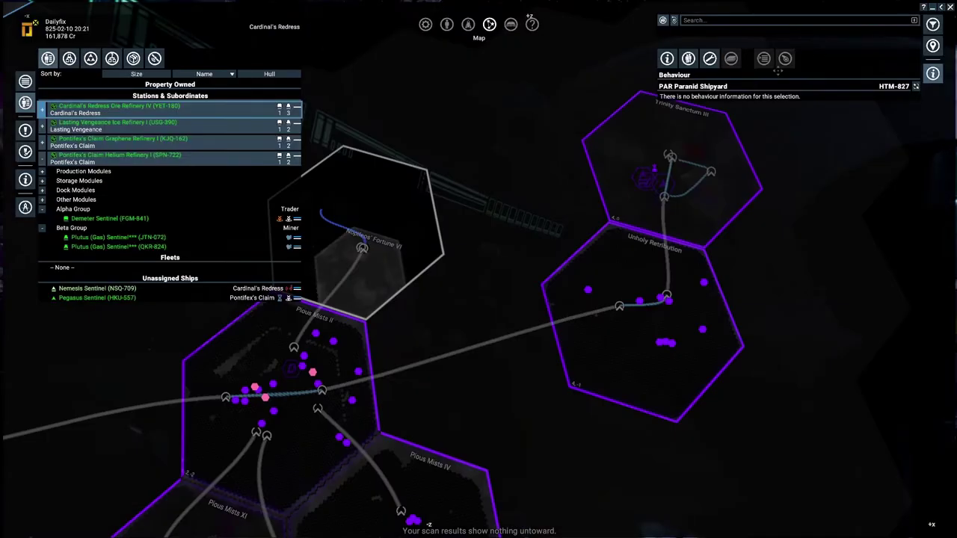
# Step: Leave and return to the map, then select the Nemesis Sentinel to see its orders
pyautogui.press('a')
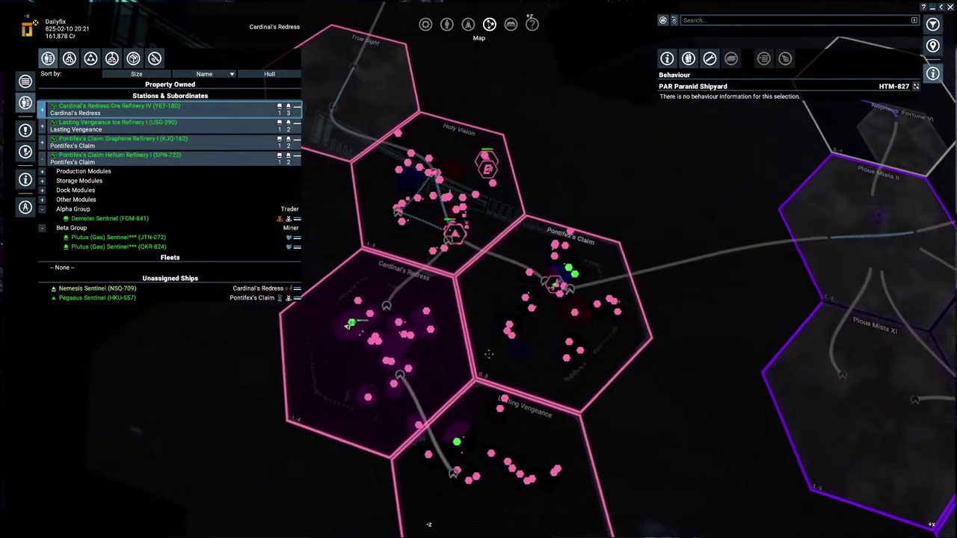
pyautogui.press('Escape')
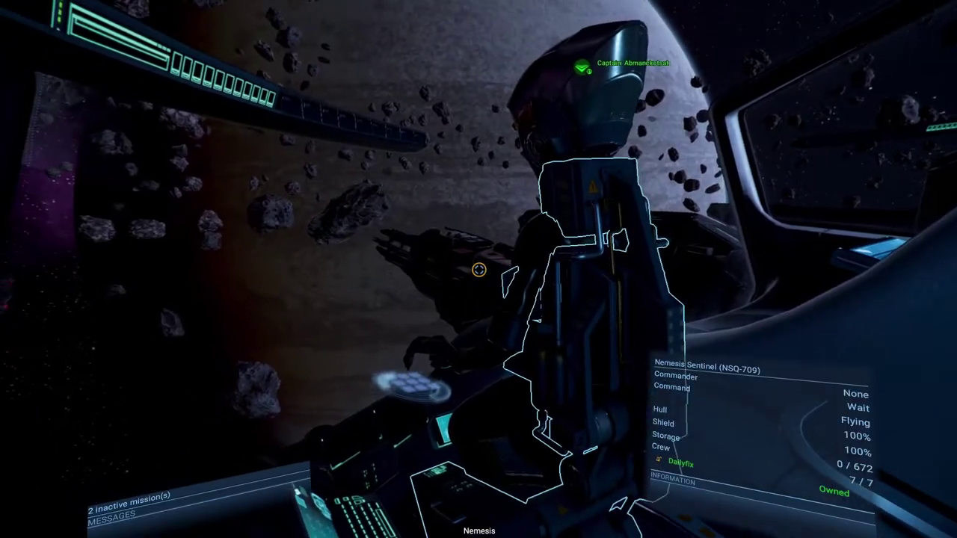
pyautogui.press('m')
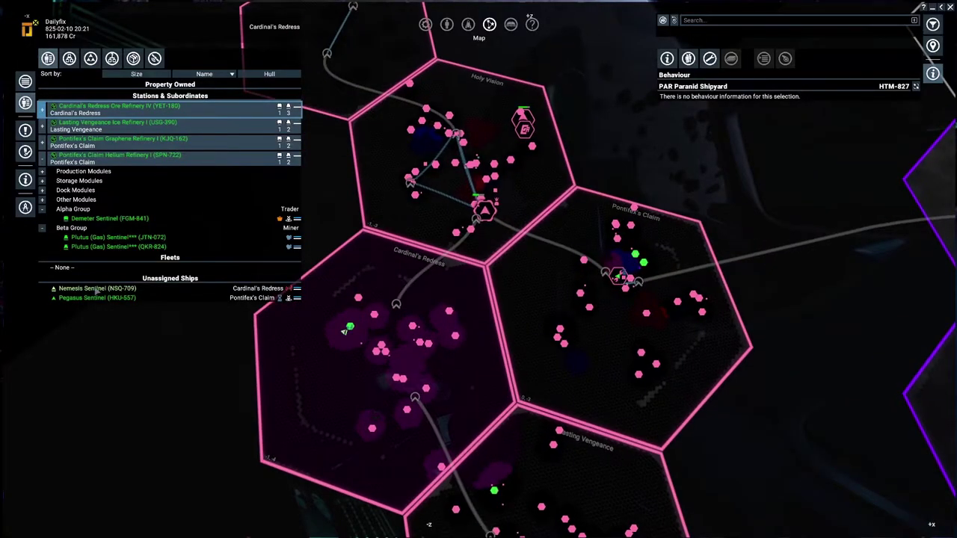
pyautogui.click(97, 289)
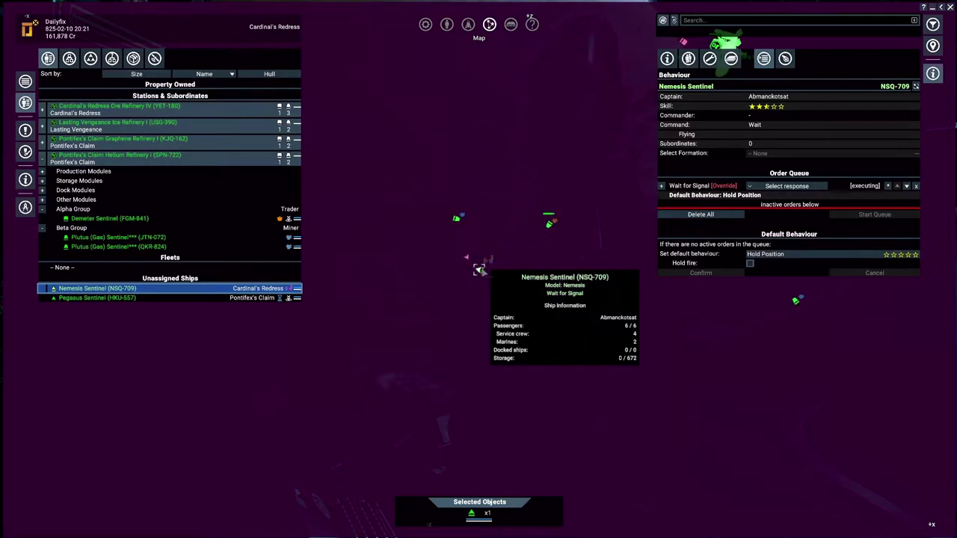
# Step: Talk with Captain Abmanckotsat, then bring up the player's inventory from the map
pyautogui.press('Escape')
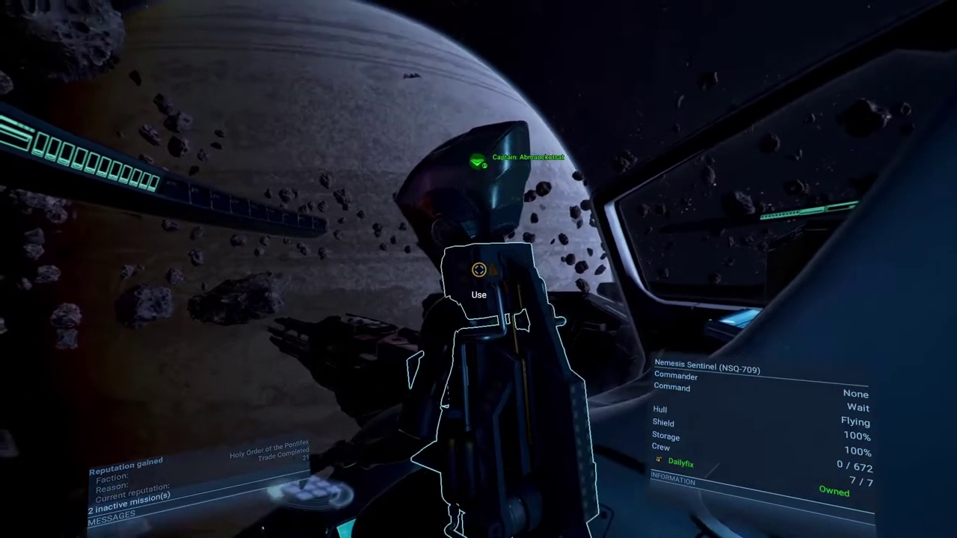
pyautogui.press('5')
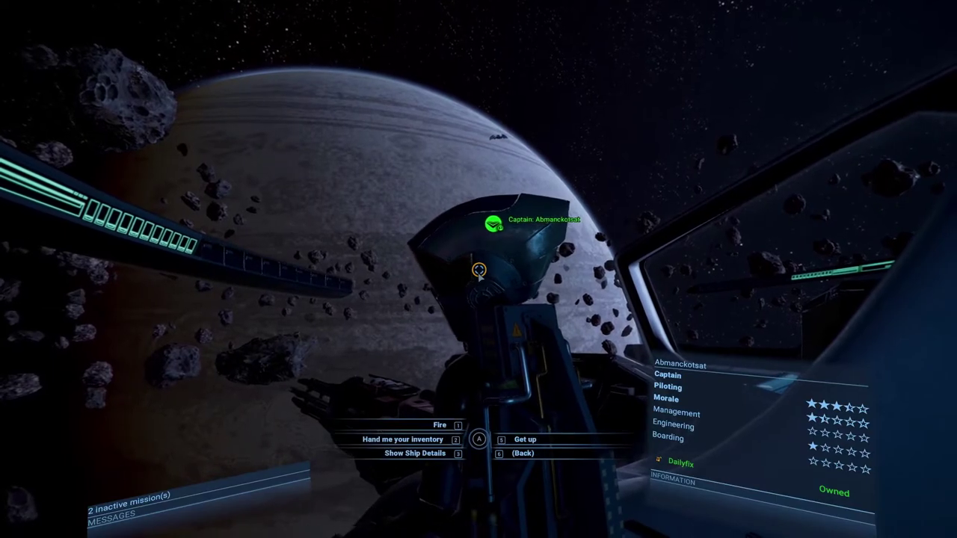
pyautogui.press('Escape')
pyautogui.press('m')
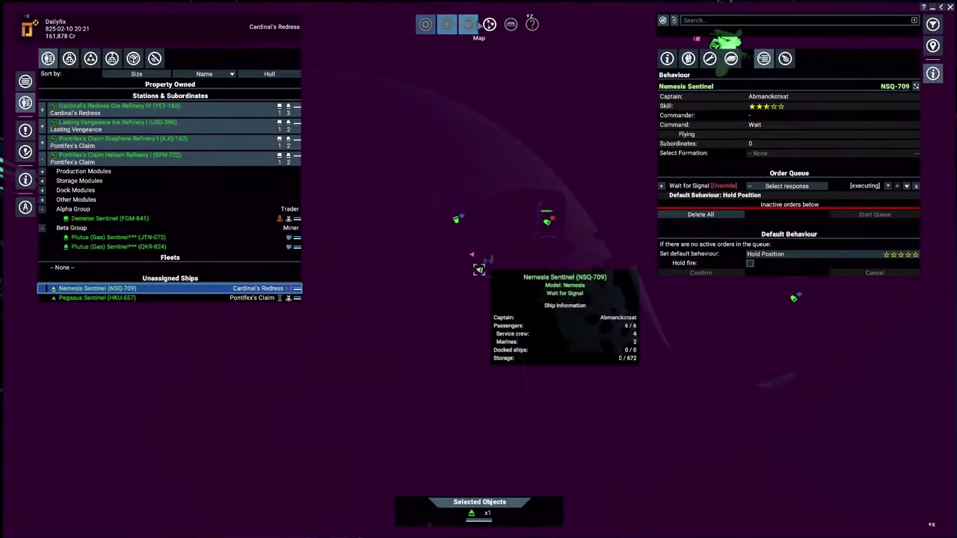
pyautogui.press('i')
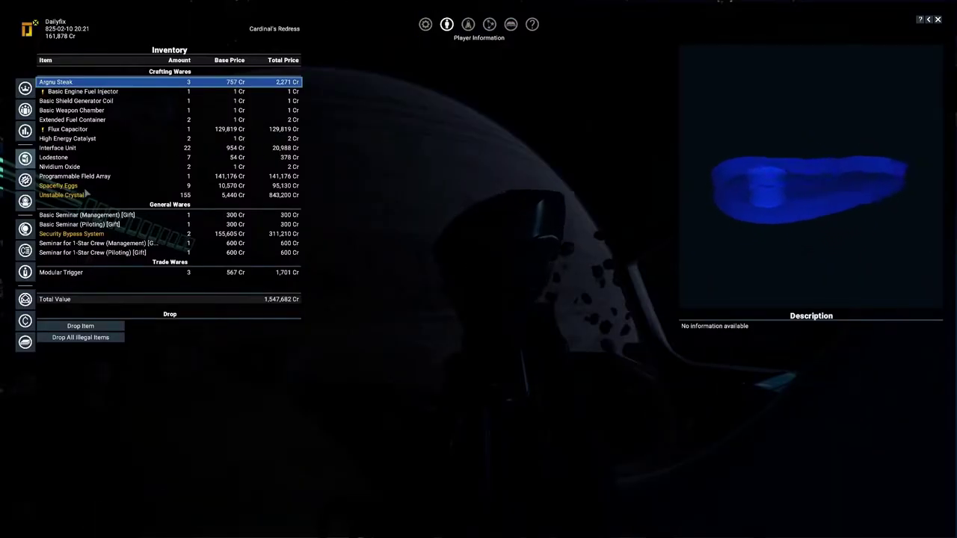
# Step: Inspect the Spacefly Eggs, Unstable Crystal, Security Bypass System, Basic Engine Fuel Injector and Flux Capacitor
pyautogui.click(74, 186)
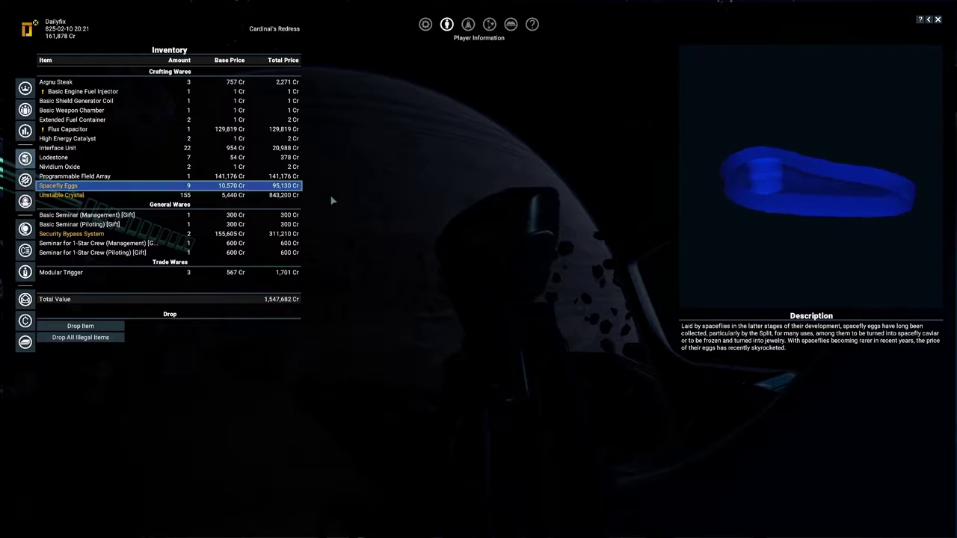
pyautogui.click(53, 195)
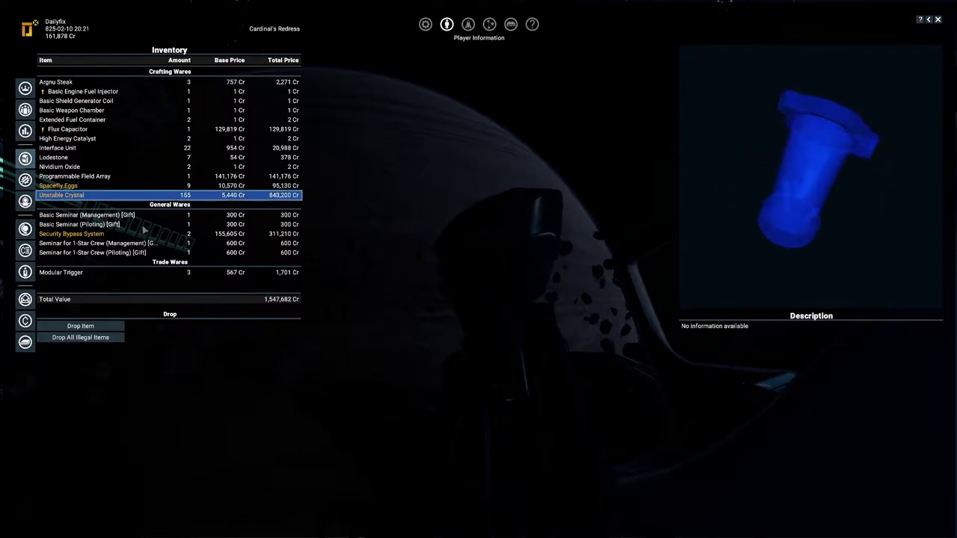
pyautogui.click(60, 234)
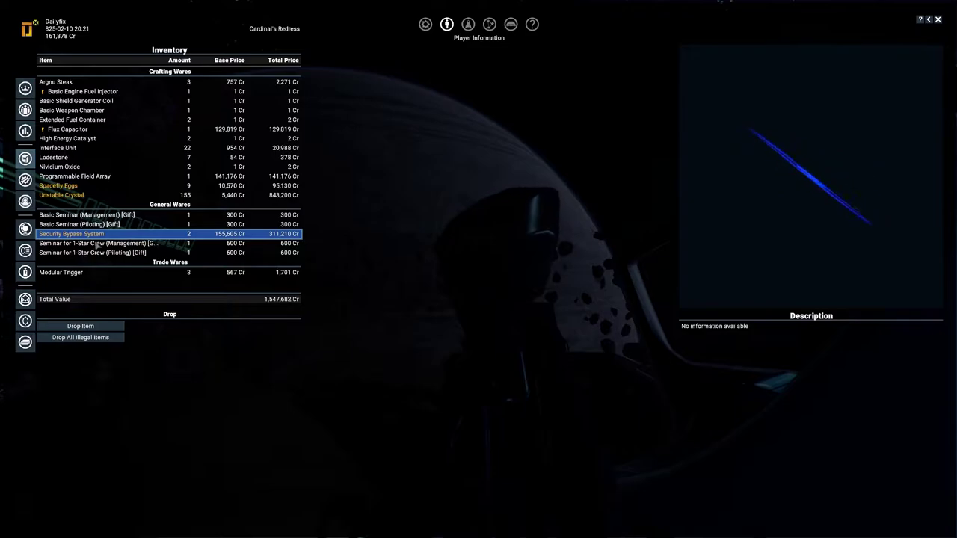
pyautogui.rightClick(122, 236)
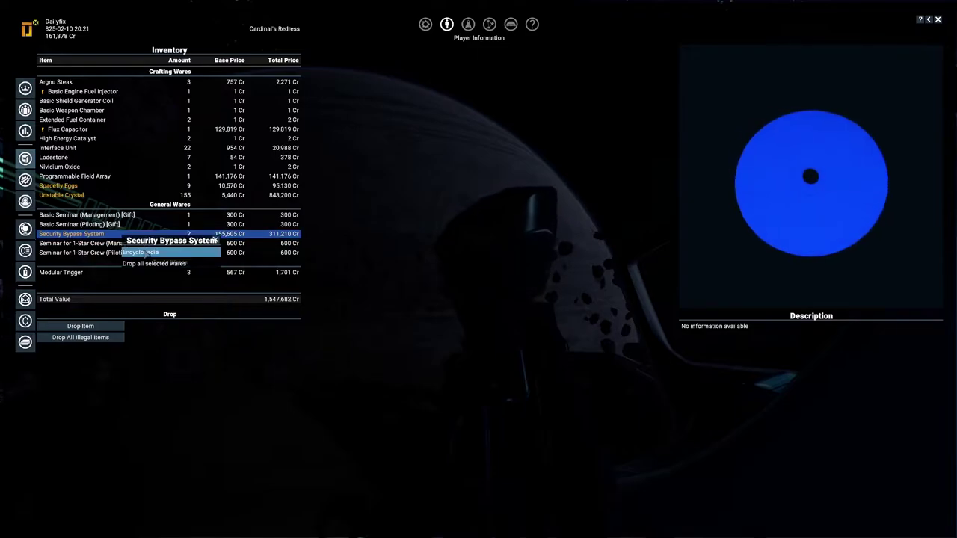
pyautogui.click(103, 91)
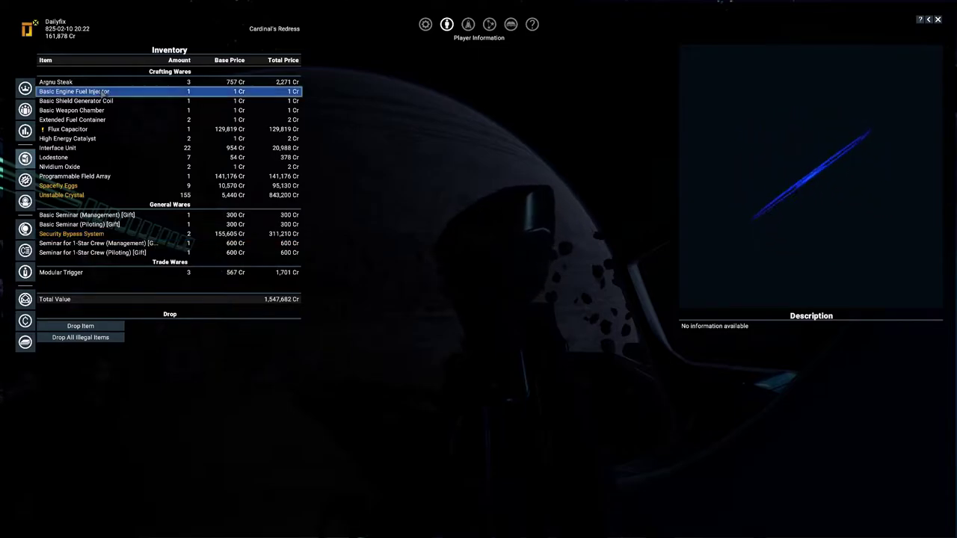
pyautogui.click(70, 131)
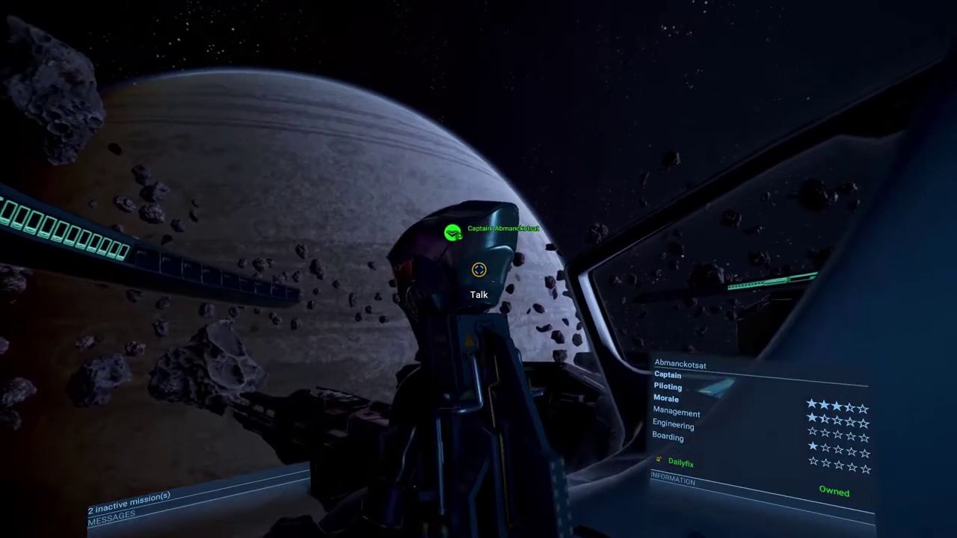
# Step: From the map, send the Nemesis Sentinel to the Data Vault and follow its course
pyautogui.press('m')
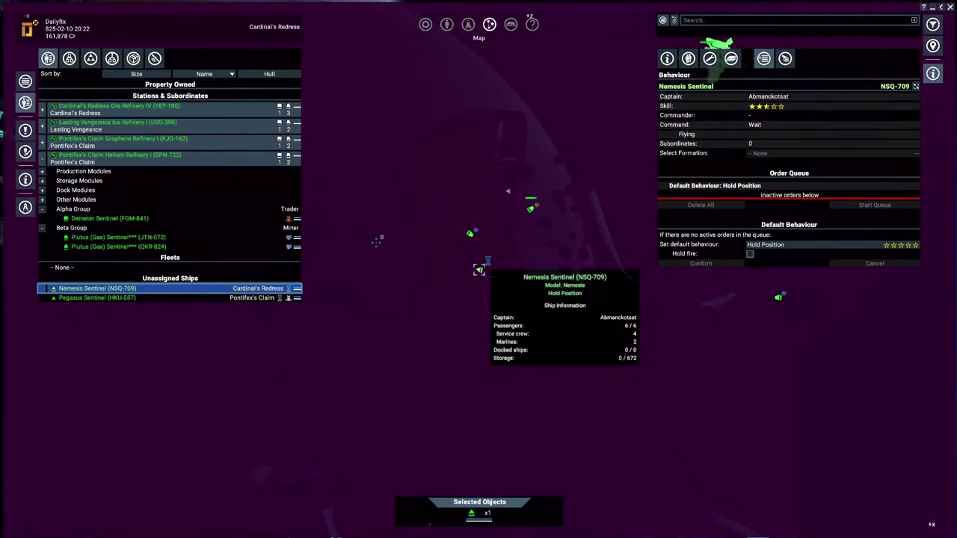
pyautogui.scroll(-3, 378, 241)
pyautogui.scroll(-2, 404, 238)
pyautogui.scroll(-2, 448, 232)
pyautogui.scroll(-2, 489, 226)
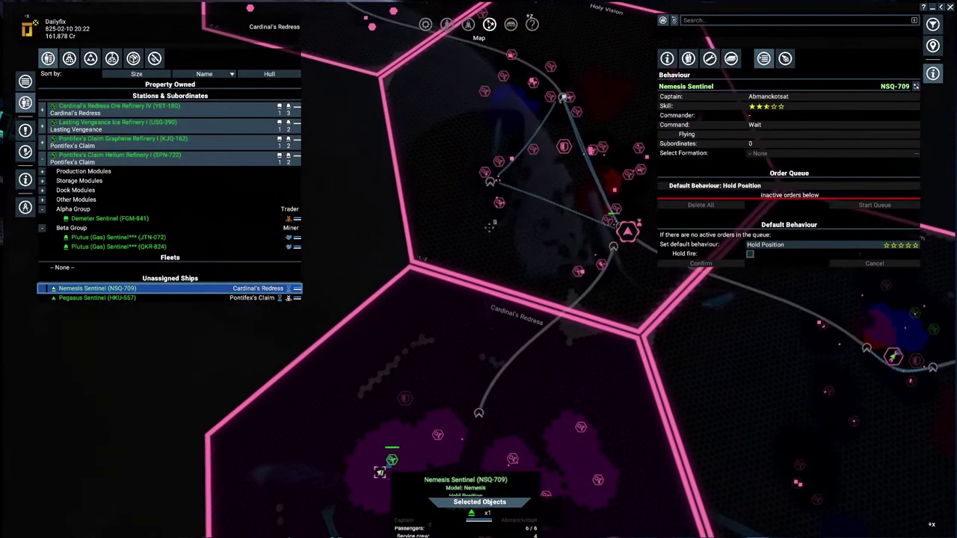
pyautogui.scroll(5, 490, 226)
pyautogui.rightClick(450, 233)
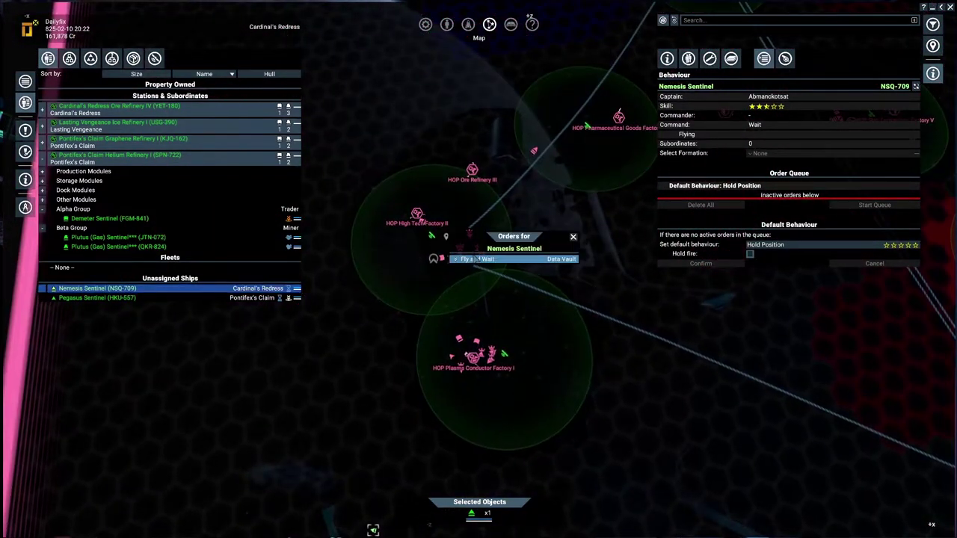
pyautogui.click(477, 260)
pyautogui.scroll(-3, 627, 247)
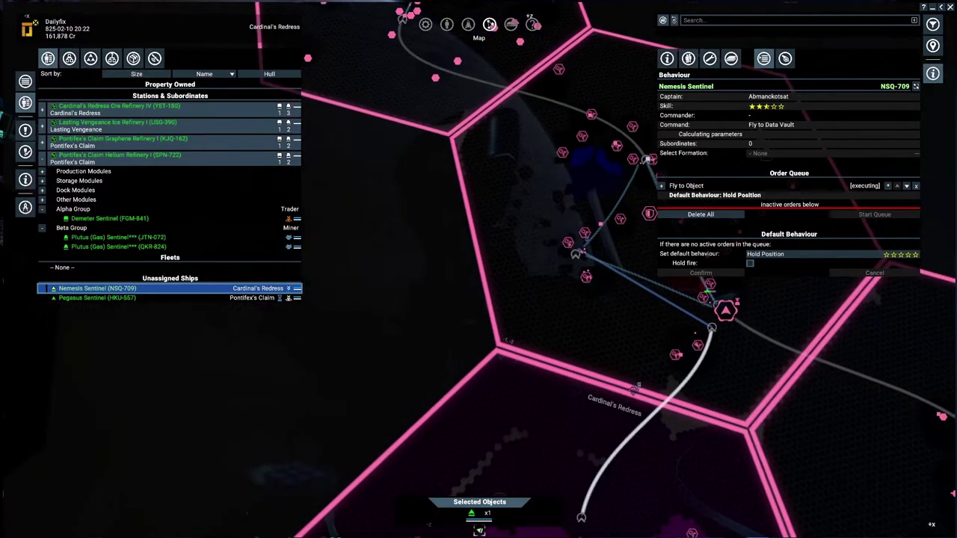
pyautogui.scroll(-2, 613, 231)
pyautogui.scroll(-2, 599, 217)
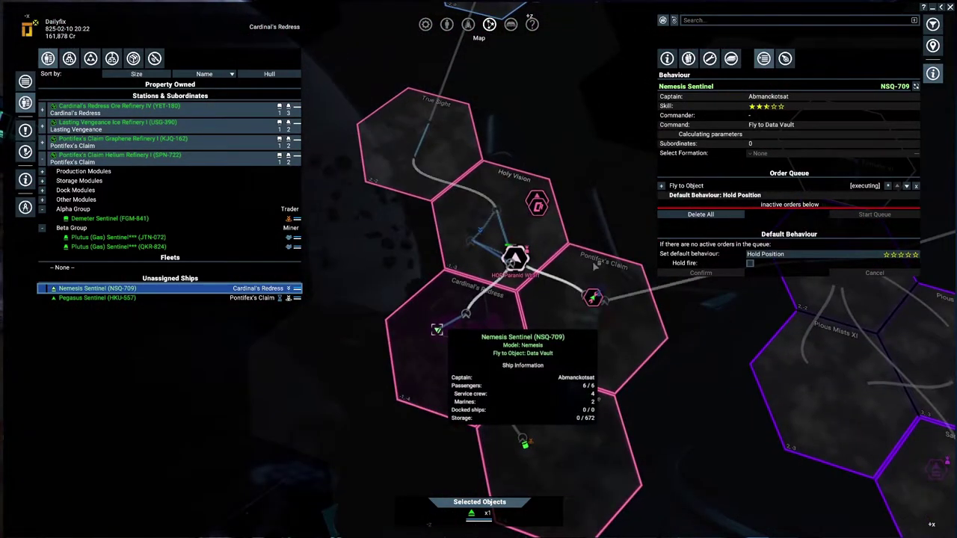
pyautogui.press('d')
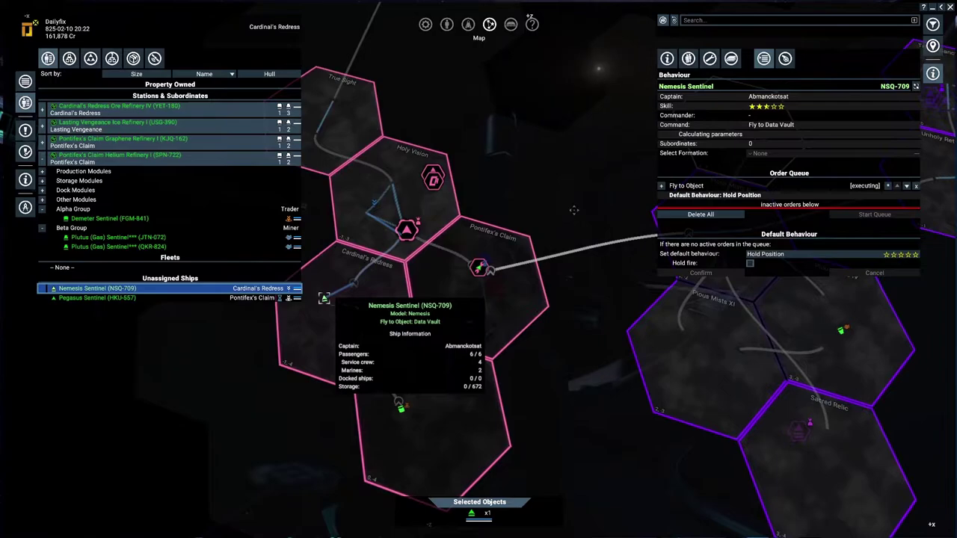
pyautogui.press('d')
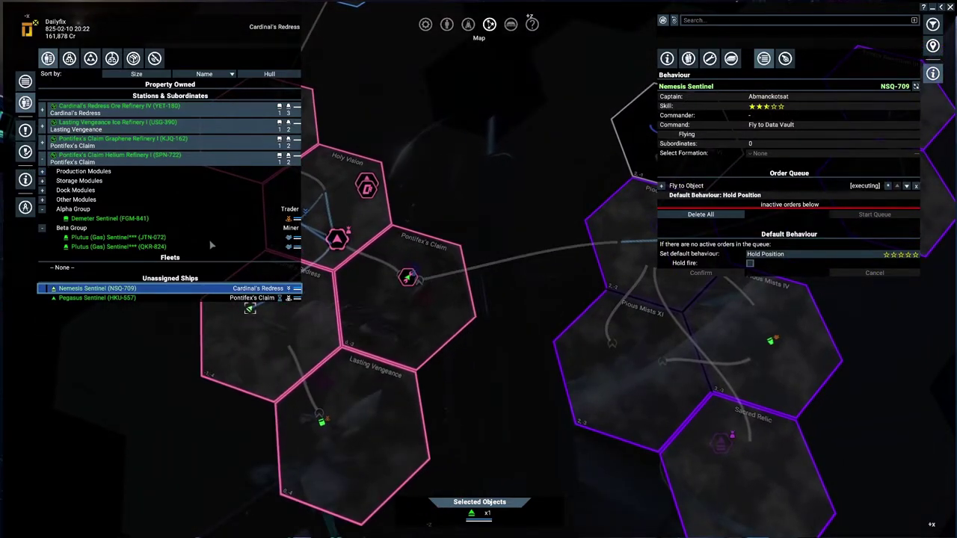
pyautogui.press('a')
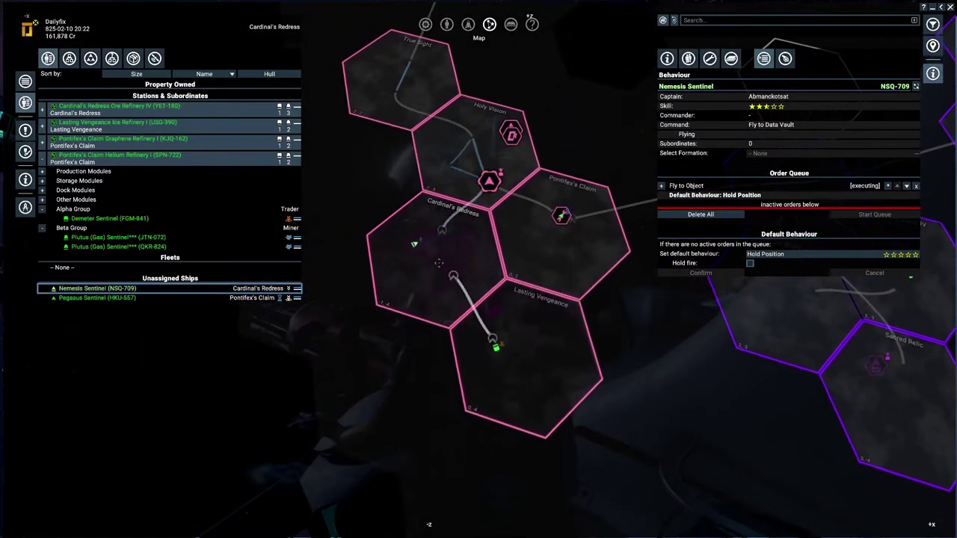
pyautogui.scroll(5, 402, 250)
pyautogui.click(204, 112)
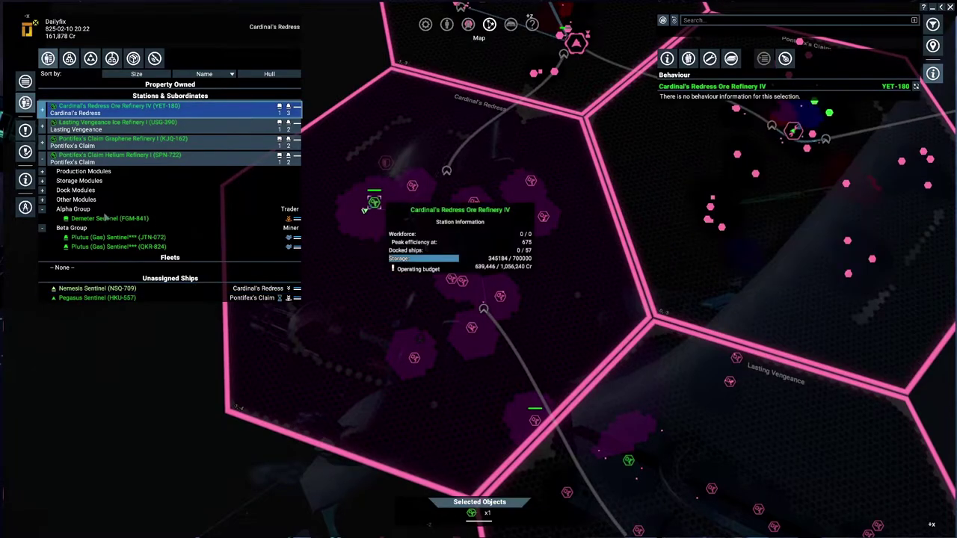
pyautogui.click(279, 160)
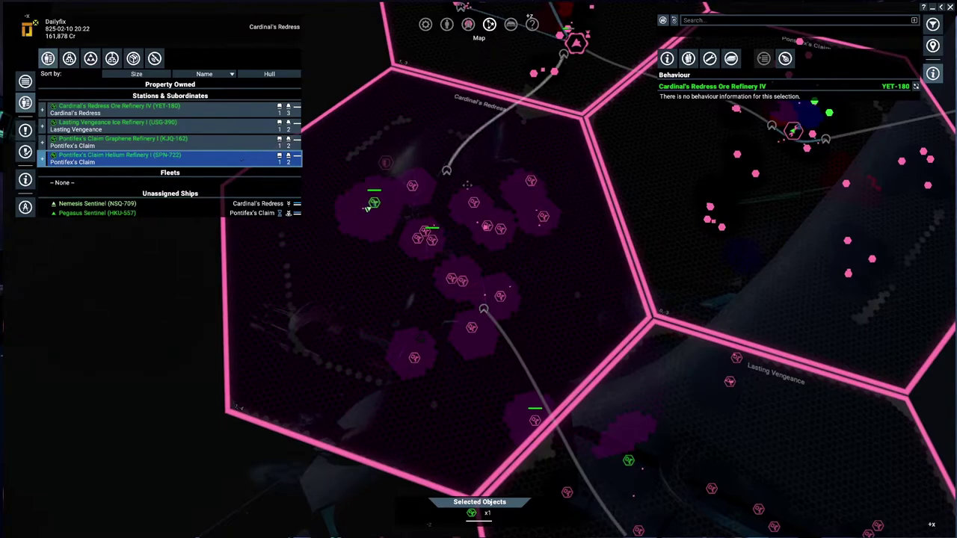
pyautogui.moveTo(368, 207); pyautogui.dragTo(333, 412)
pyautogui.scroll(5, 515, 281)
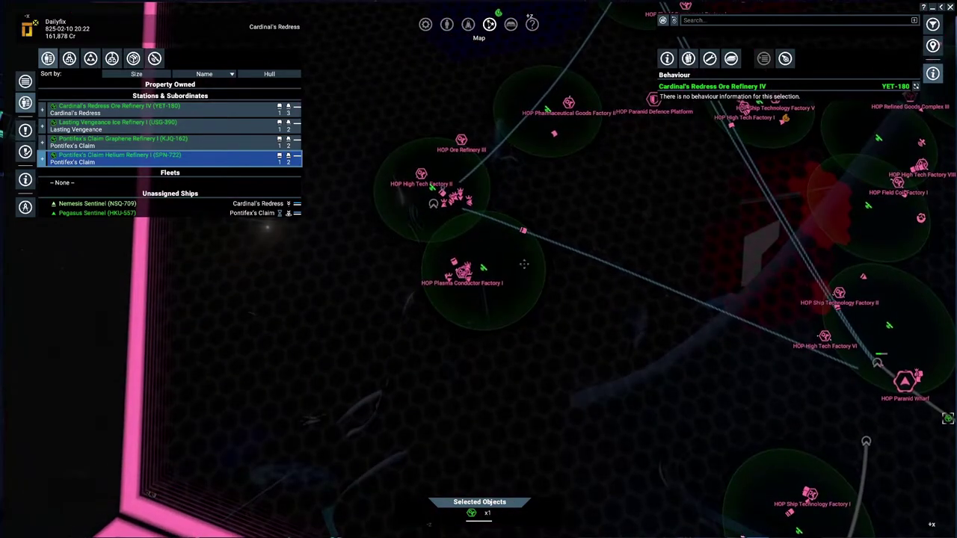
pyautogui.scroll(3, 514, 281)
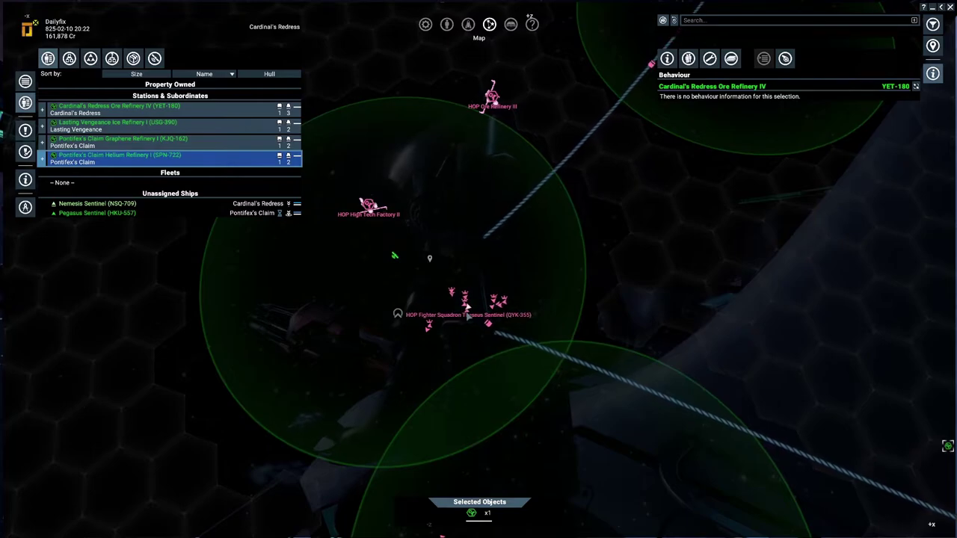
pyautogui.scroll(3, 466, 307)
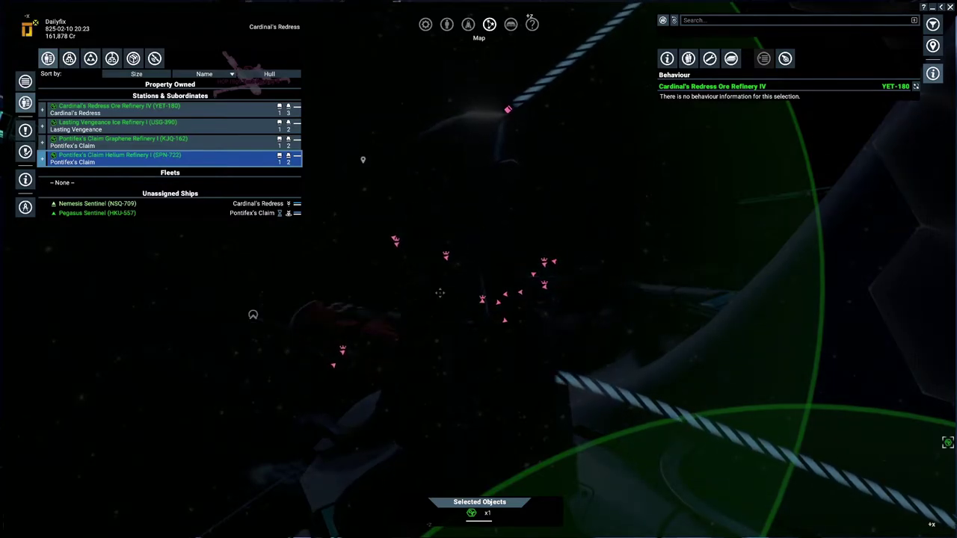
pyautogui.scroll(-5, 439, 292)
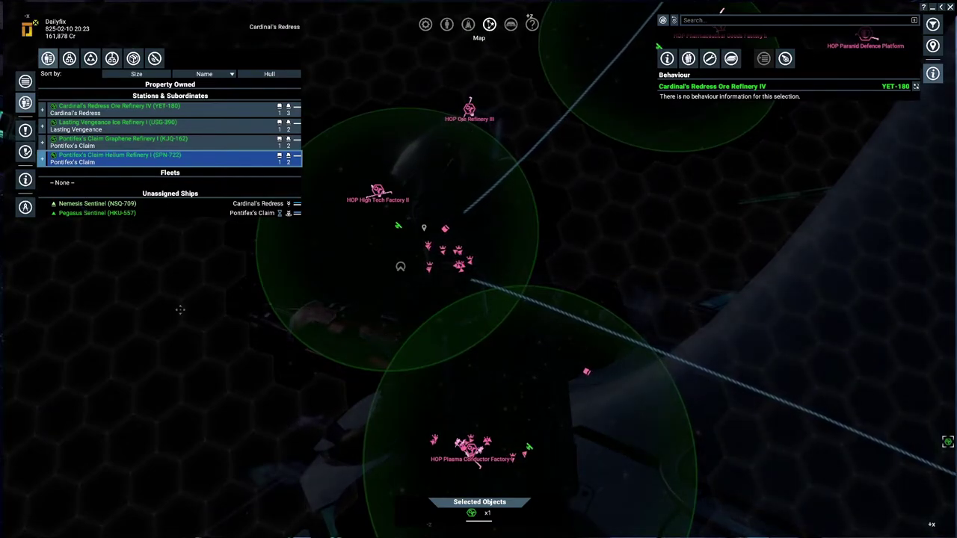
pyautogui.scroll(-5, 491, 325)
pyautogui.moveTo(398, 317); pyautogui.dragTo(449, 336)
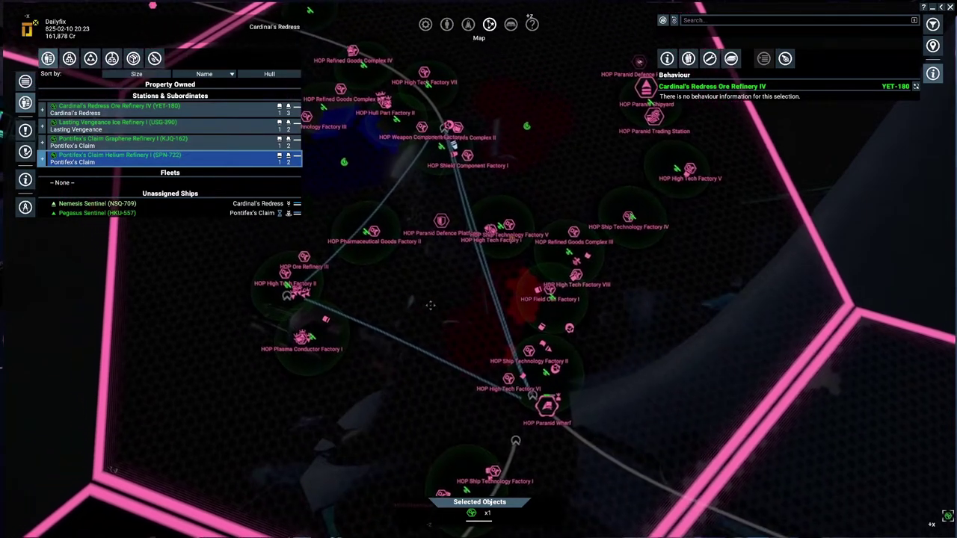
# Step: Check Missions and Mission Offers, then view Defensive Measures and the Promotion to: Servant of the Order briefing
pyautogui.click(24, 130)
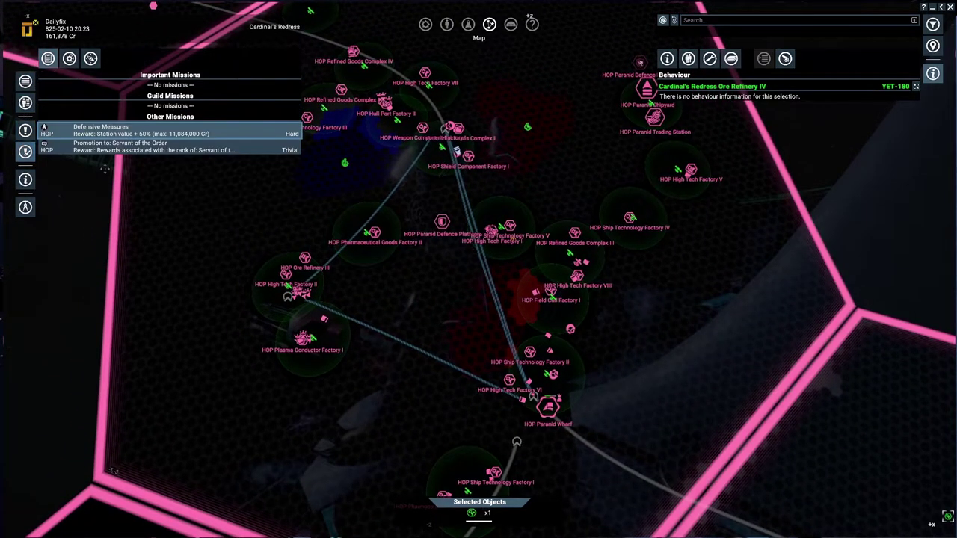
pyautogui.click(25, 130)
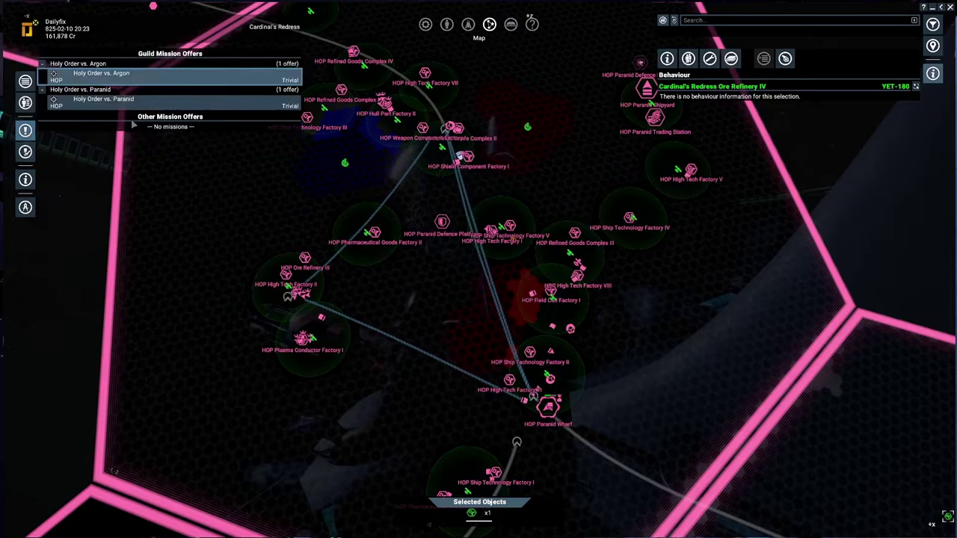
pyautogui.click(24, 152)
pyautogui.click(128, 128)
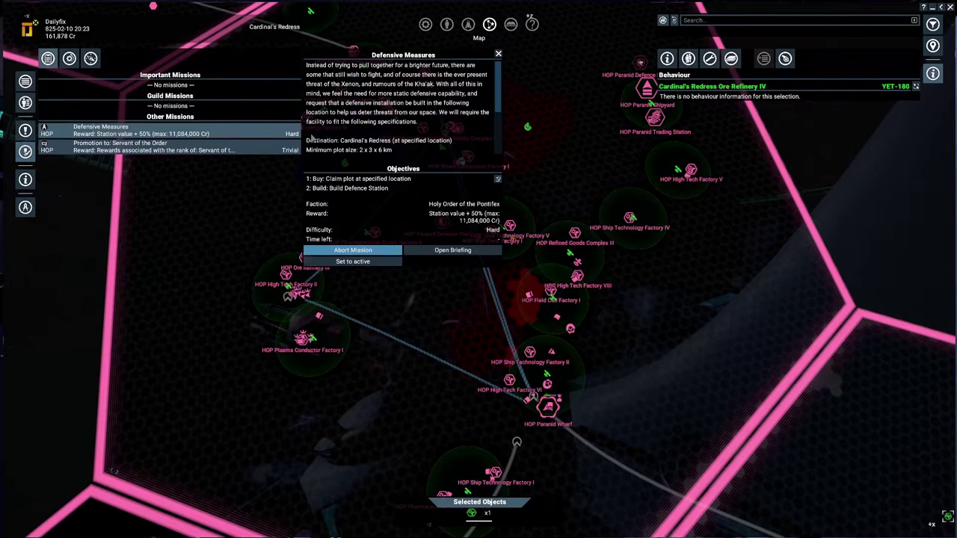
pyautogui.click(106, 150)
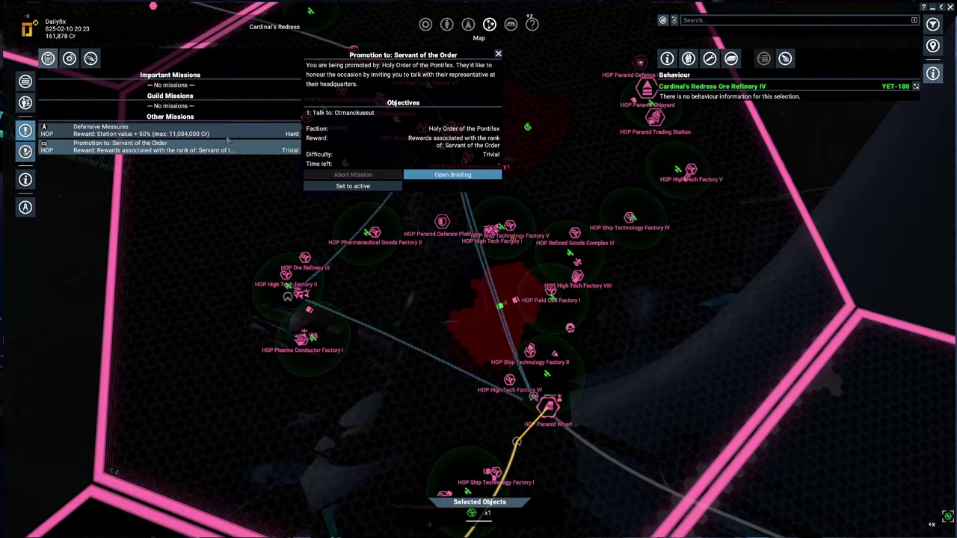
# Step: Review the Holy Order of the Pontifex's standing and Basic Module Licence, then return to the map
pyautogui.press('i')
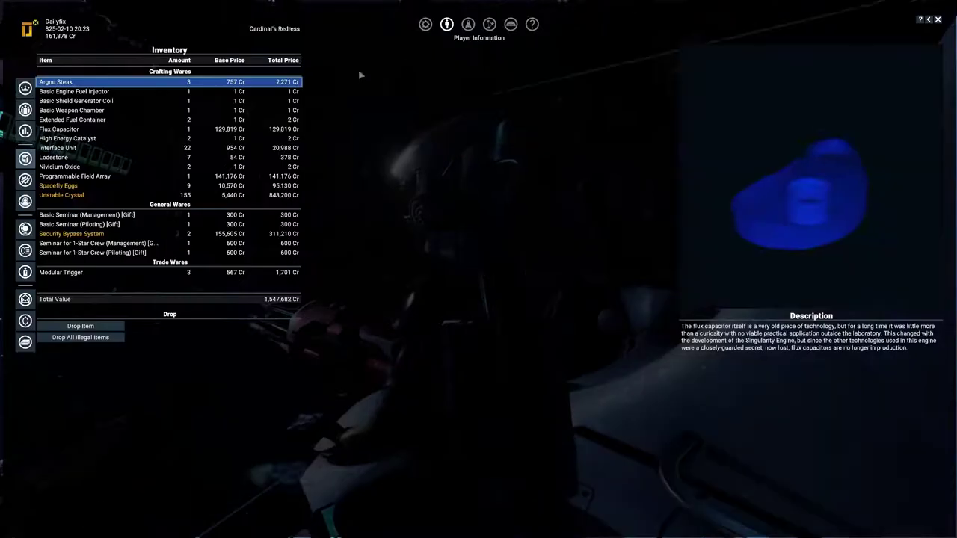
pyautogui.click(25, 110)
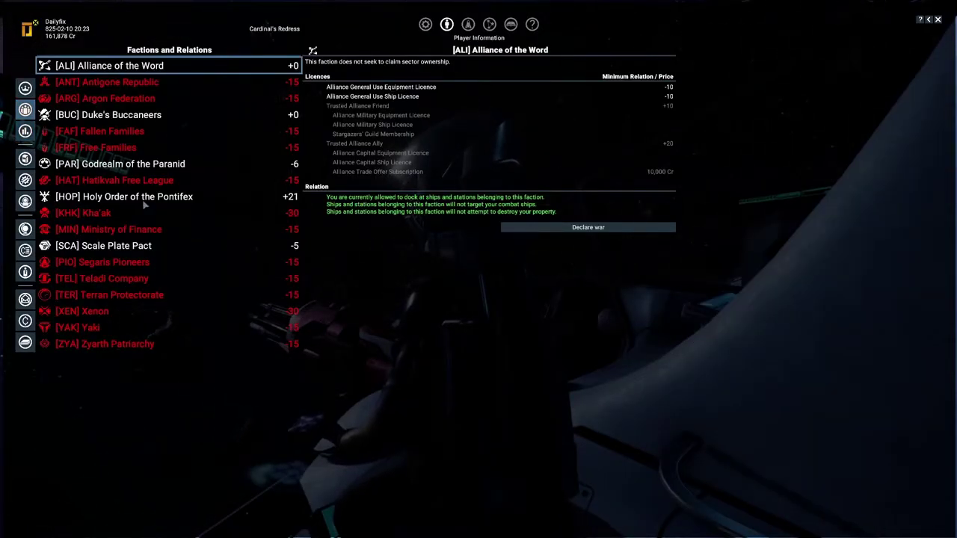
pyautogui.click(145, 200)
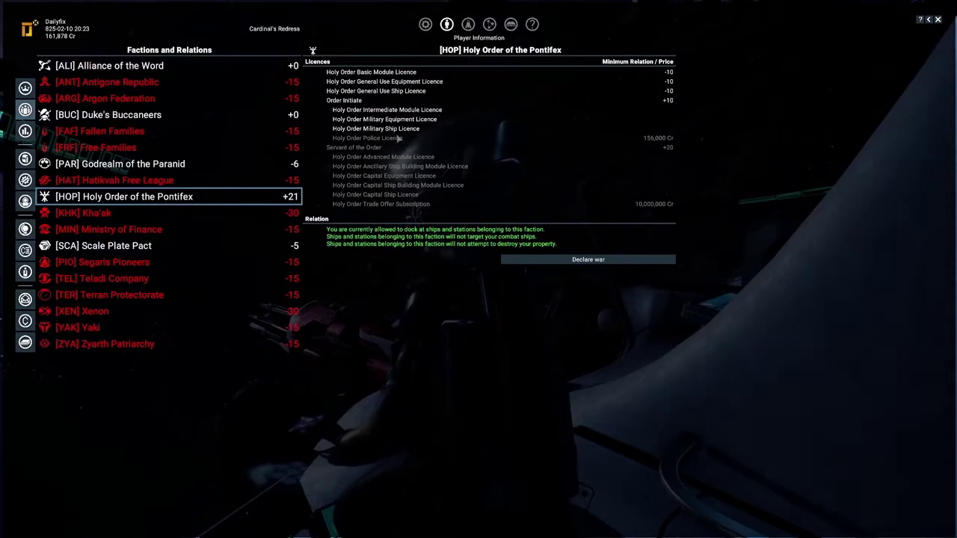
pyautogui.click(367, 75)
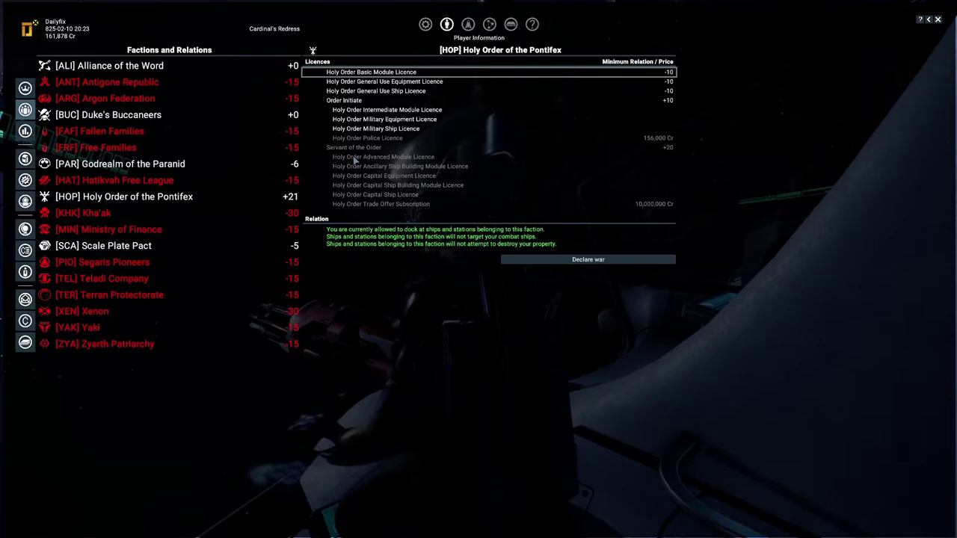
pyautogui.press('m')
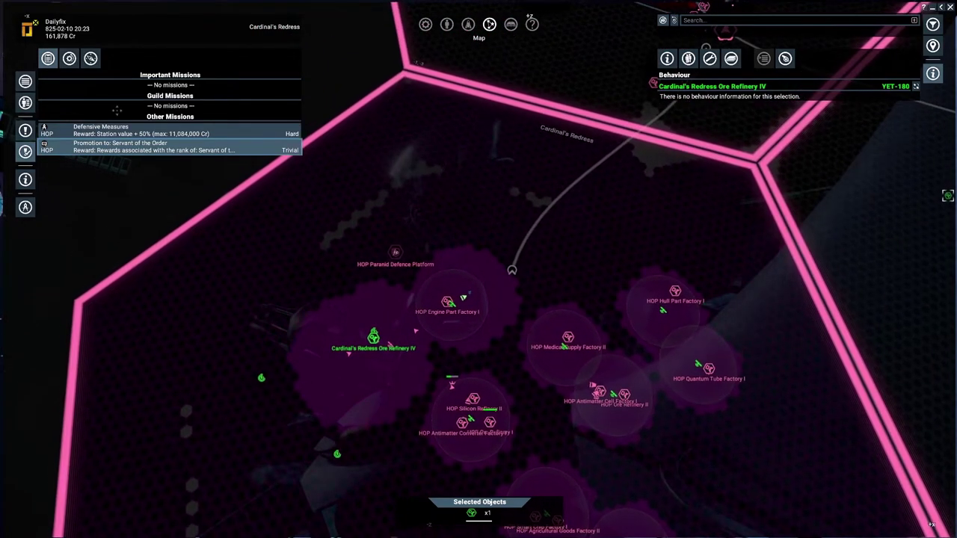
# Step: Show the Property Owned list, then tilt and pan the map around Cardinal's Redress's neighbouring sectors
pyautogui.click(26, 102)
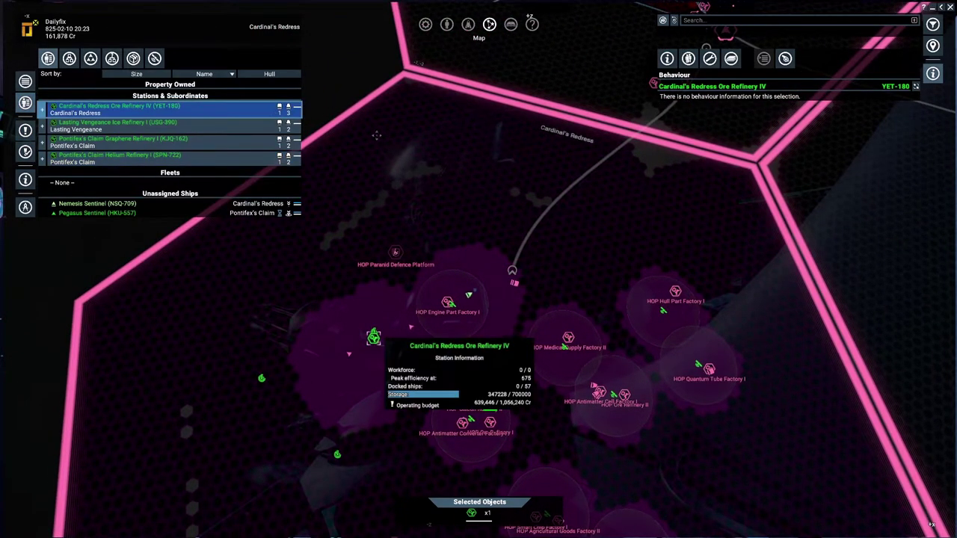
pyautogui.scroll(3, 394, 337)
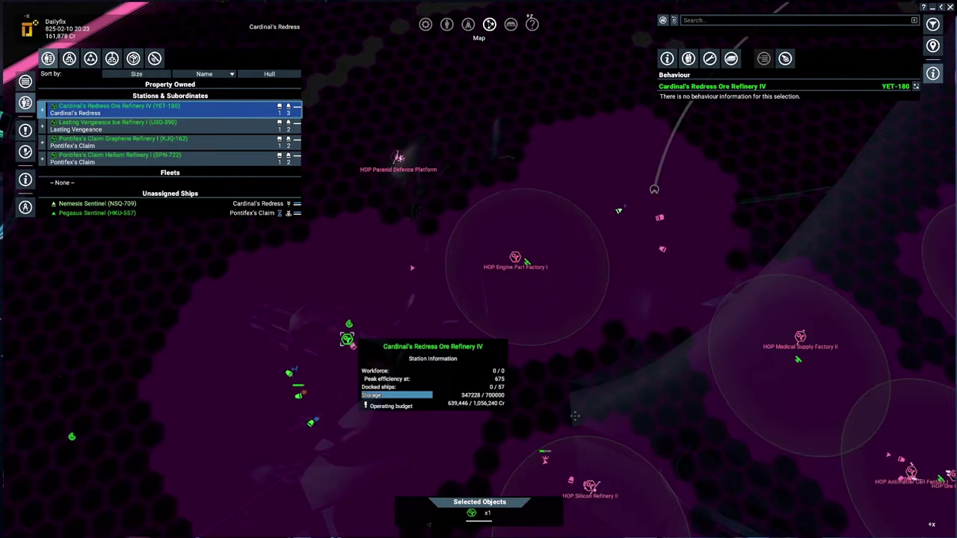
pyautogui.scroll(-3, 576, 416)
pyautogui.moveTo(575, 417); pyautogui.dragTo(493, 155)
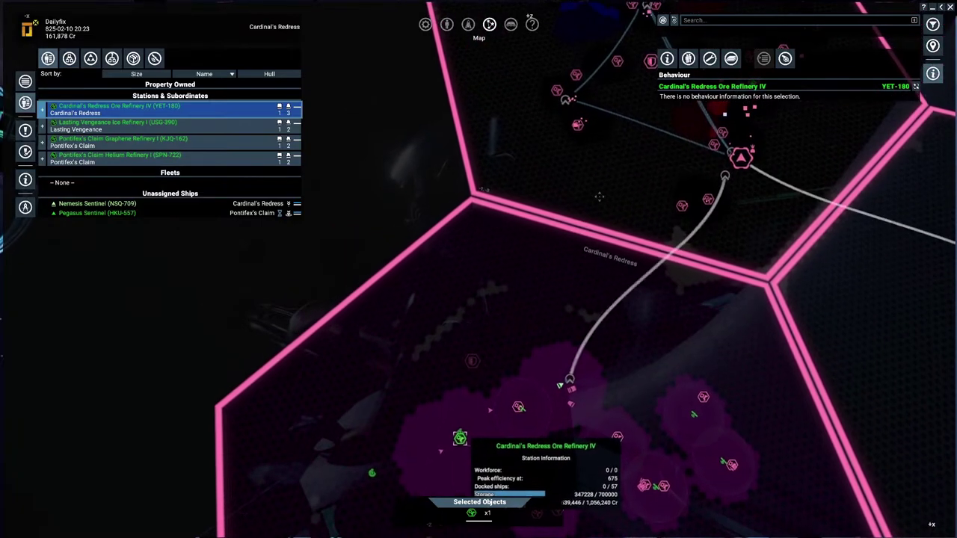
pyautogui.scroll(-5, 730, 363)
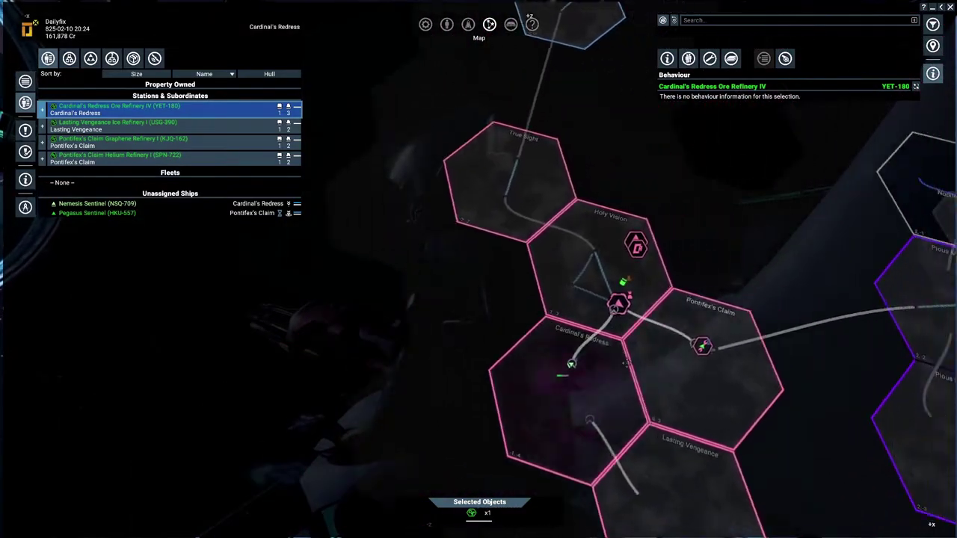
pyautogui.moveTo(730, 363); pyautogui.dragTo(593, 389)
pyautogui.scroll(5, 593, 389)
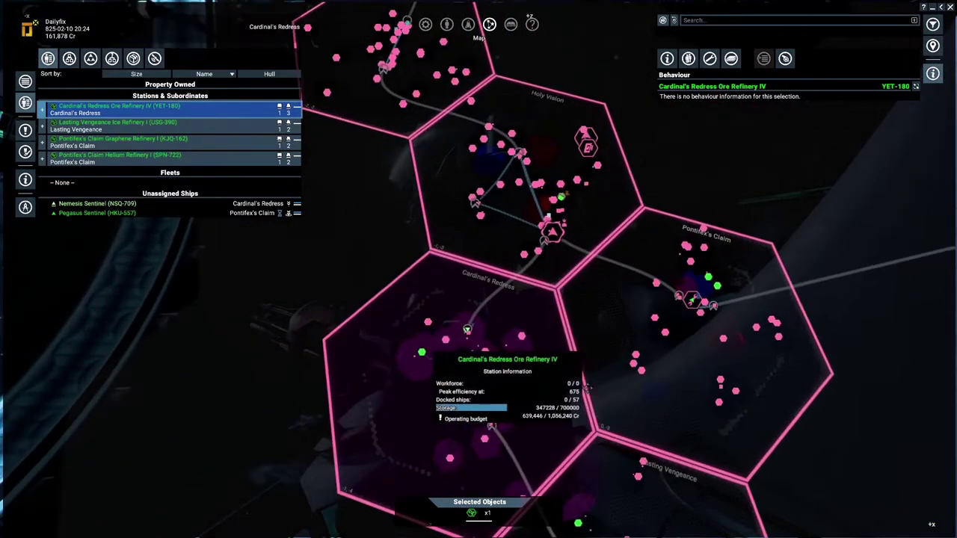
pyautogui.scroll(3, 572, 315)
pyautogui.scroll(3, 571, 315)
pyautogui.scroll(3, 513, 278)
pyautogui.scroll(3, 471, 66)
pyautogui.scroll(2, 499, 149)
pyautogui.scroll(-2, 499, 149)
pyautogui.scroll(-3, 499, 149)
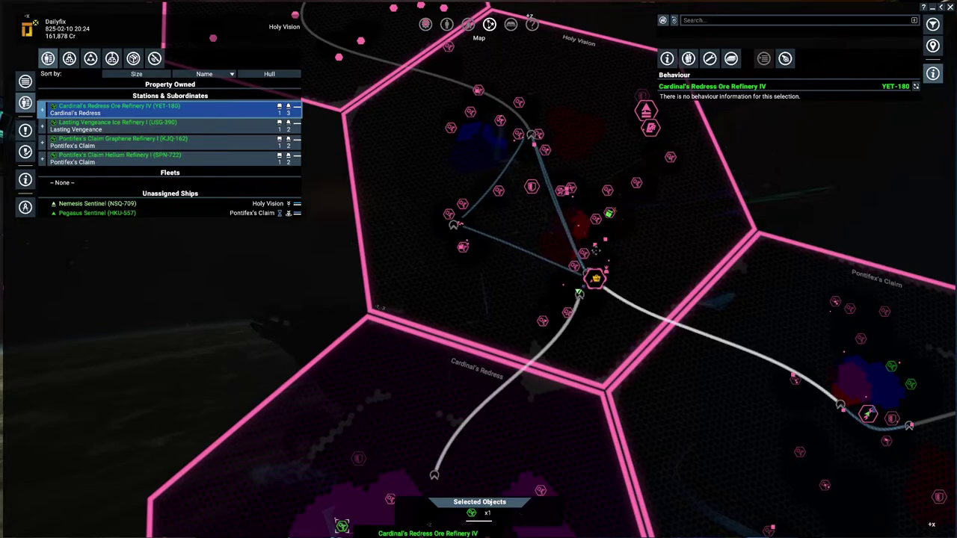
pyautogui.scroll(-3, 602, 350)
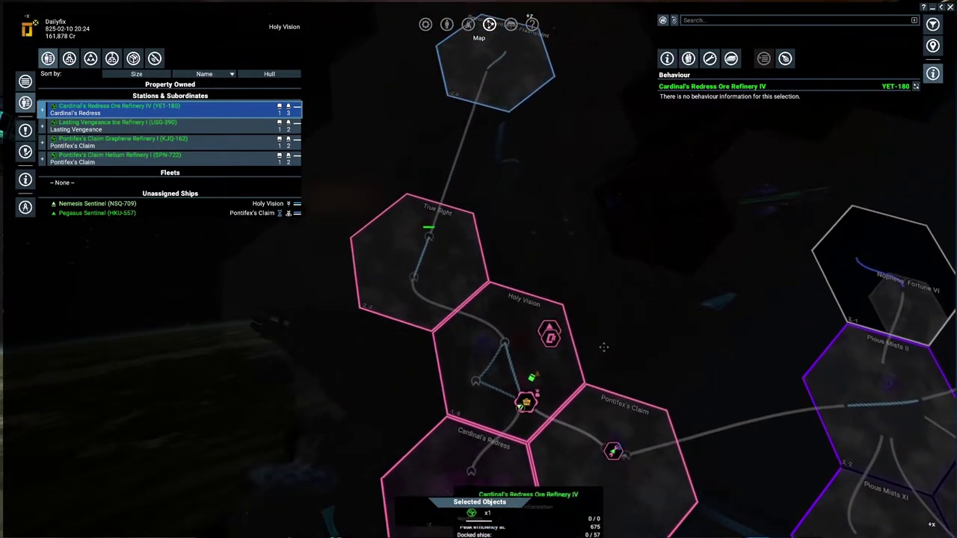
pyautogui.scroll(2, 575, 322)
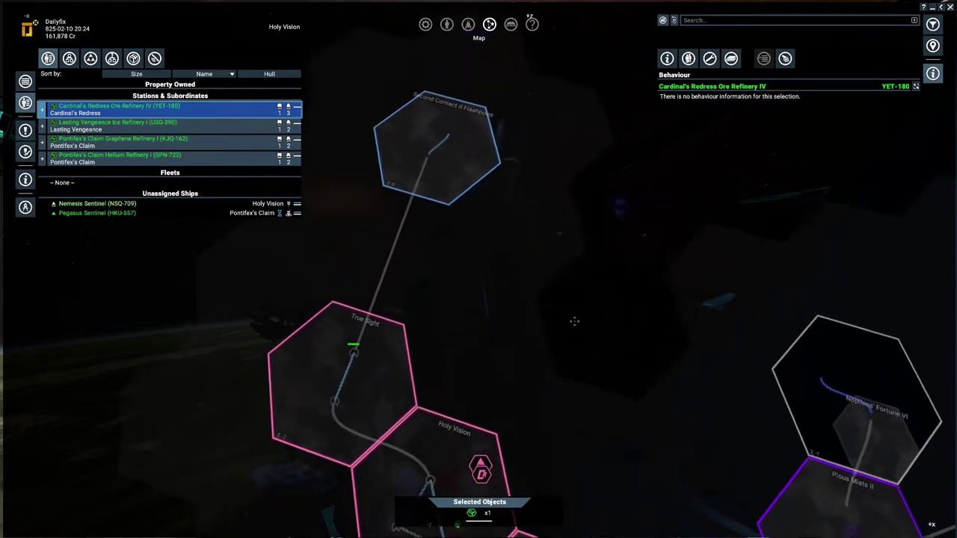
pyautogui.scroll(-2, 575, 322)
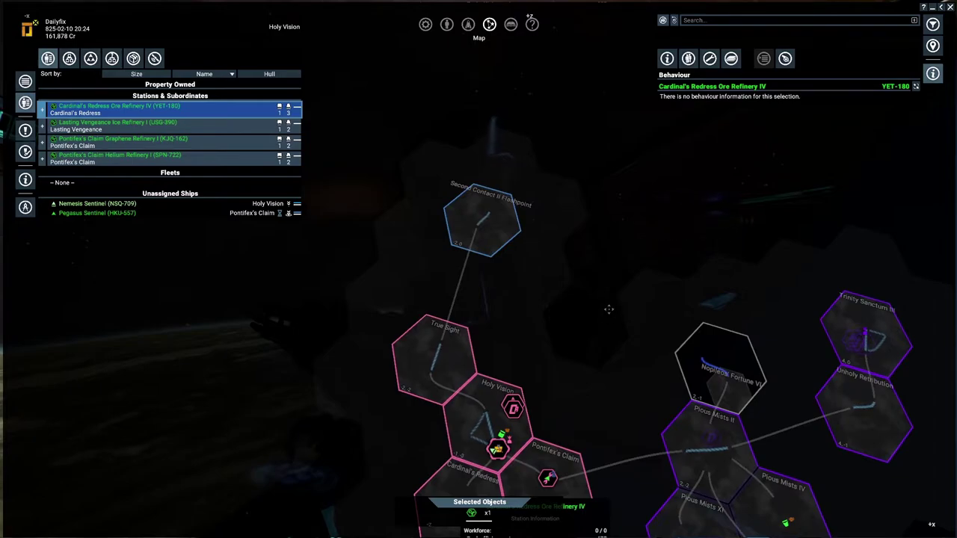
pyautogui.scroll(2, 597, 324)
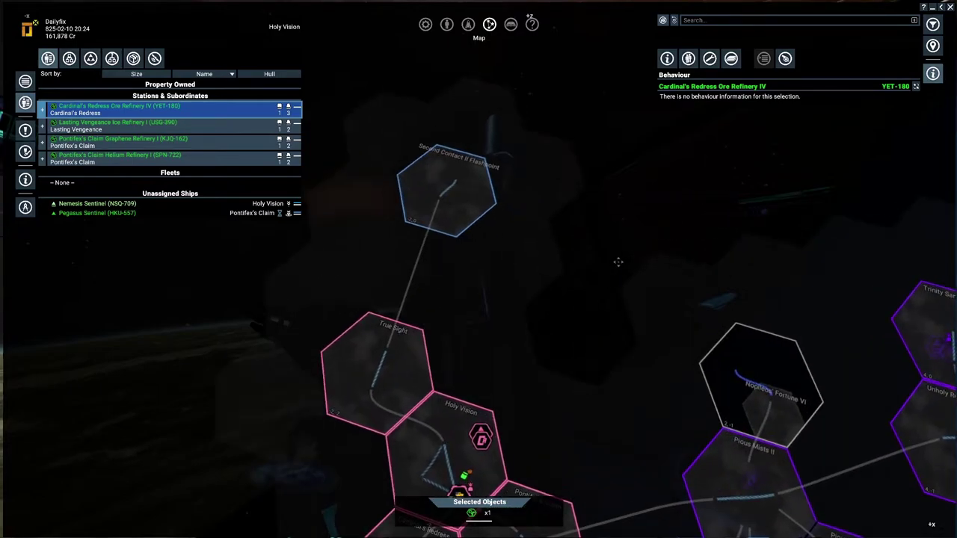
pyautogui.scroll(-2, 618, 262)
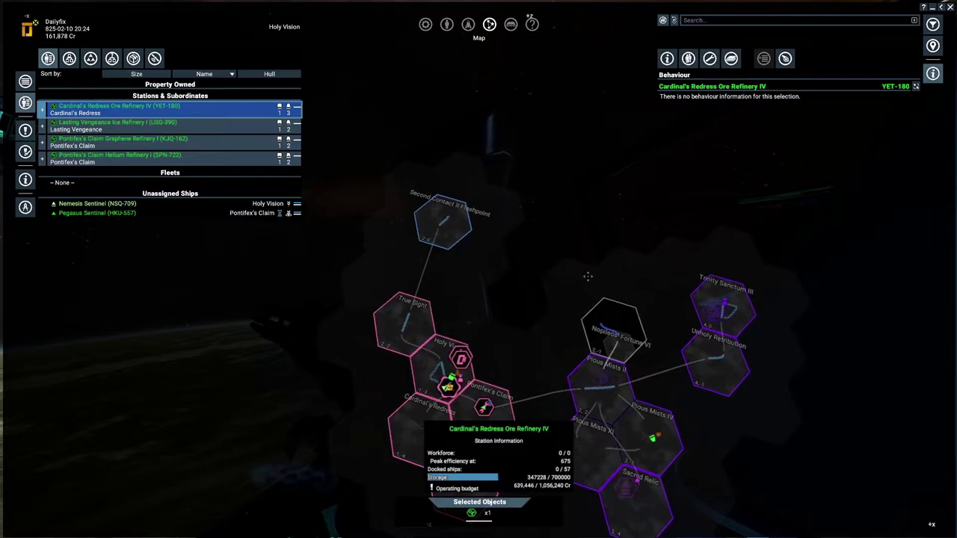
pyautogui.moveTo(538, 327); pyautogui.dragTo(643, 199)
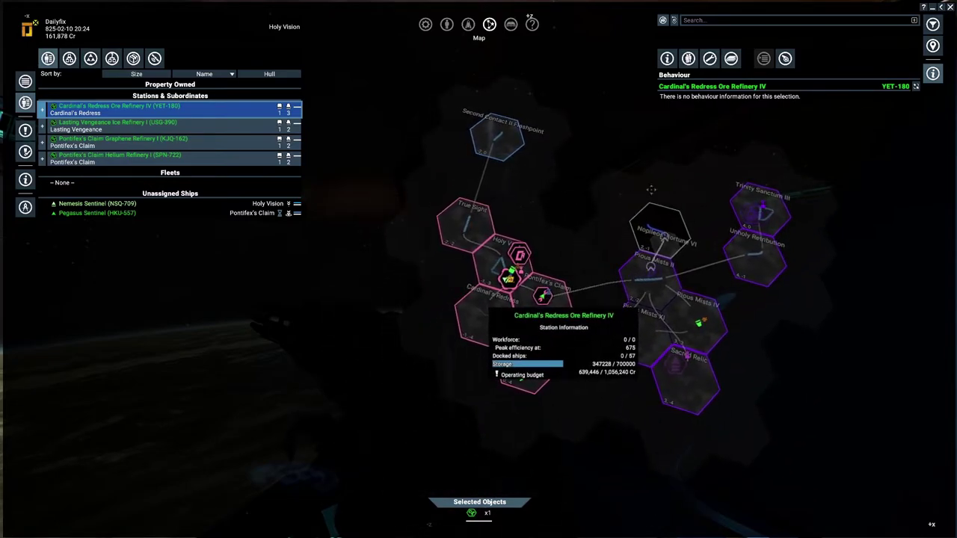
pyautogui.press('d')
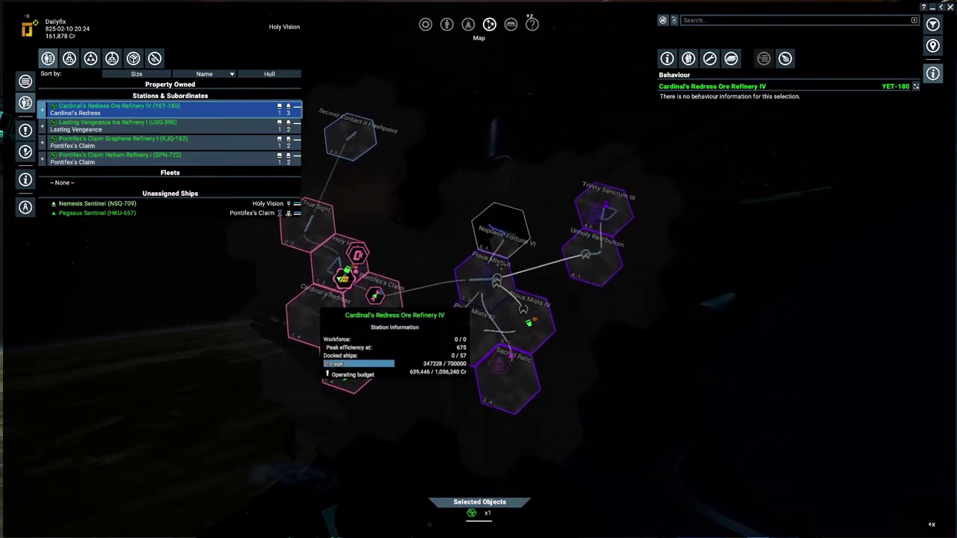
pyautogui.press('a')
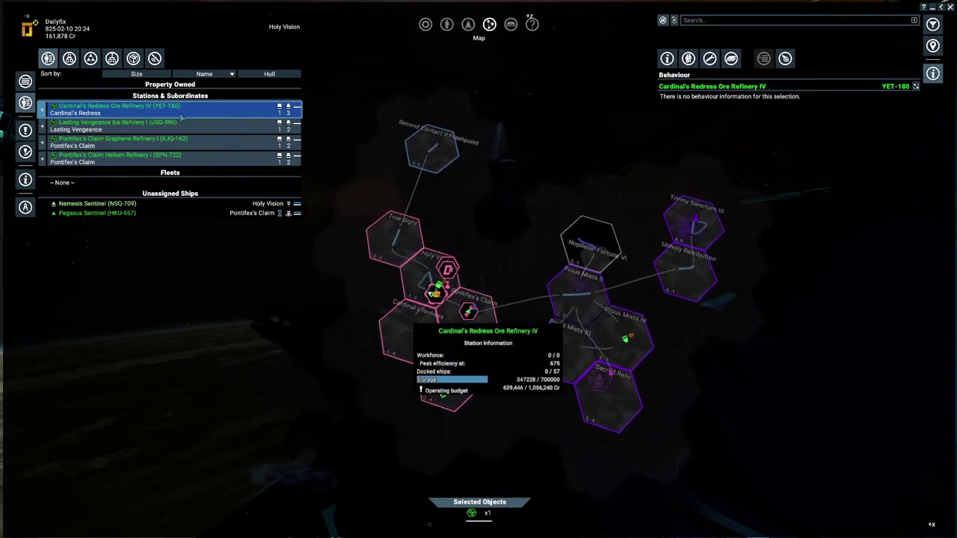
pyautogui.click(667, 58)
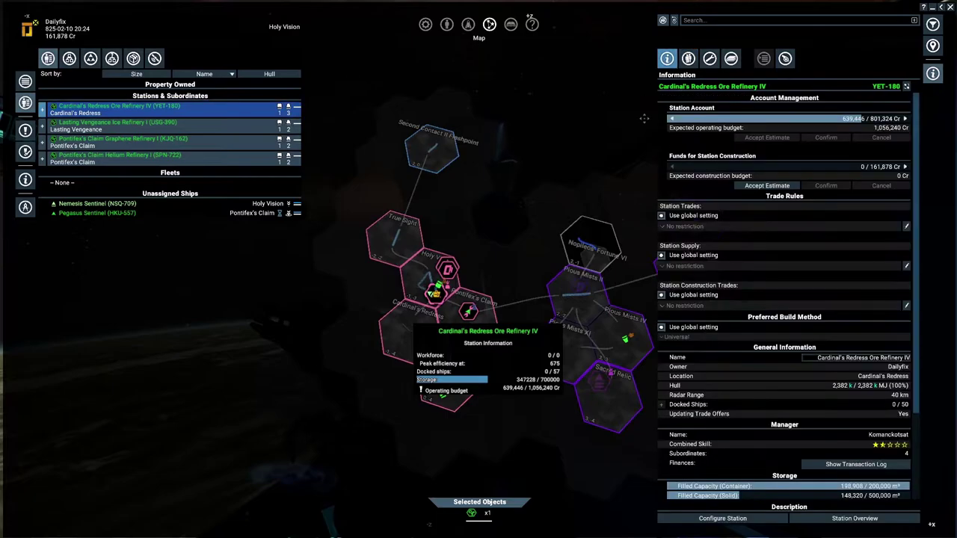
pyautogui.click(238, 125)
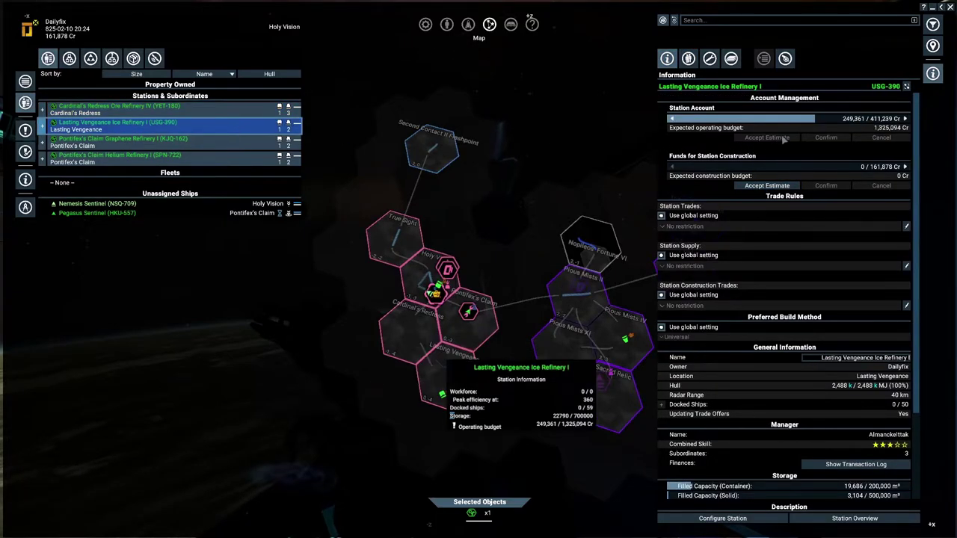
pyautogui.click(229, 145)
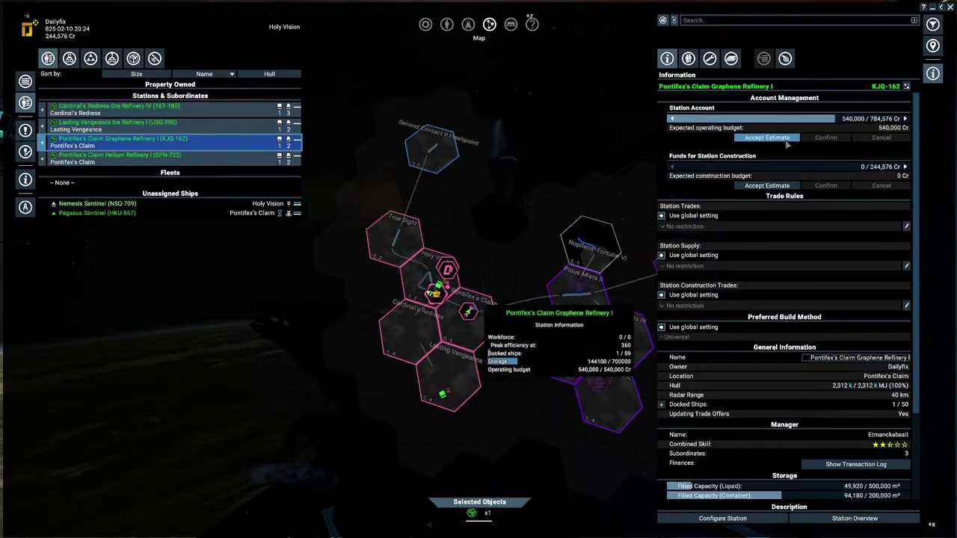
pyautogui.click(190, 160)
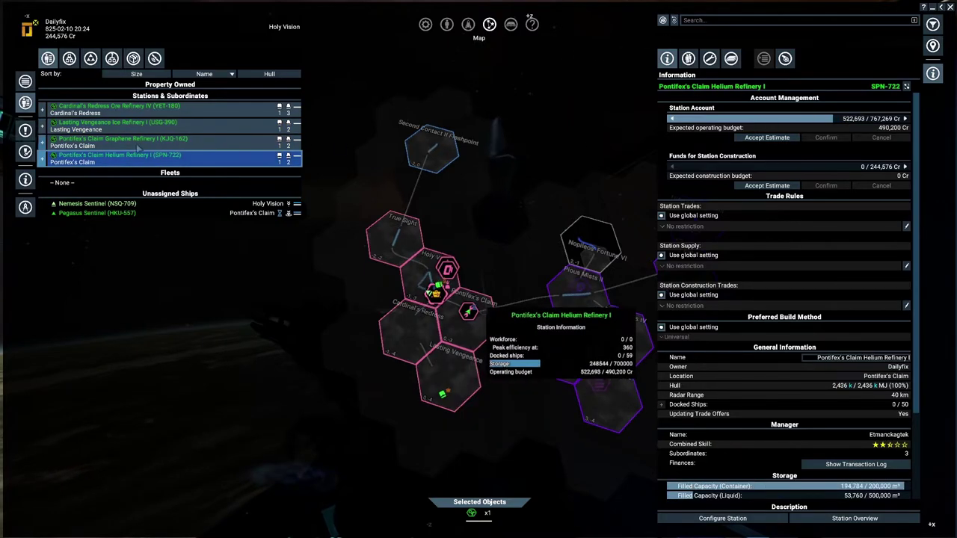
pyautogui.click(834, 121)
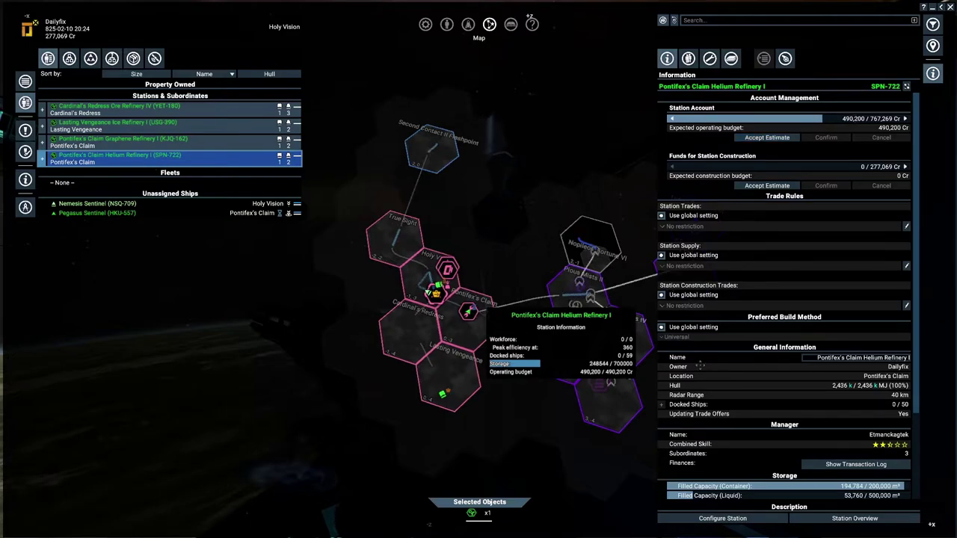
pyautogui.scroll(-3, 892, 440)
pyautogui.scroll(2, 879, 445)
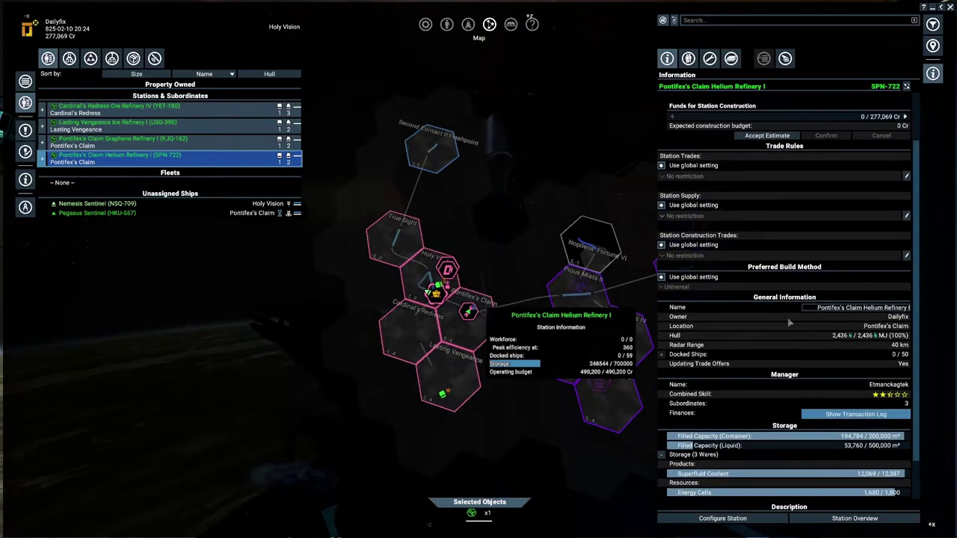
pyautogui.scroll(1, 878, 445)
pyautogui.click(214, 125)
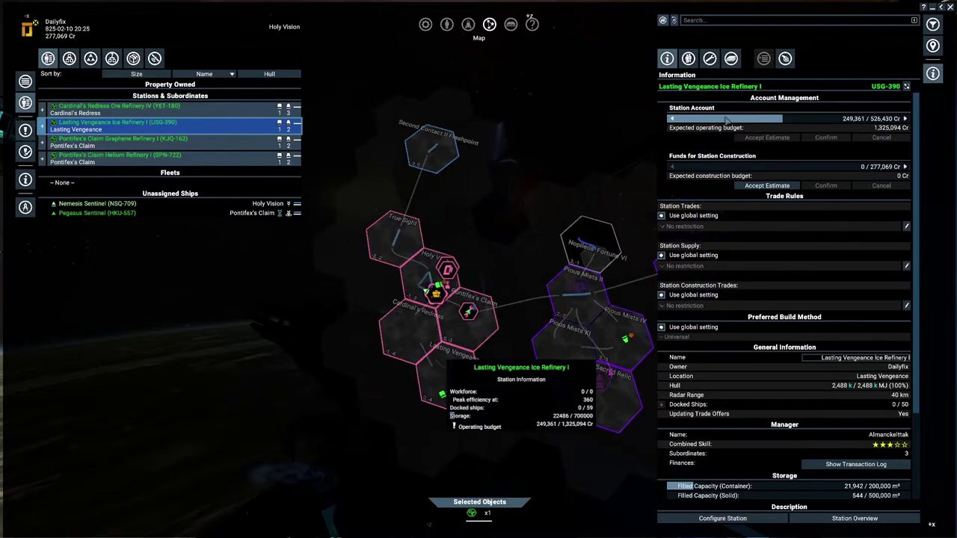
# Step: Switch the Lasting Vengeance Ice Refinery's ice storage to a manual 9,600 allocation
pyautogui.click(855, 518)
pyautogui.click(322, 71)
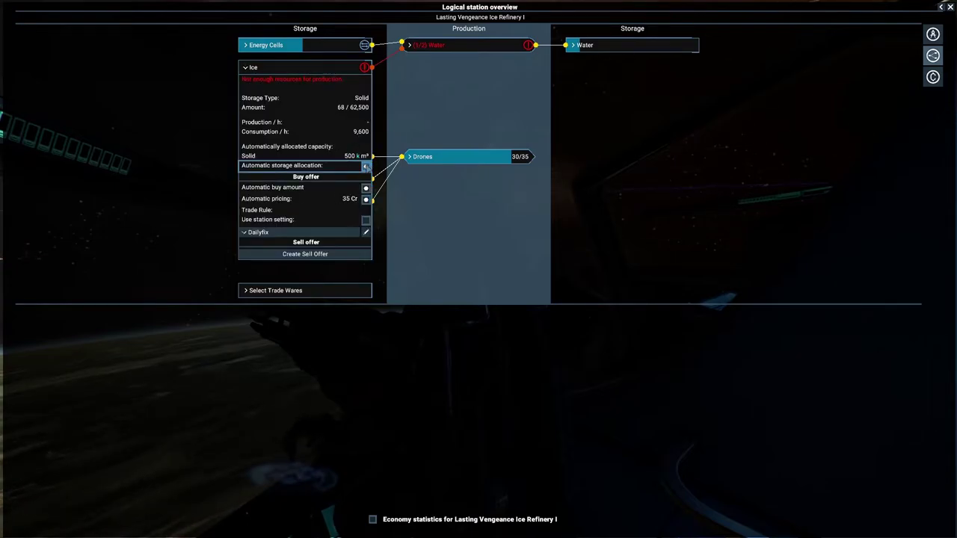
pyautogui.click(366, 166)
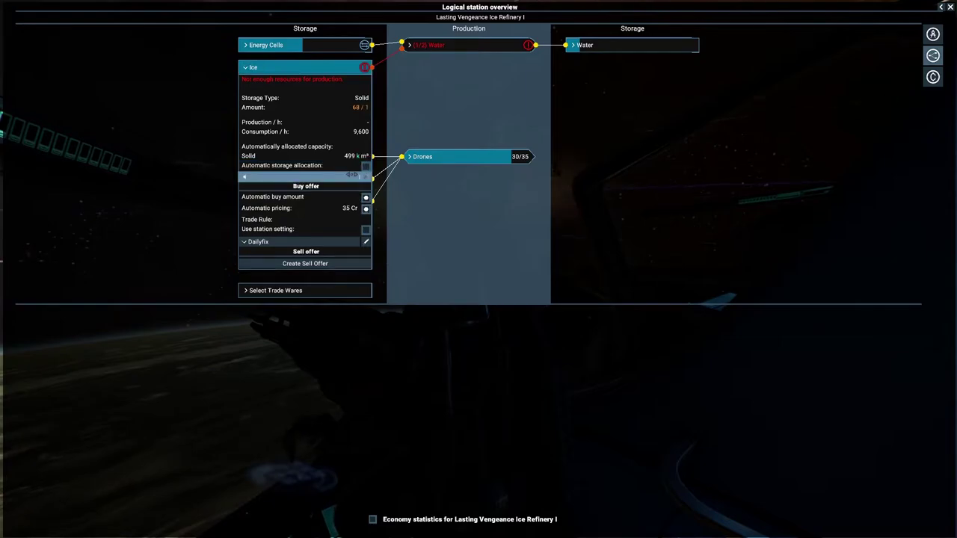
pyautogui.click(351, 175)
pyautogui.click(327, 70)
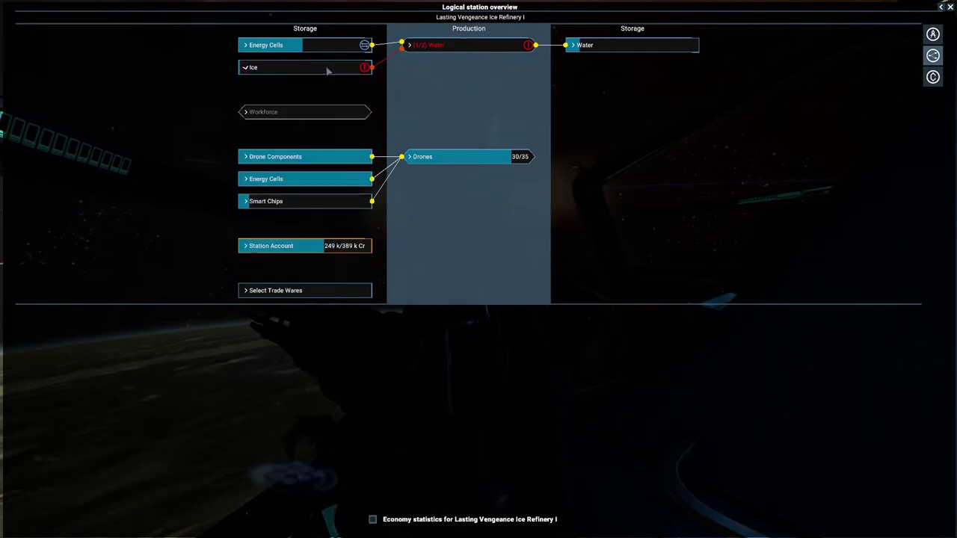
# Step: Fund the station account to the 389,094 Cr estimate, glance at energy cells, and close the overview
pyautogui.click(345, 251)
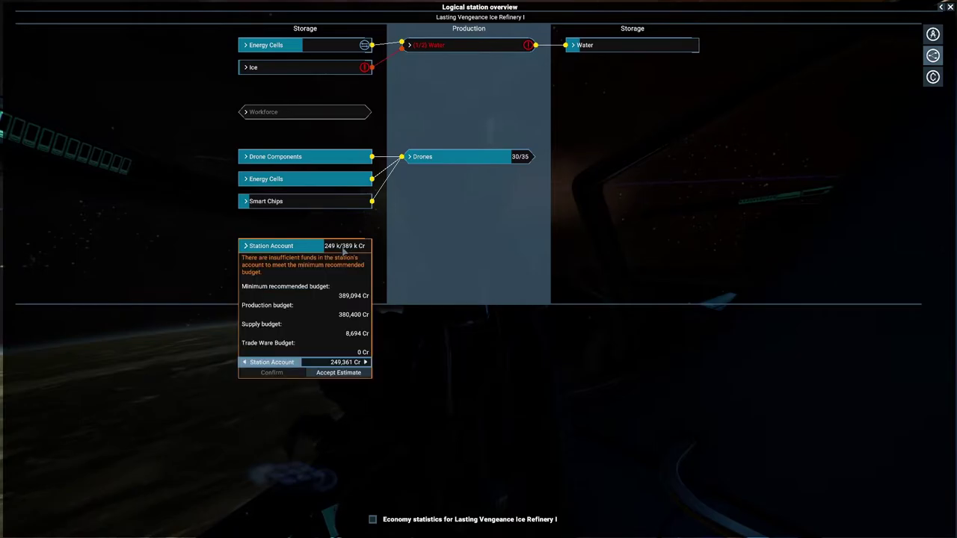
pyautogui.click(343, 372)
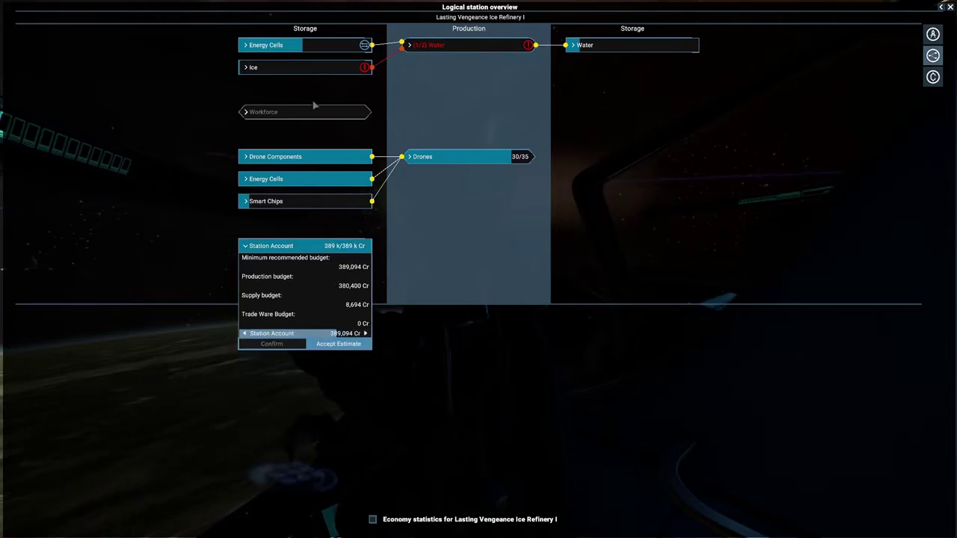
pyautogui.click(337, 52)
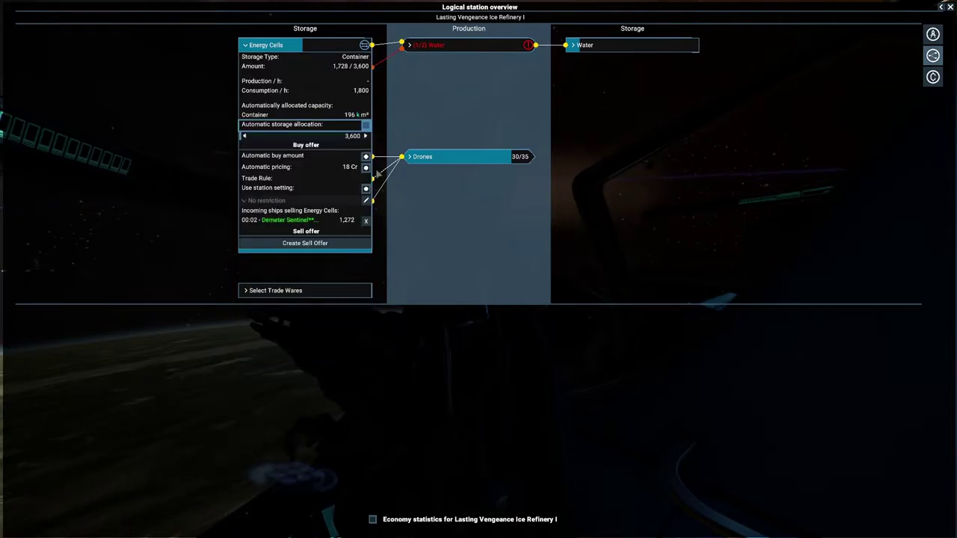
pyautogui.click(636, 127)
pyautogui.click(943, 7)
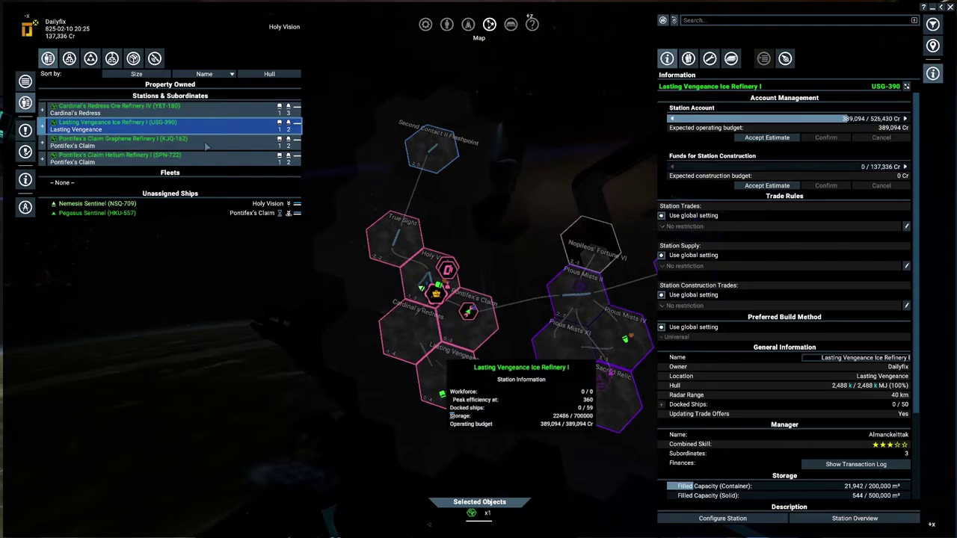
# Step: Check the Pontifex's Claim Graphene Refinery's methane storage, then select Cardinal's Redress Ore Refinery IV
pyautogui.click(112, 142)
pyautogui.scroll(-3, 809, 474)
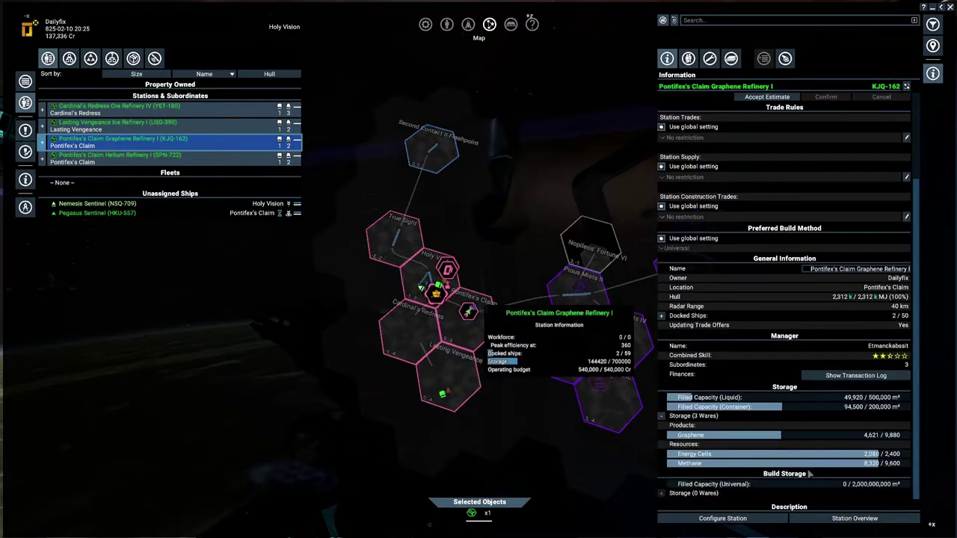
pyautogui.click(855, 518)
pyautogui.click(307, 68)
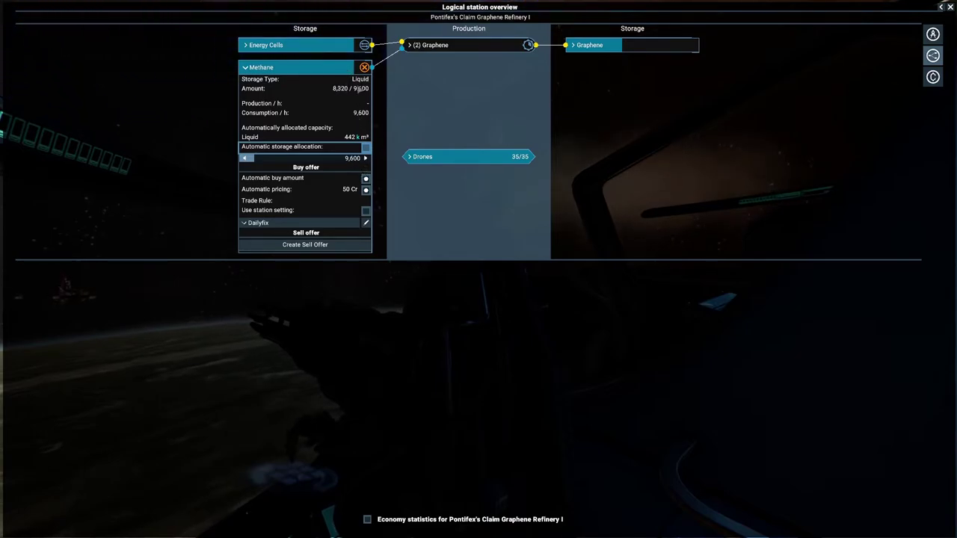
pyautogui.click(352, 67)
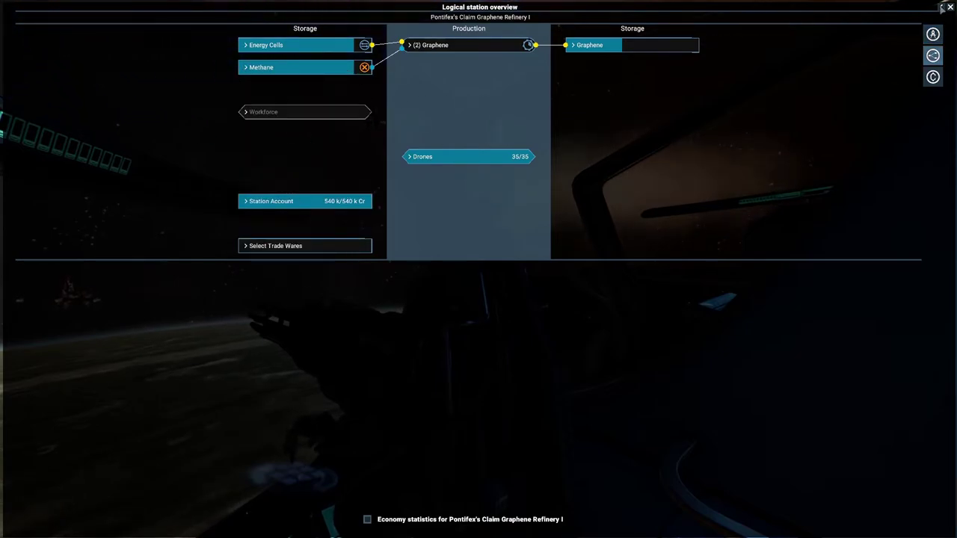
pyautogui.click(942, 7)
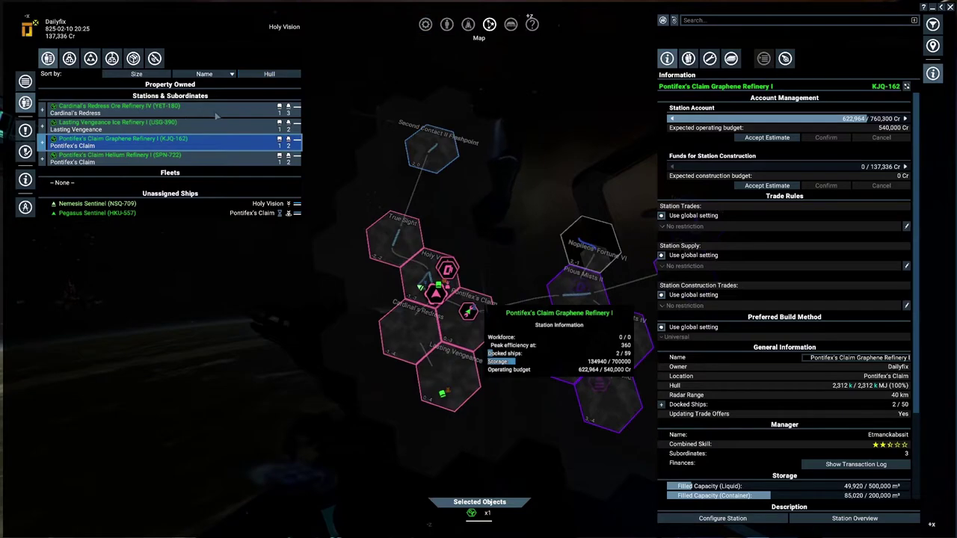
pyautogui.click(112, 109)
# Step: Open Ore Refinery IV's station overview and review its ore, energy cell and refined metals entries
pyautogui.click(872, 519)
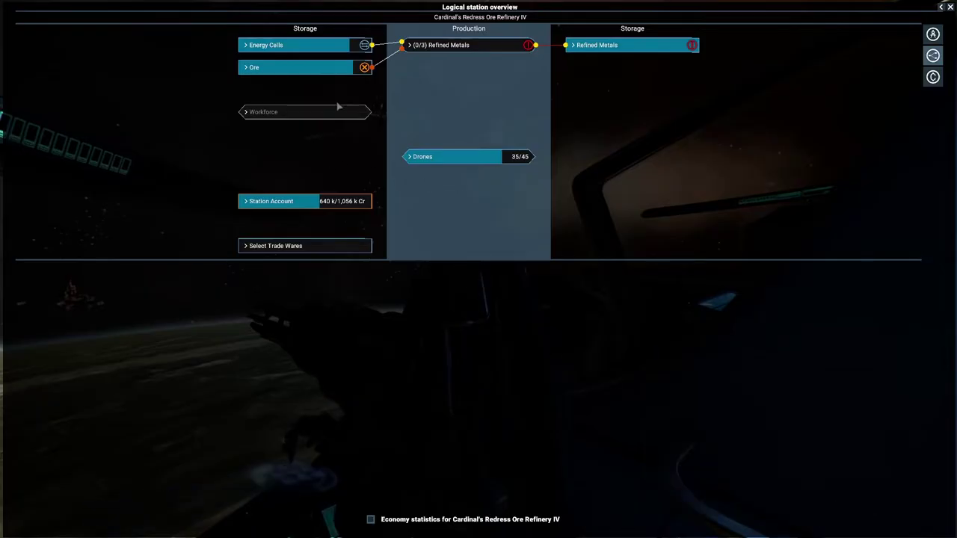
pyautogui.click(313, 71)
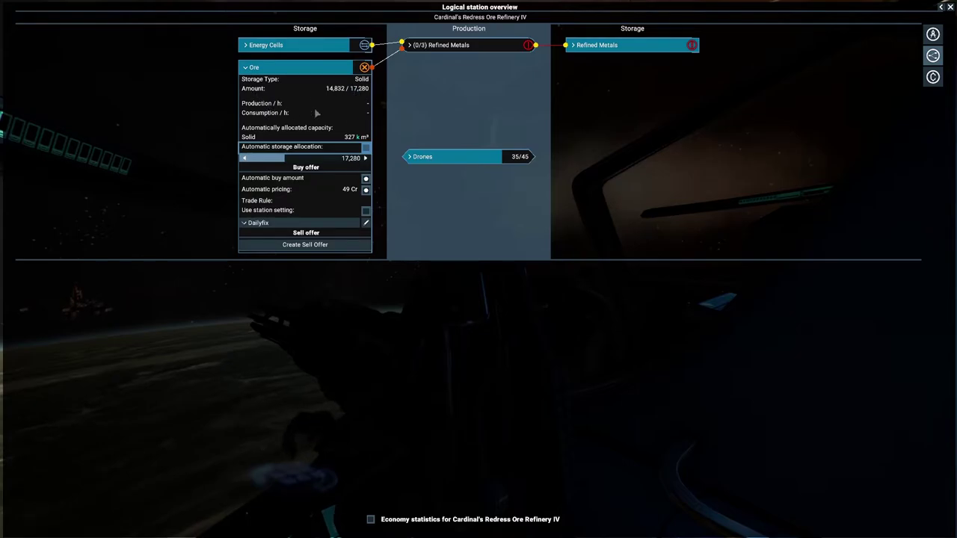
pyautogui.click(465, 46)
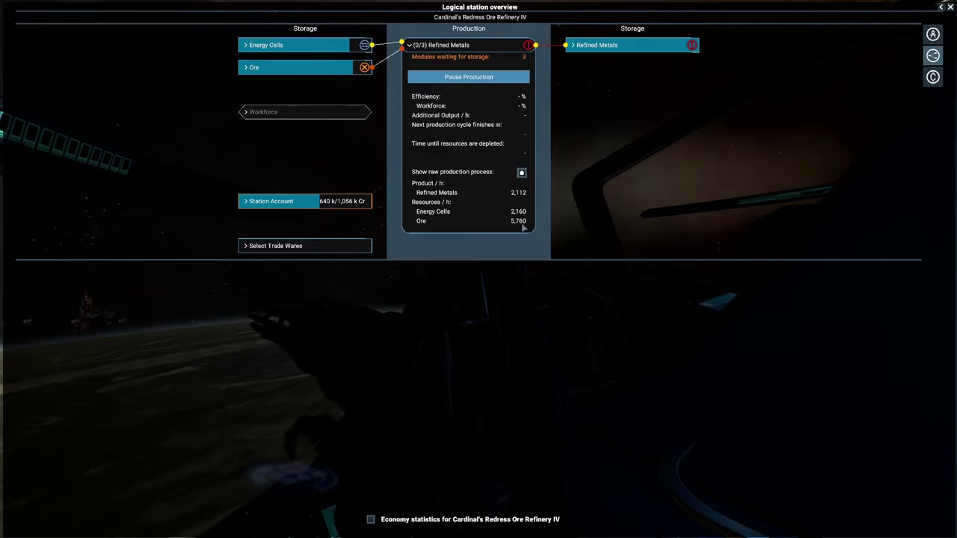
pyautogui.click(280, 45)
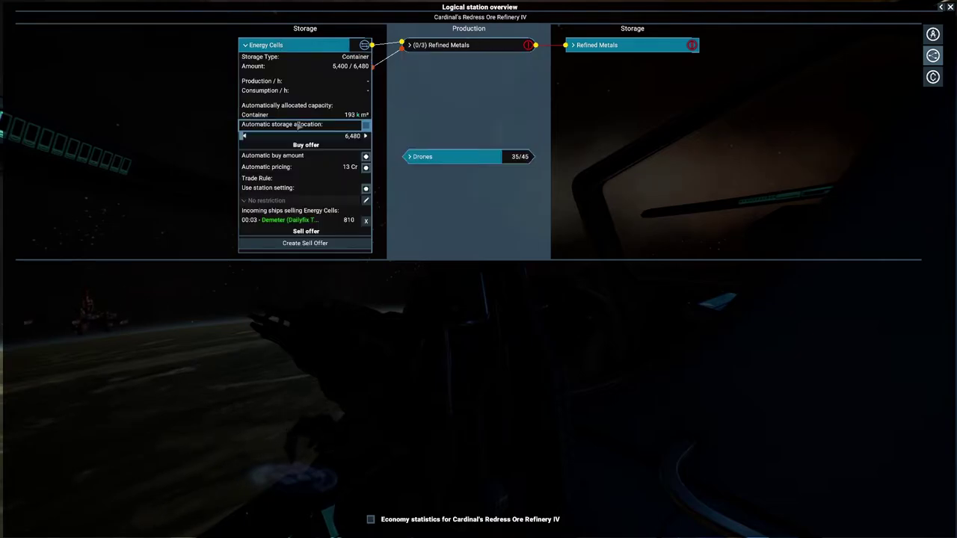
pyautogui.click(279, 45)
pyautogui.click(272, 67)
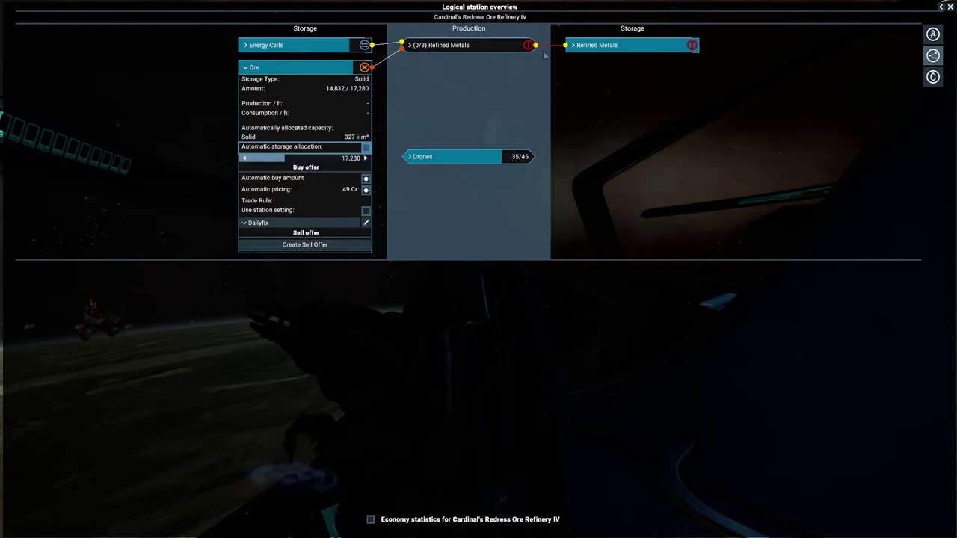
# Step: Switch refined metals storage to manual at the 14,284 maximum and close the overview
pyautogui.click(618, 47)
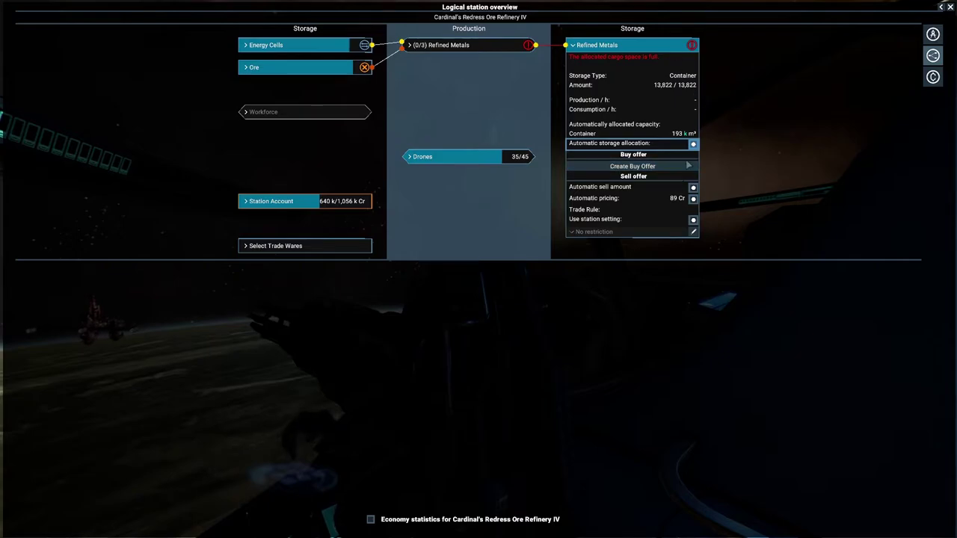
pyautogui.click(693, 143)
pyautogui.moveTo(640, 156); pyautogui.dragTo(718, 154)
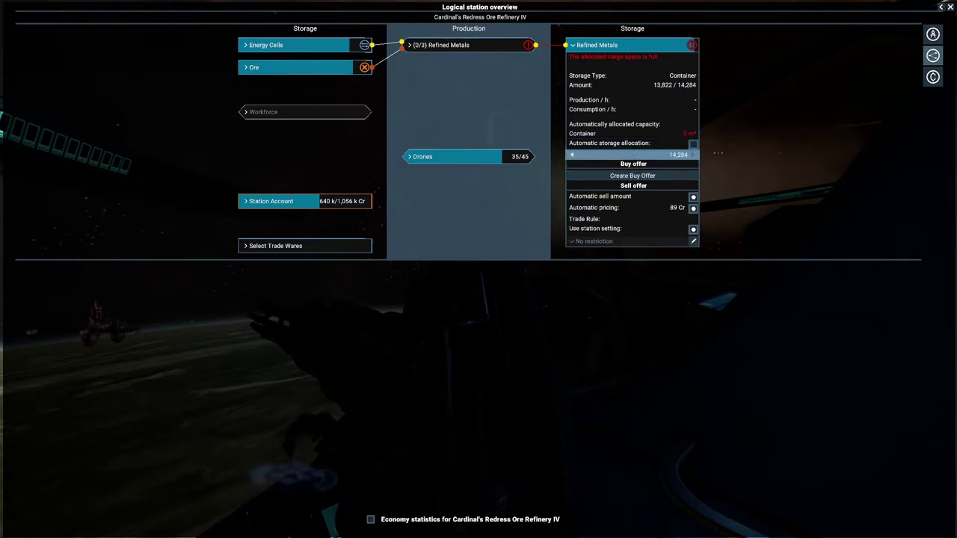
pyautogui.click(764, 106)
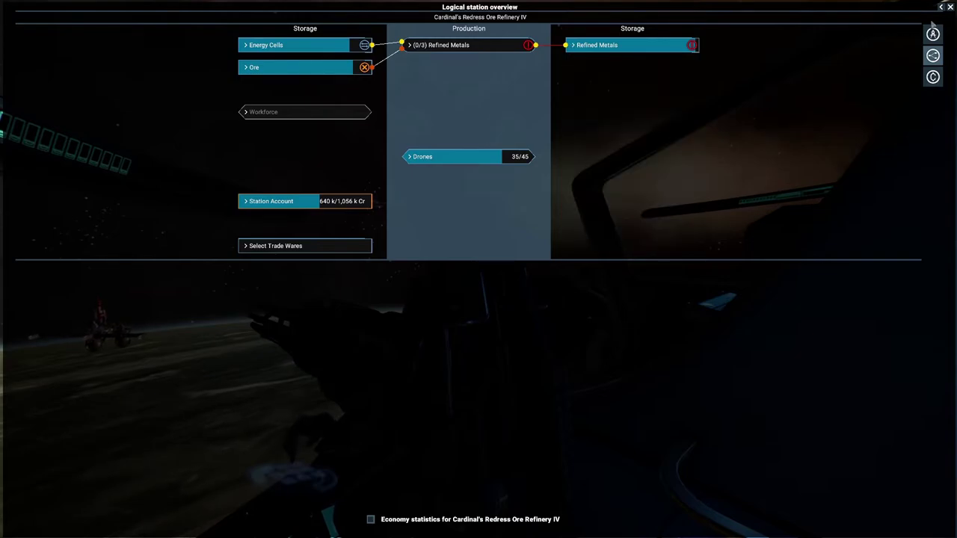
pyautogui.click(689, 45)
pyautogui.click(941, 7)
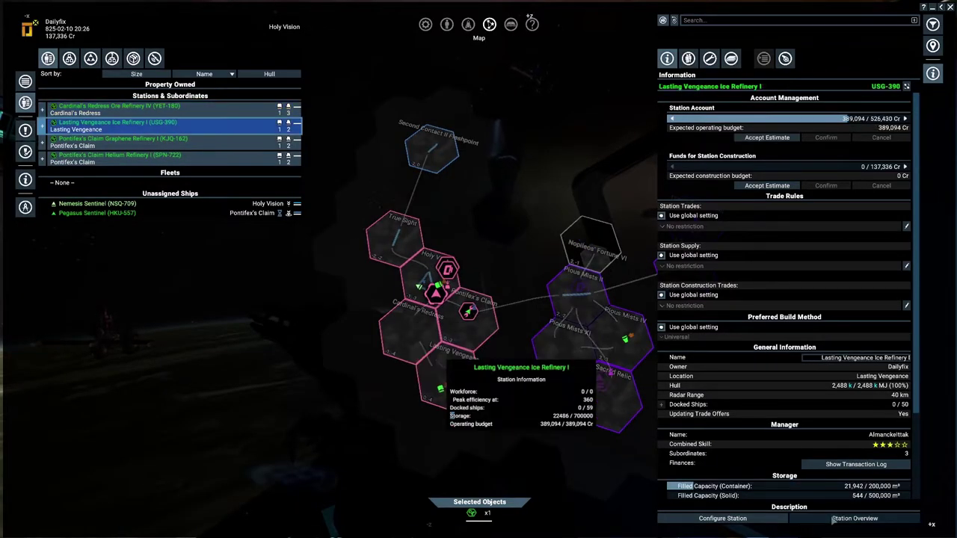
# Step: Turn off automatic storage allocation for the Ice Refinery's water storage
pyautogui.click(855, 519)
pyautogui.click(632, 45)
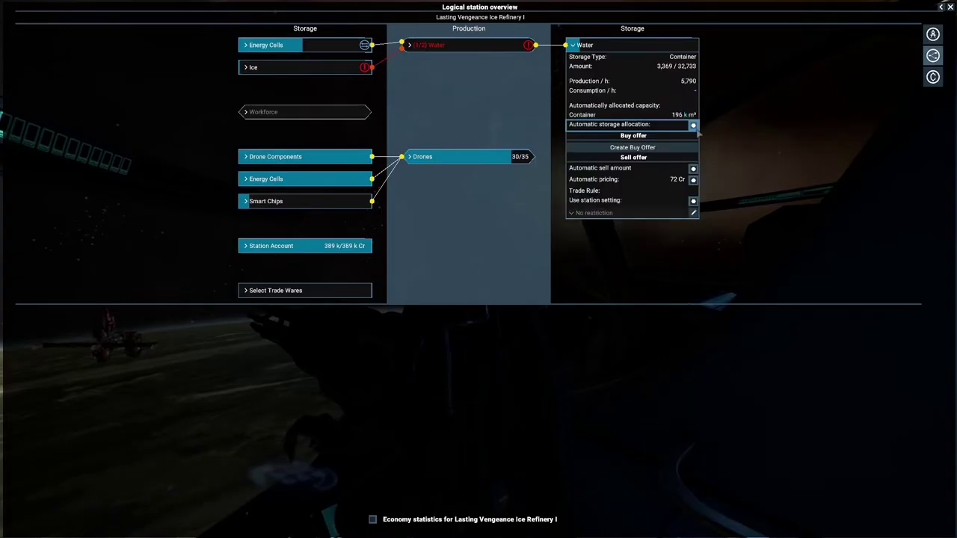
pyautogui.click(693, 125)
pyautogui.click(797, 163)
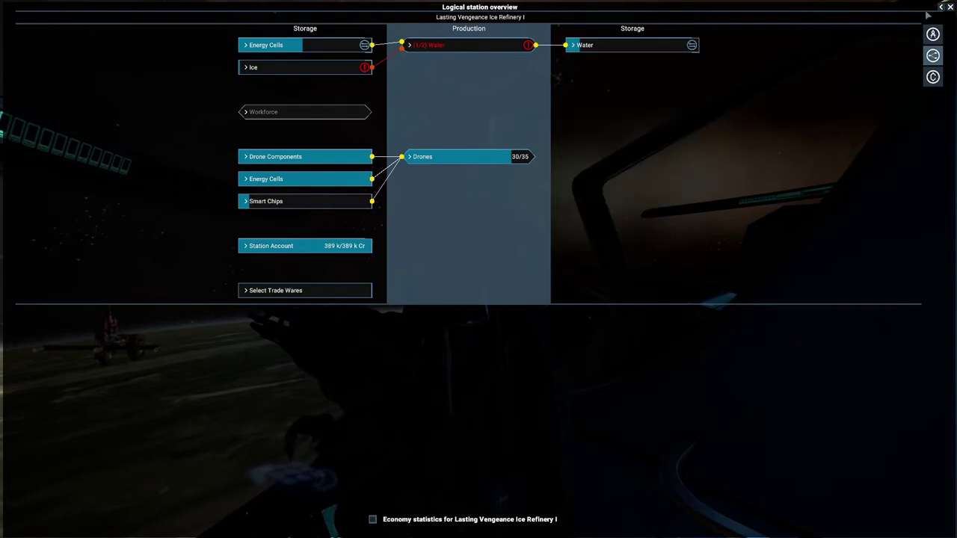
pyautogui.click(941, 8)
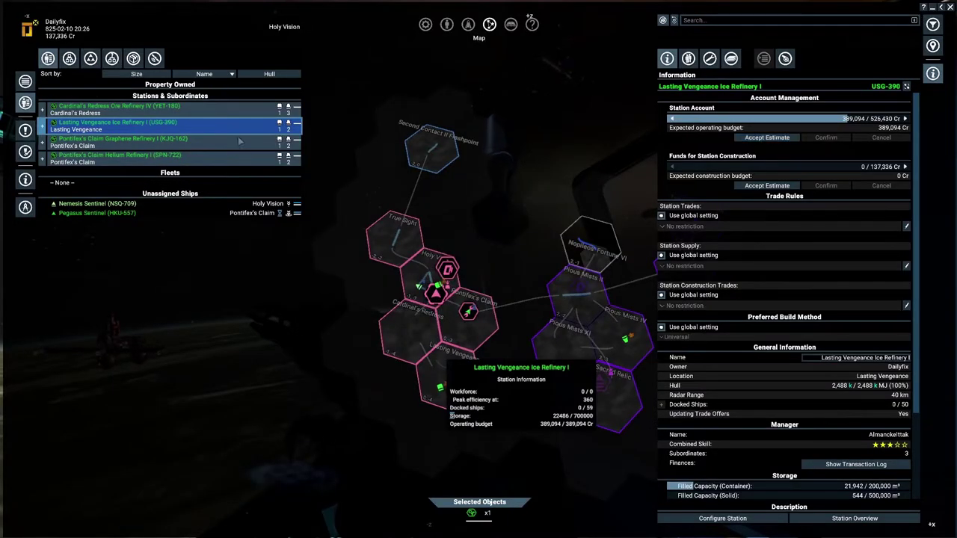
# Step: Switch Graphene Refinery I's graphene storage to a manual 10,000 allocation and return to the map
pyautogui.press('Down')
pyautogui.click(855, 519)
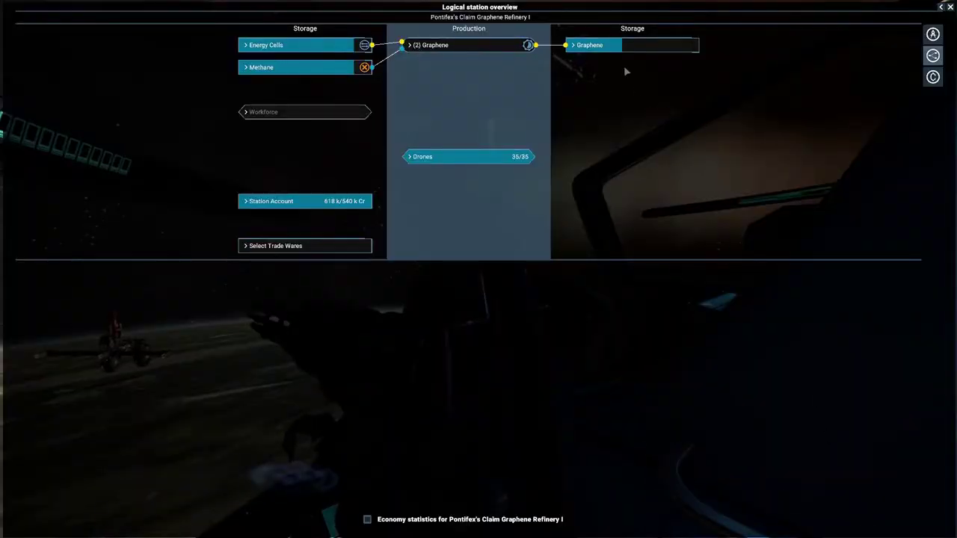
pyautogui.click(637, 43)
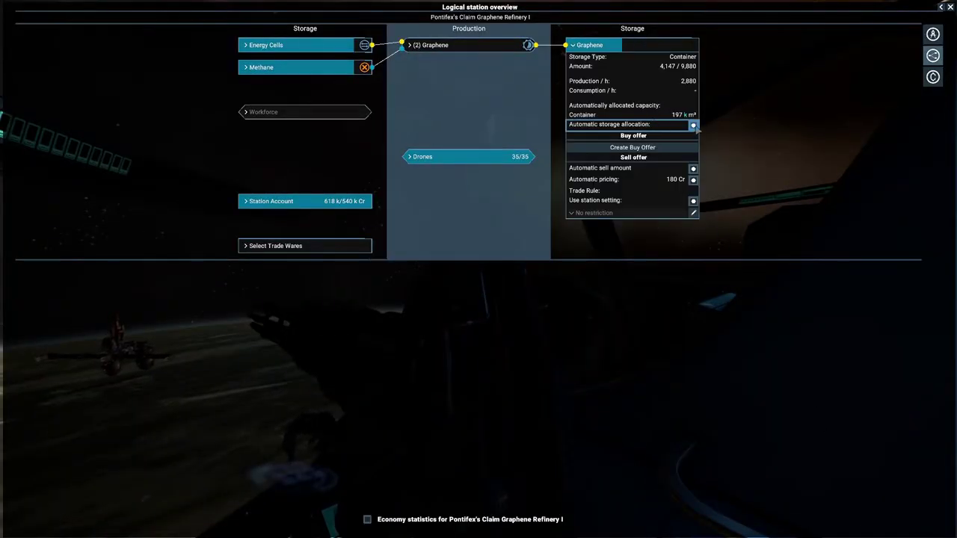
pyautogui.click(694, 125)
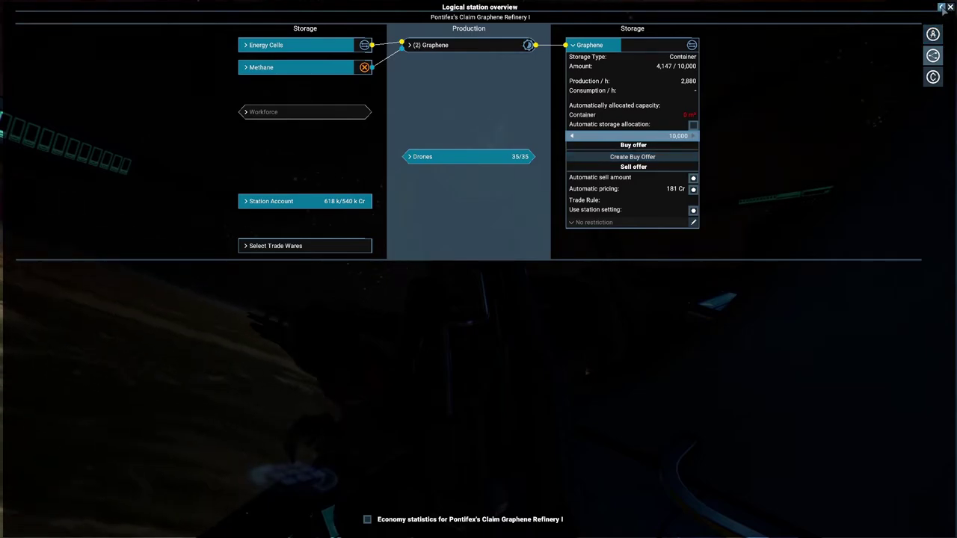
pyautogui.click(37, 223)
pyautogui.press('Escape')
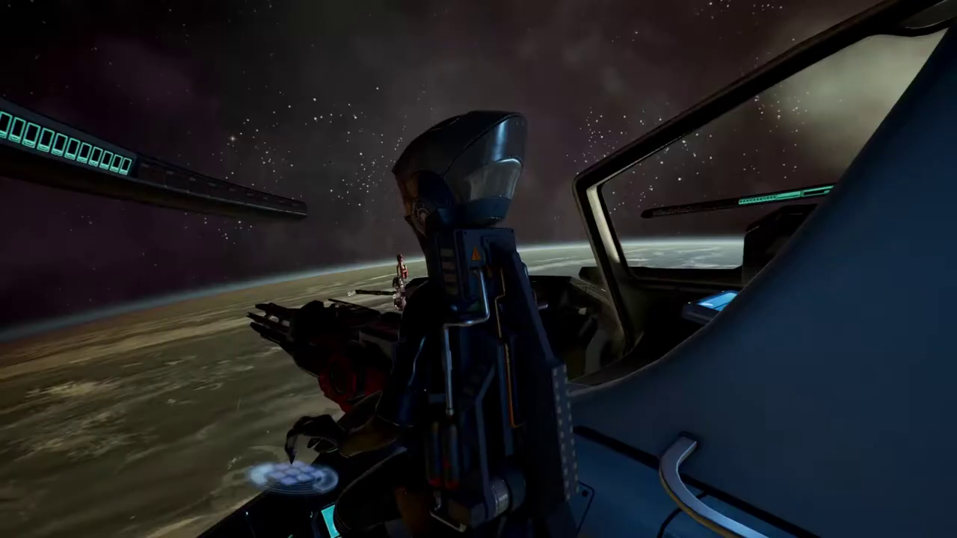
# Step: Switch Helium Refinery I's Superfluid Coolant storage to a manual 12,500 allocation and close the overview
pyautogui.click(112, 158)
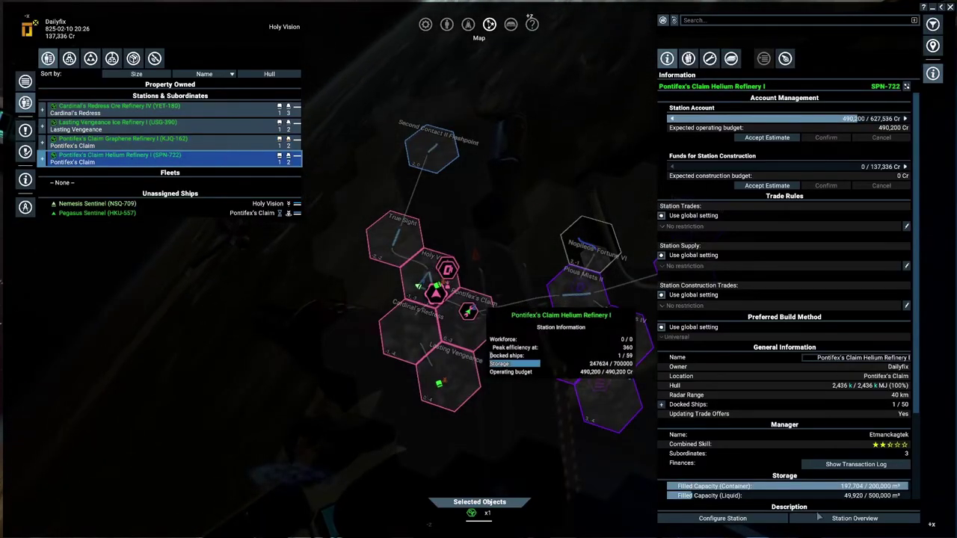
pyautogui.click(855, 518)
pyautogui.click(632, 44)
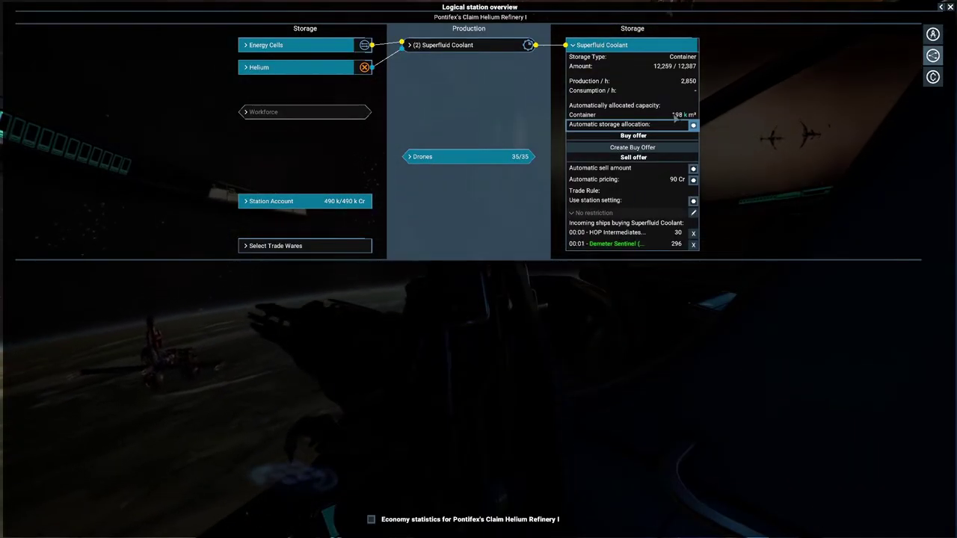
pyautogui.click(693, 126)
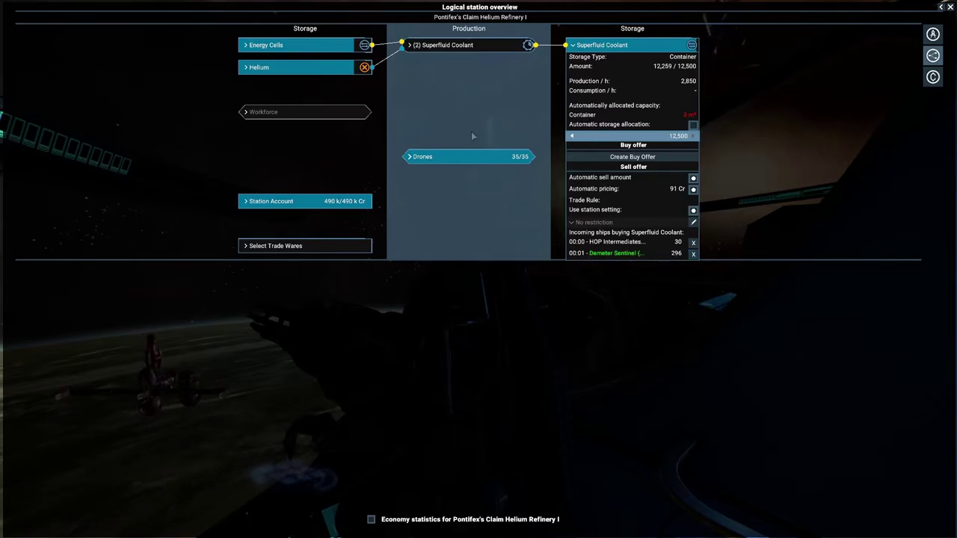
pyautogui.click(796, 150)
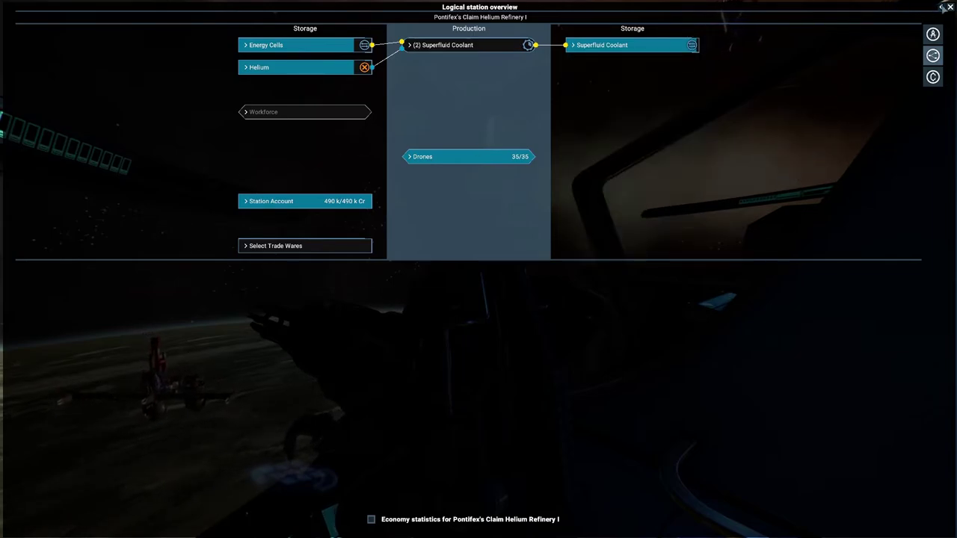
pyautogui.click(949, 7)
pyautogui.scroll(3, 462, 223)
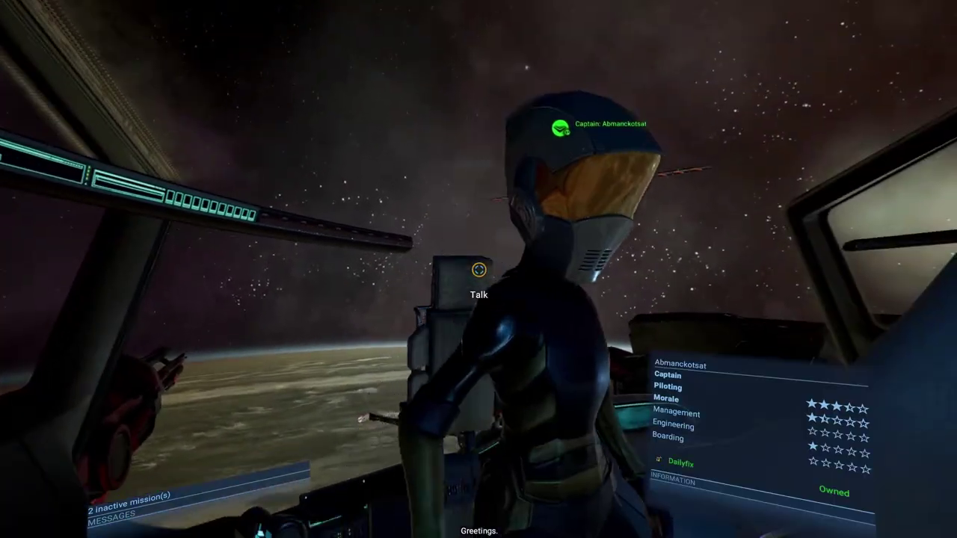
# Step: Take the pilot seat, fly toward the station, and brake to 0 m/s beside it
pyautogui.press('f')
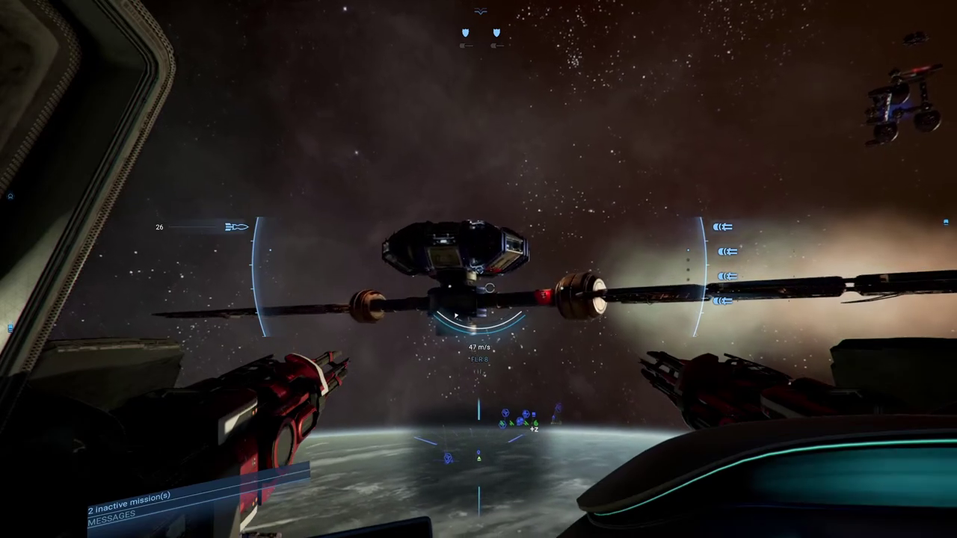
pyautogui.press('w')
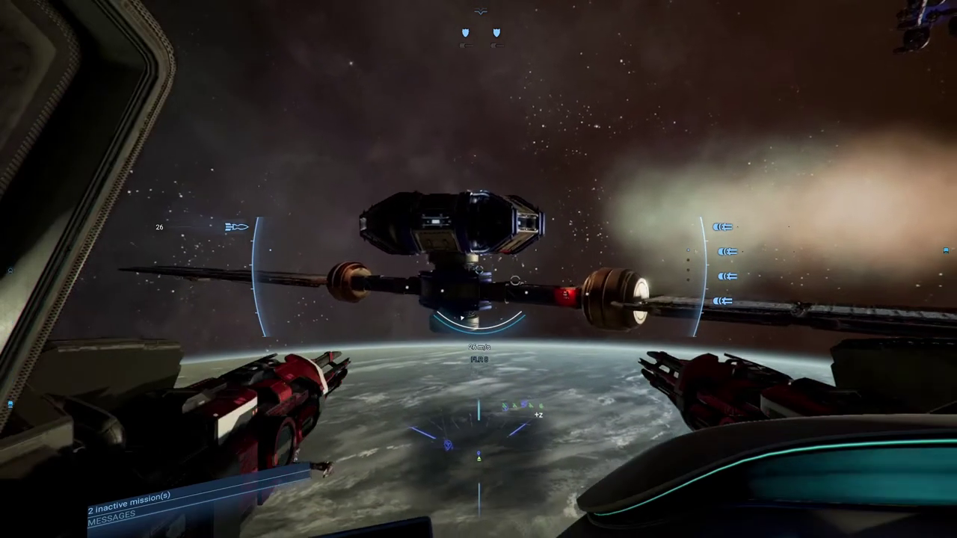
pyautogui.press('w')
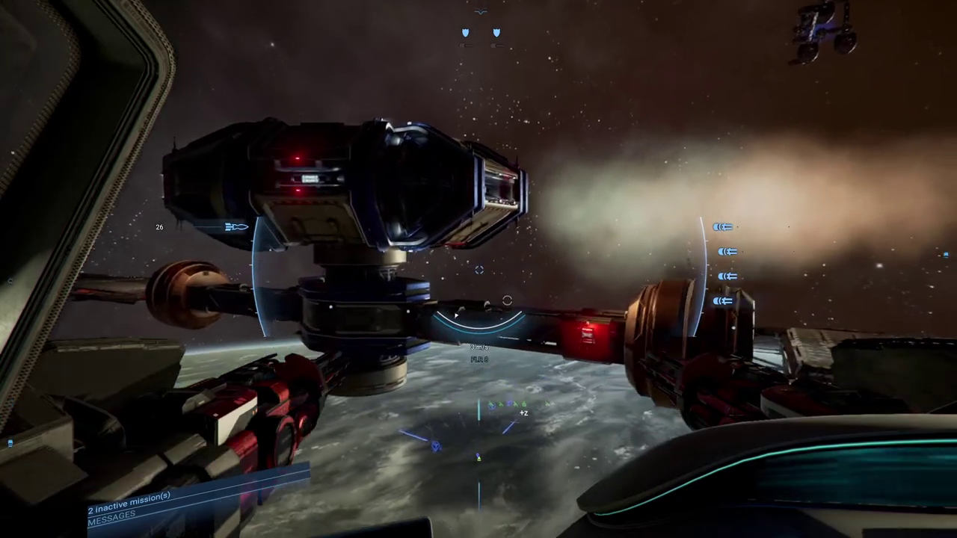
pyautogui.press('space')
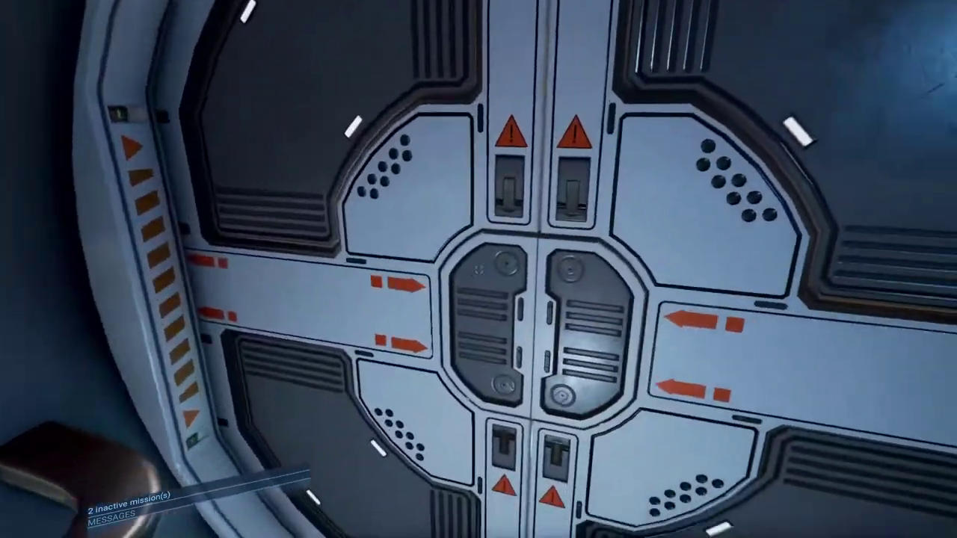
# Step: Travel to the airlock, float outside in the space suit, and bring up the map
pyautogui.press('f')
pyautogui.press('Return')
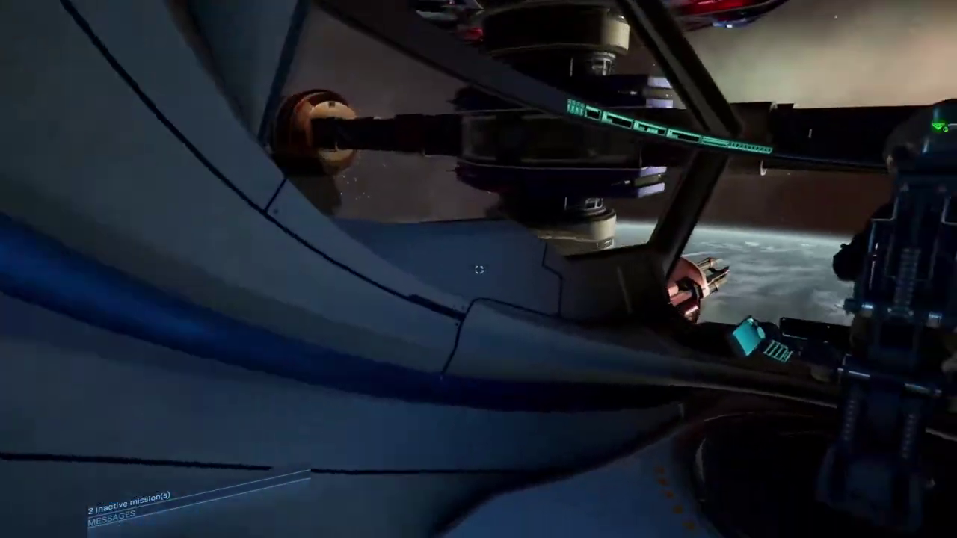
pyautogui.press('w')
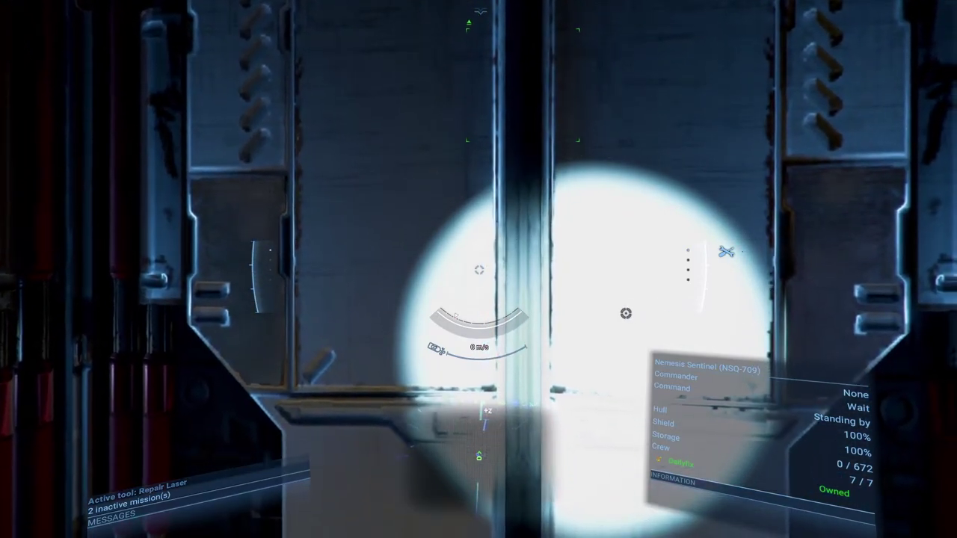
pyautogui.press('m')
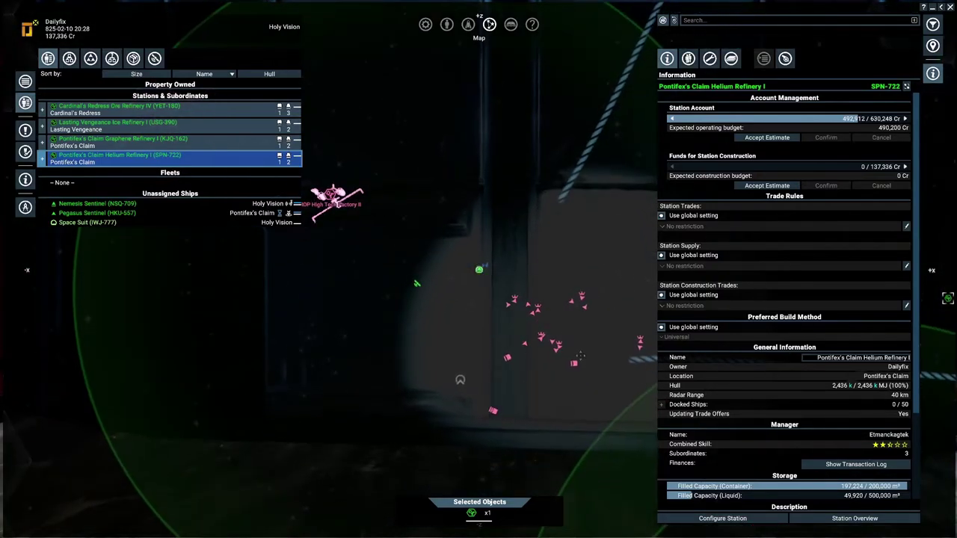
# Step: Request docking with the Nemesis Sentinel from the spacewalk, then walk into its cockpit
pyautogui.press('m')
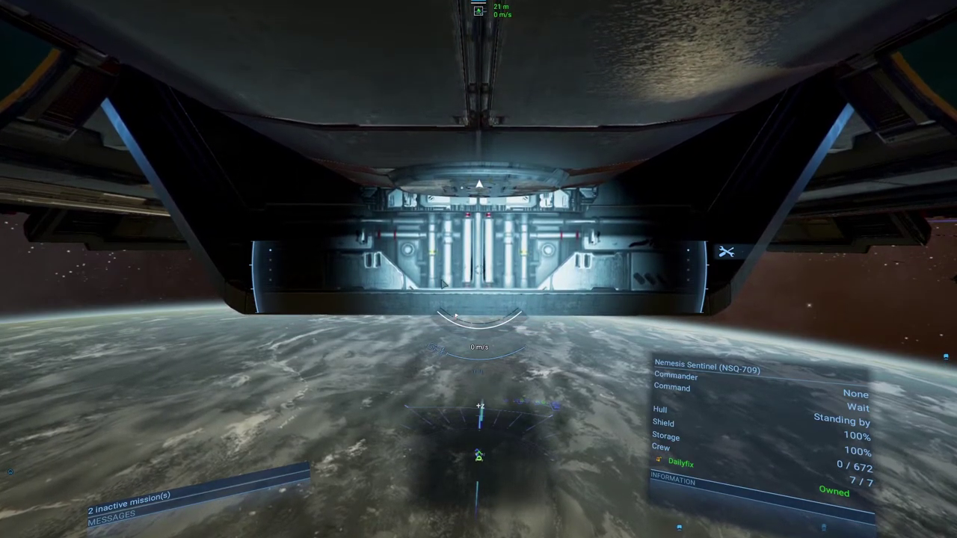
pyautogui.press('m')
pyautogui.press('Escape')
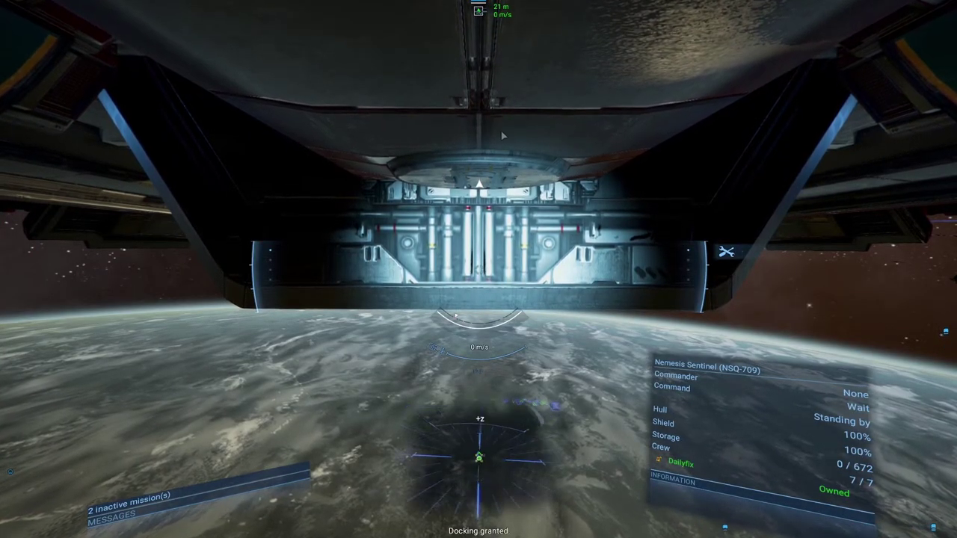
pyautogui.press('w')
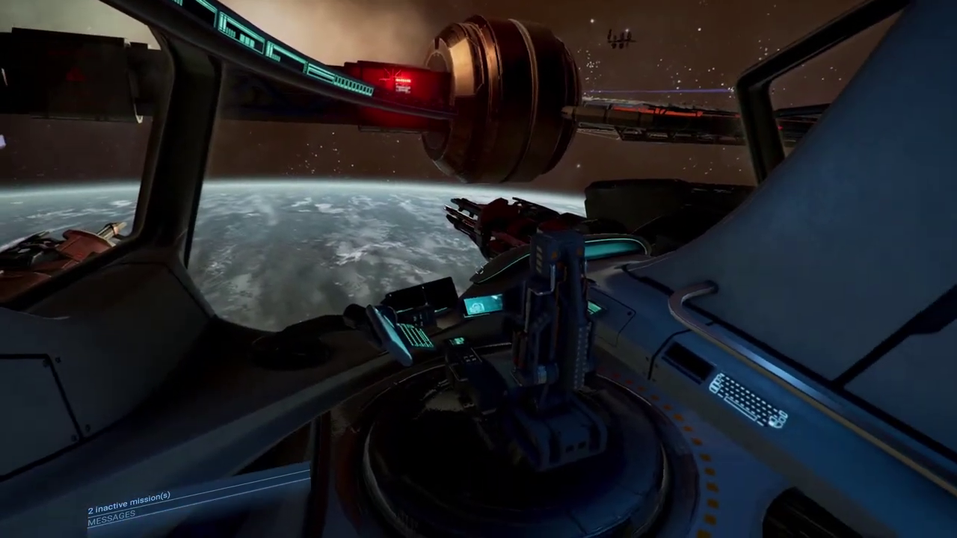
# Step: Take the Nemesis Sentinel's controls and fly it to a stop beside the Data Vault
pyautogui.press('b')
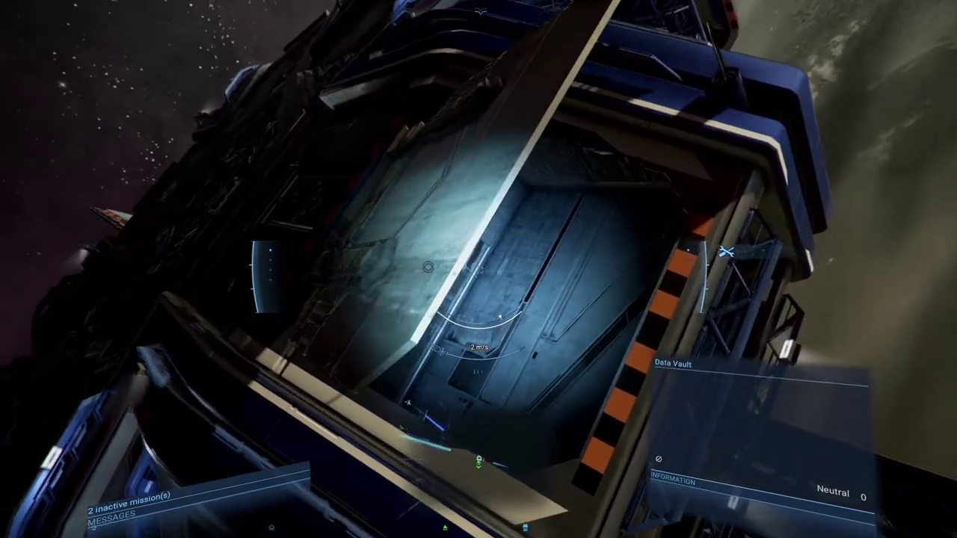
# Step: Scan the Data Vault, then ask the captain to get up from the seat
pyautogui.hotkey('shift', '2')
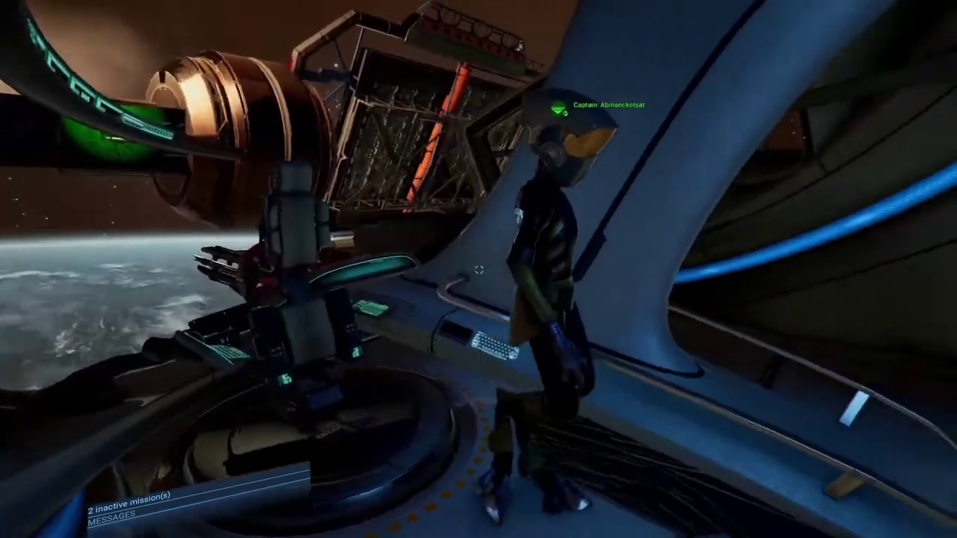
pyautogui.press('f')
pyautogui.press('2')
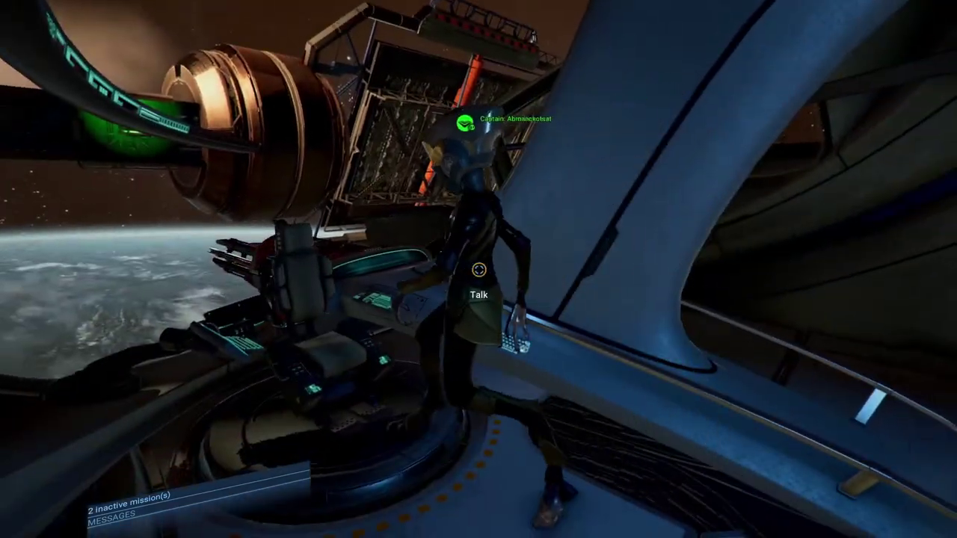
pyautogui.scroll(3, 487, 313)
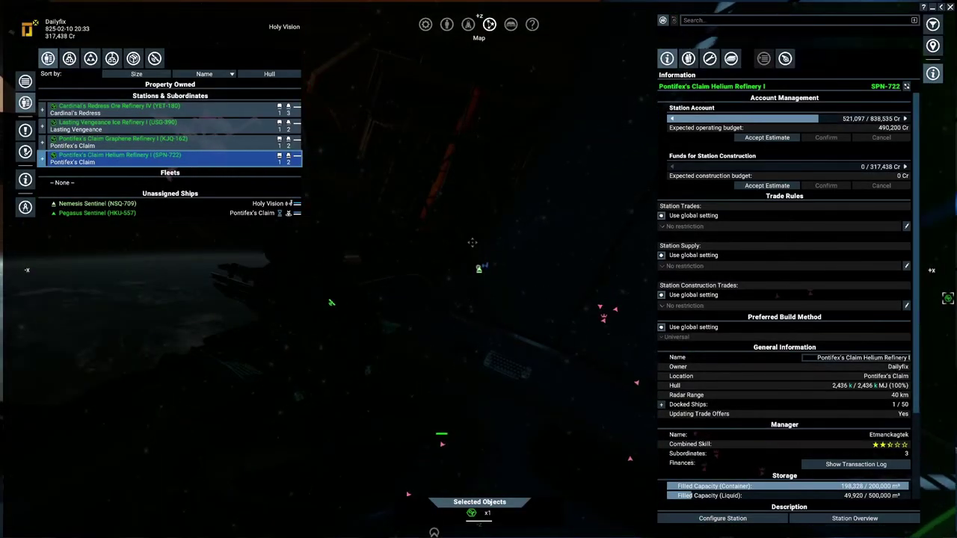
# Step: Assign the Nemesis Sentinel a 'Fly to Data Vault' order from Property Owned
pyautogui.click(479, 270)
pyautogui.rightClick(471, 263)
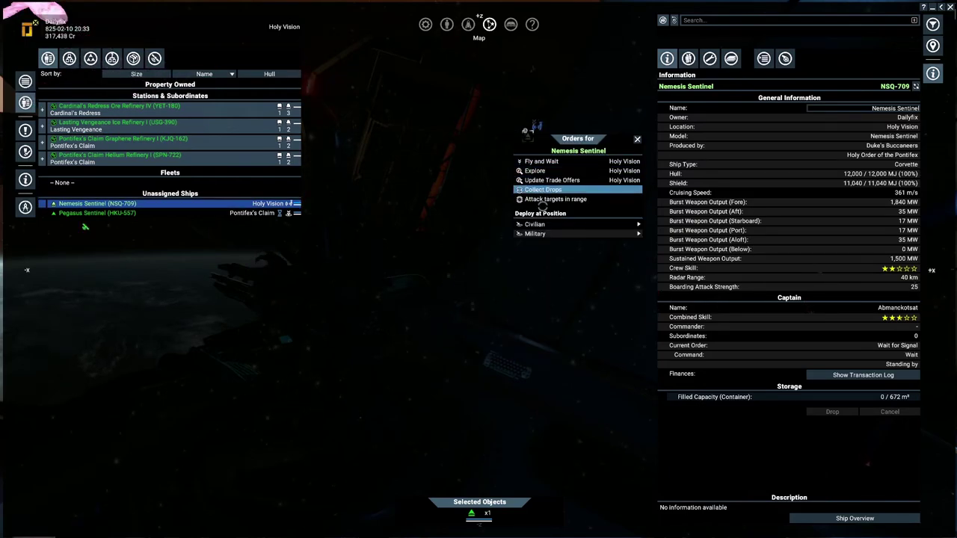
pyautogui.click(658, 225)
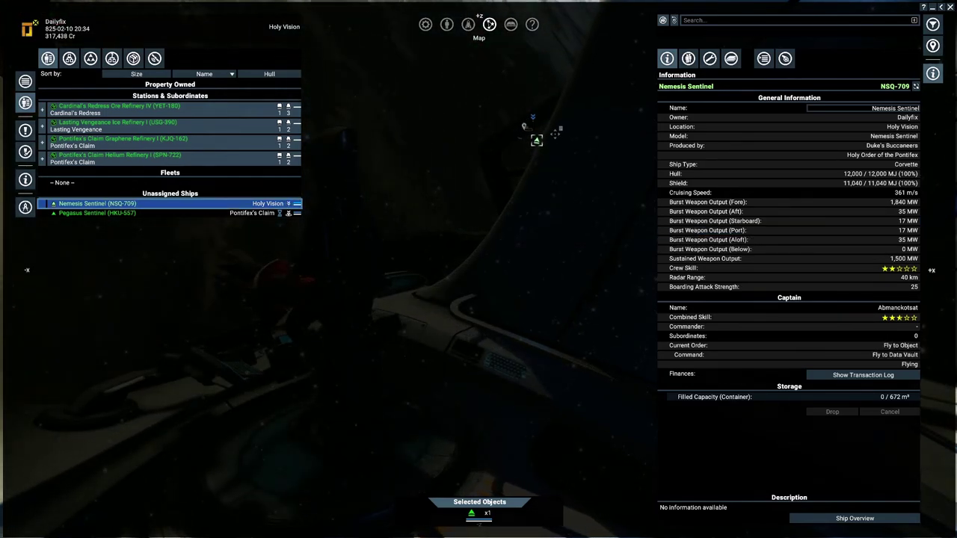
# Step: Exit the map back to the Nemesis Sentinel's bridge, facing Captain Abmanckotsat
pyautogui.press('Escape')
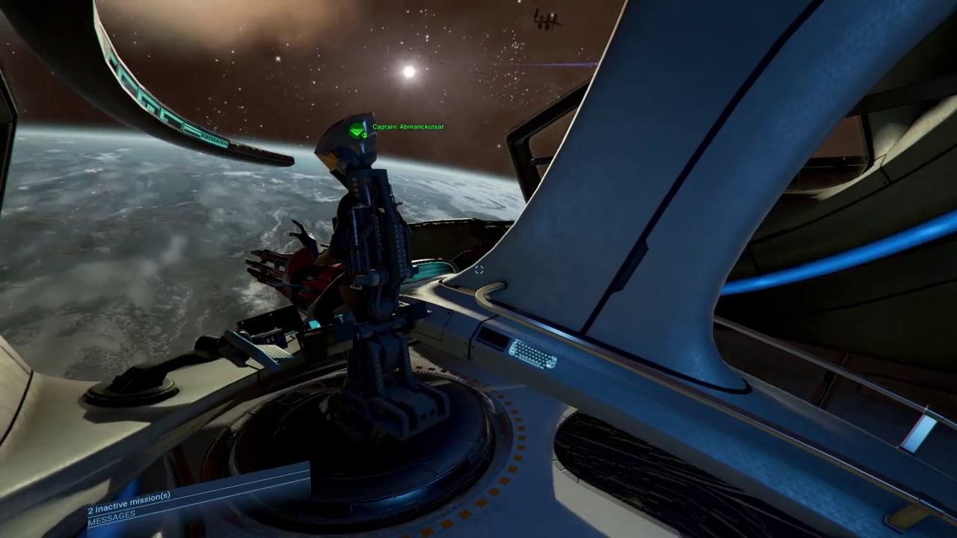